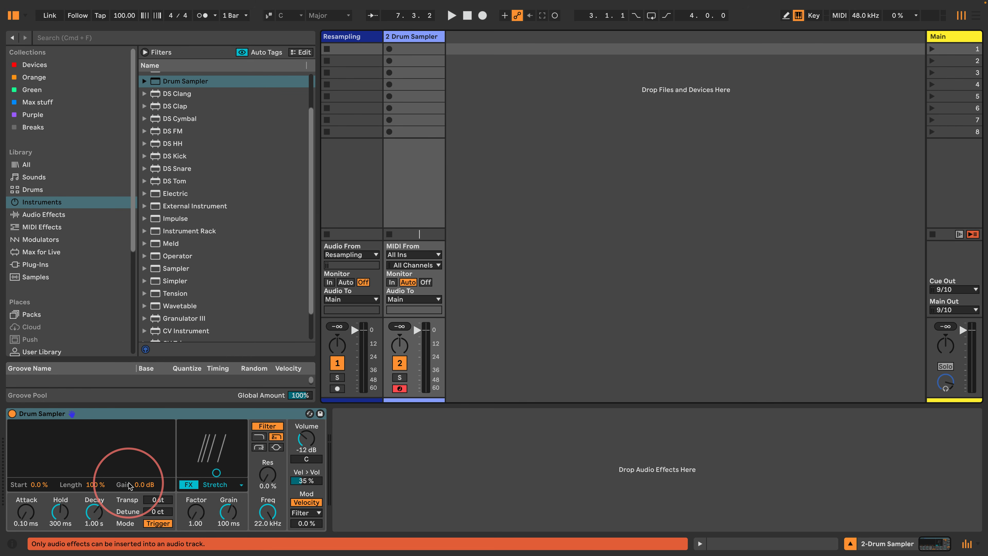
Save the Drum Sampler device as Drum Sampler.adv in the User Library's Defaults, Dropping Samples, On Drum Rack folder, copying its files.
{"action": "scroll", "coordinate": [43, 319], "scroll_direction": "down", "scroll_amount": 1}
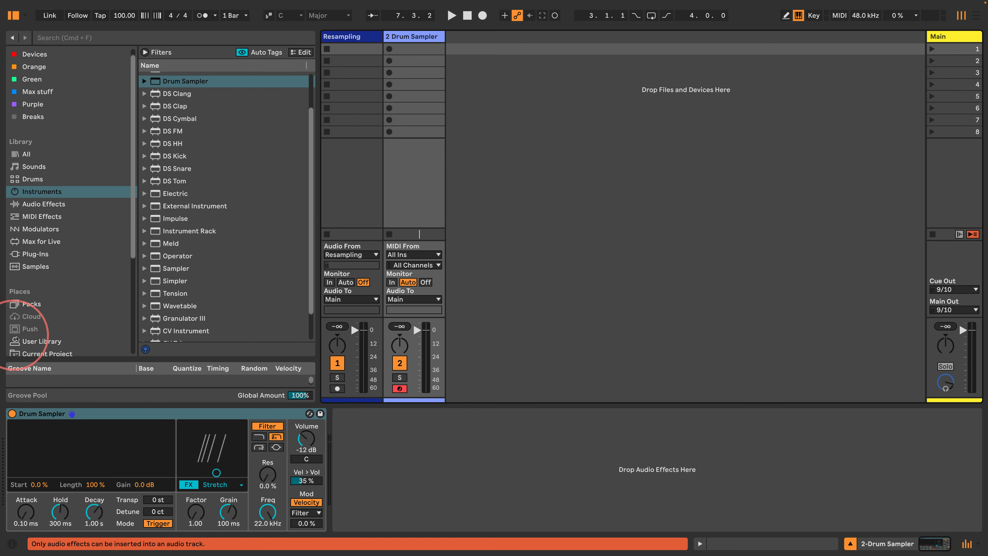
{"action": "left_click", "coordinate": [35, 342]}
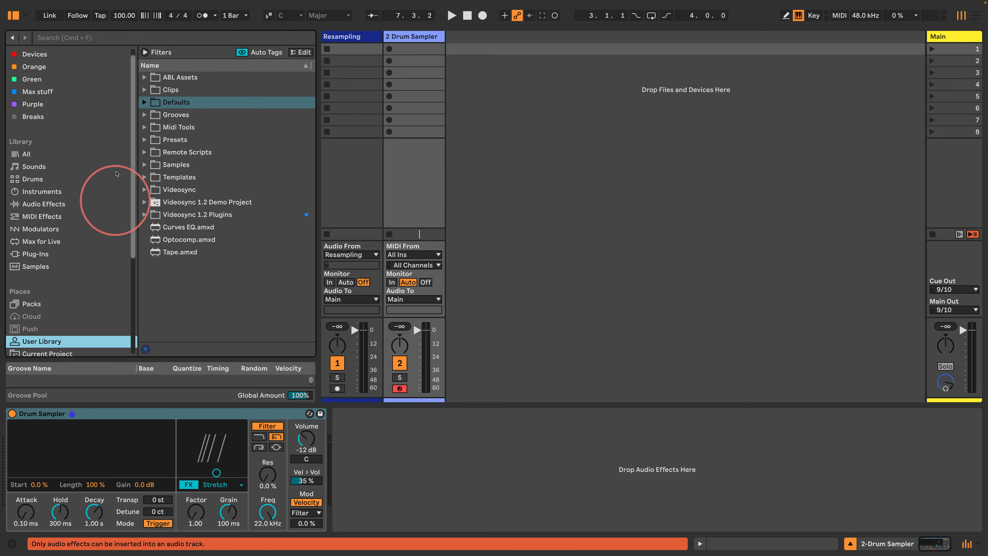
{"action": "left_click", "coordinate": [144, 102]}
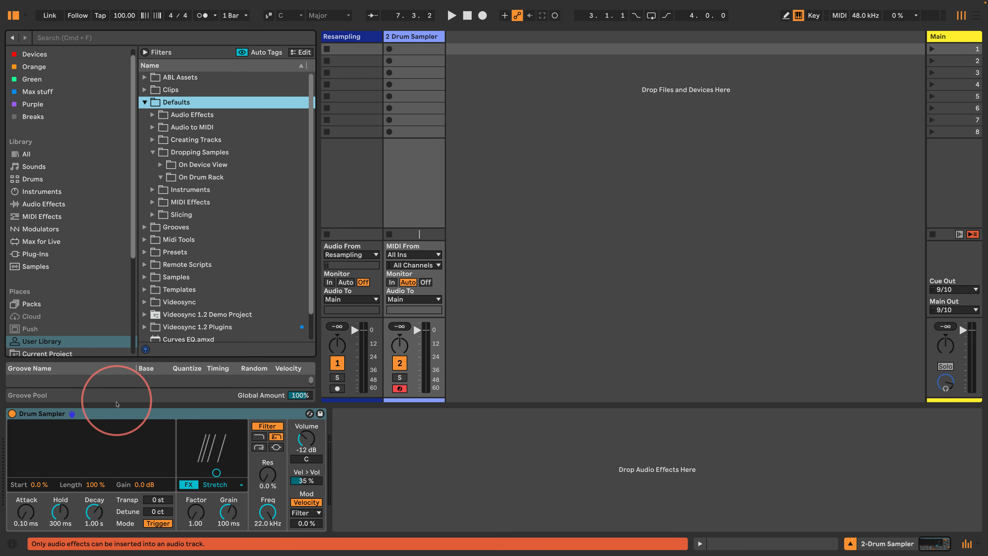
{"action": "left_click", "coordinate": [104, 414]}
{"action": "left_click_drag", "start_coordinate": [197, 178], "coordinate": [198, 177]}
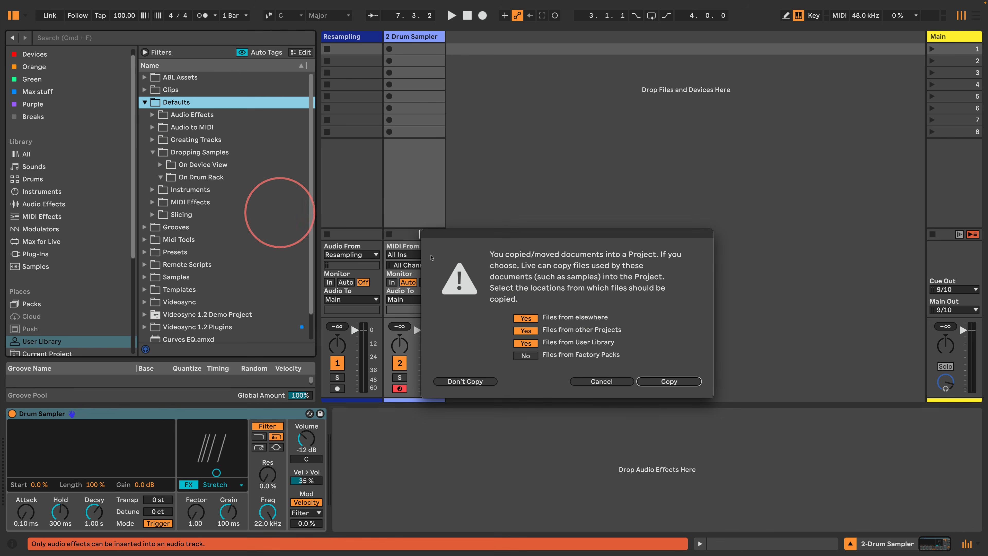
{"action": "left_click", "coordinate": [648, 382]}
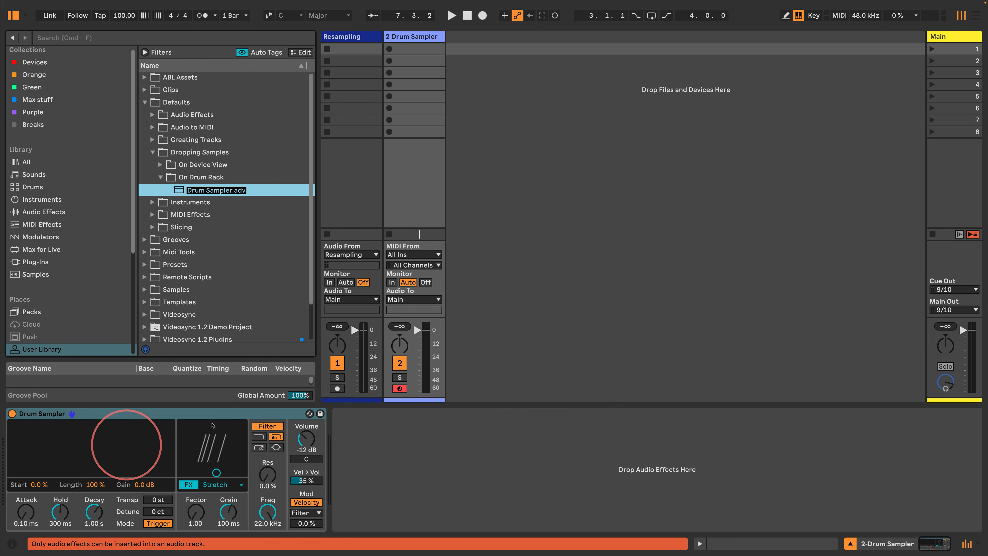
{"action": "key", "text": "Return"}
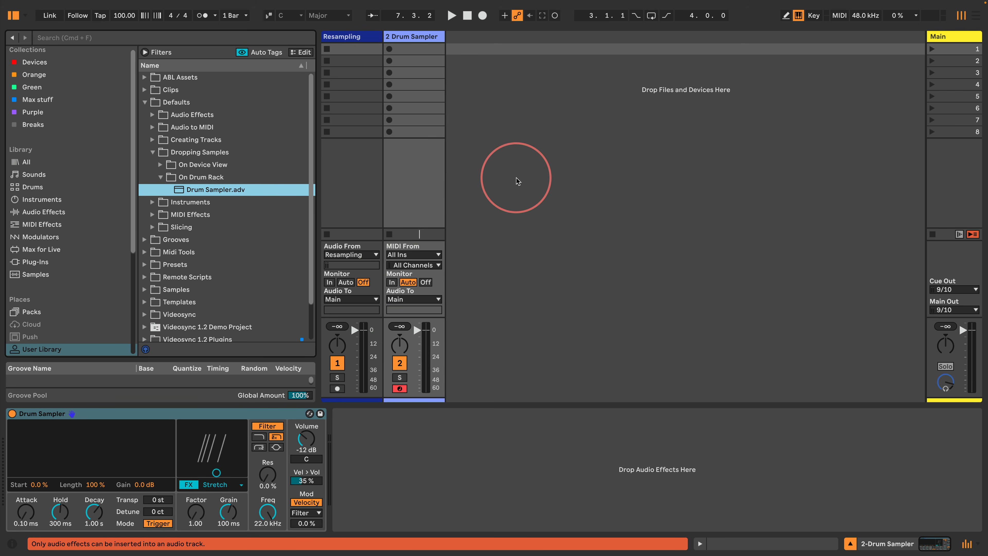
Add a new audio track, arm it for recording and record external input into its second clip slot.
{"action": "double_click", "coordinate": [517, 180]}
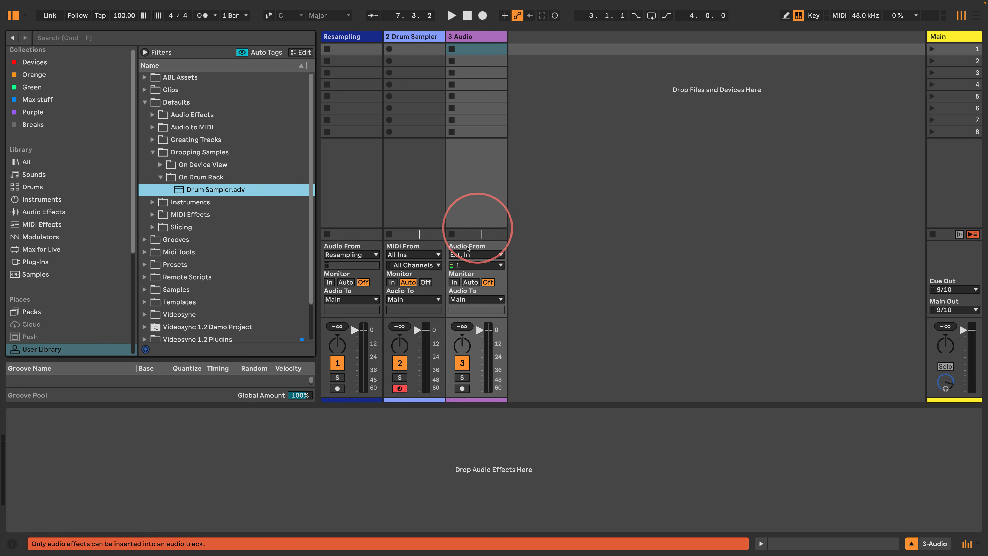
{"action": "left_click", "coordinate": [459, 366]}
{"action": "left_click", "coordinate": [462, 389]}
{"action": "left_click", "coordinate": [477, 62]}
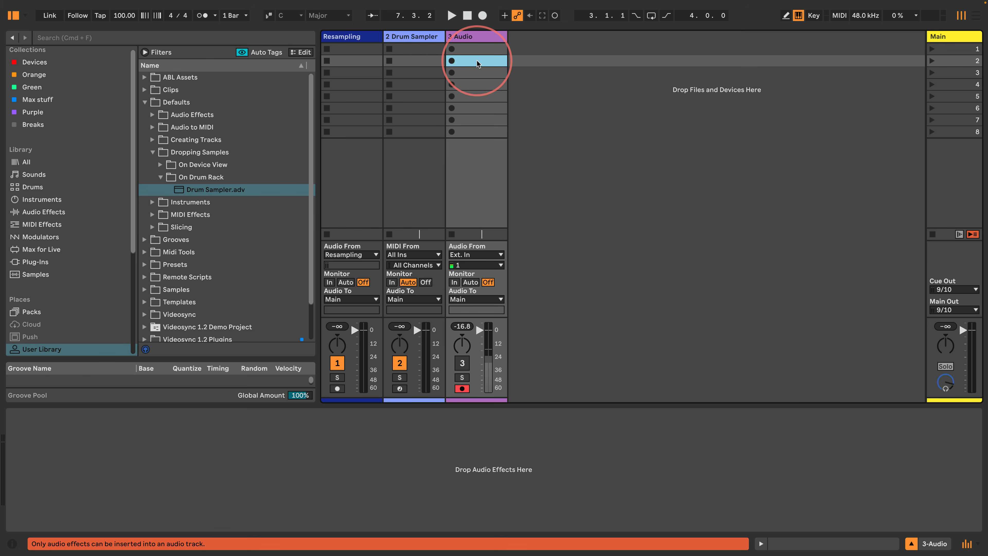
{"action": "key", "text": "Return"}
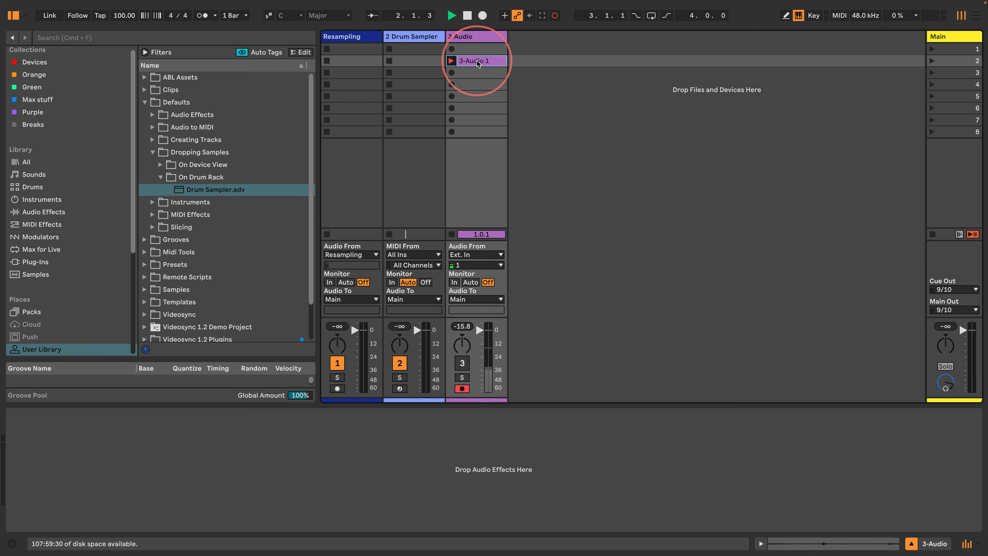
Crop the recorded clip's sample to the short percussive hit just after 1.2.4, including its decaying tail.
{"action": "left_click", "coordinate": [477, 60]}
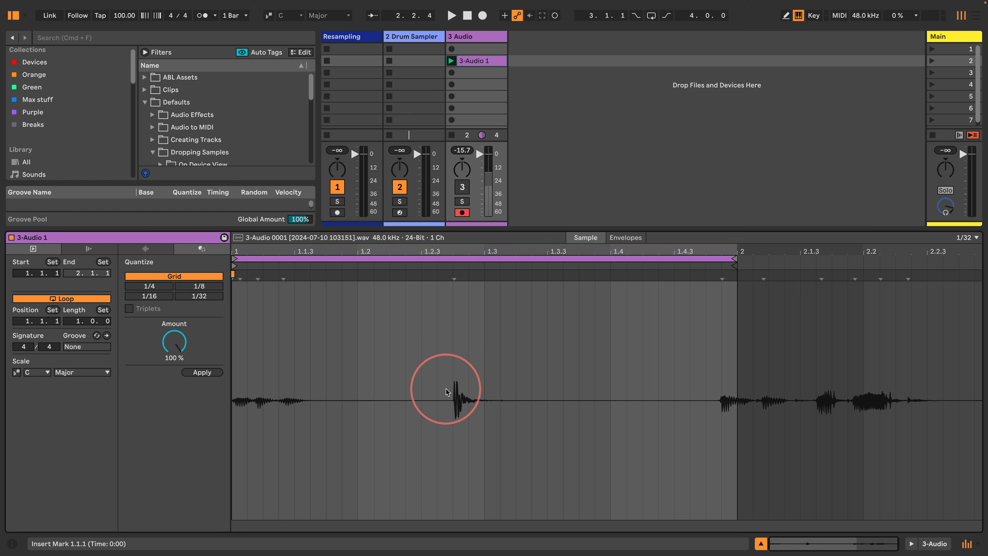
{"action": "left_click_drag", "start_coordinate": [455, 250], "coordinate": [455, 258]}
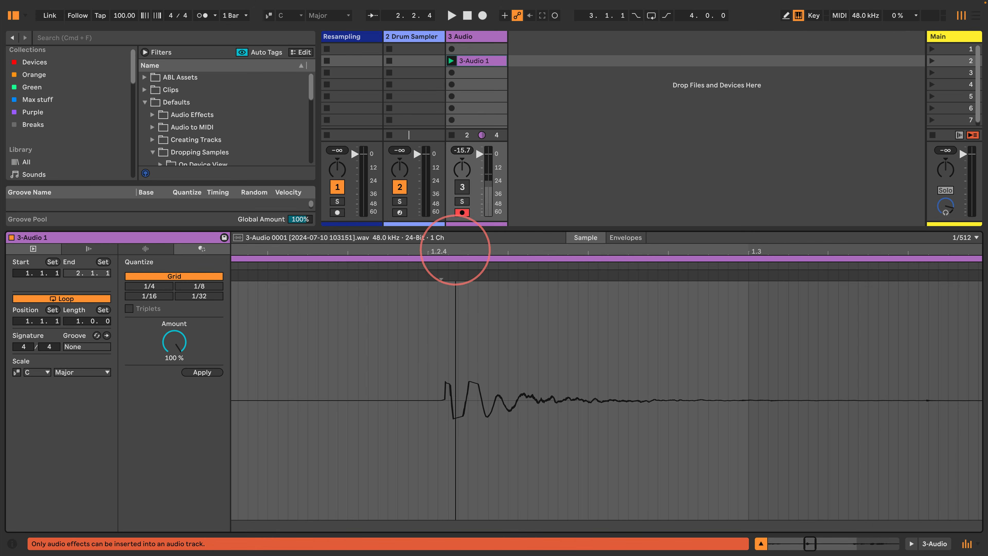
{"action": "left_click_drag", "start_coordinate": [442, 336], "coordinate": [897, 350]}
{"action": "left_click_drag", "start_coordinate": [697, 253], "coordinate": [553, 245]}
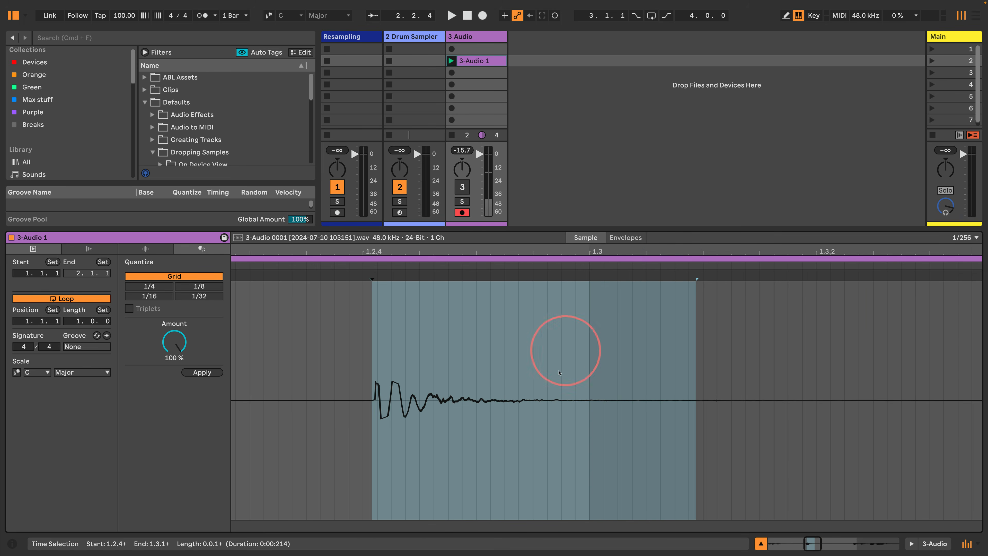
{"action": "right_click", "coordinate": [562, 360]}
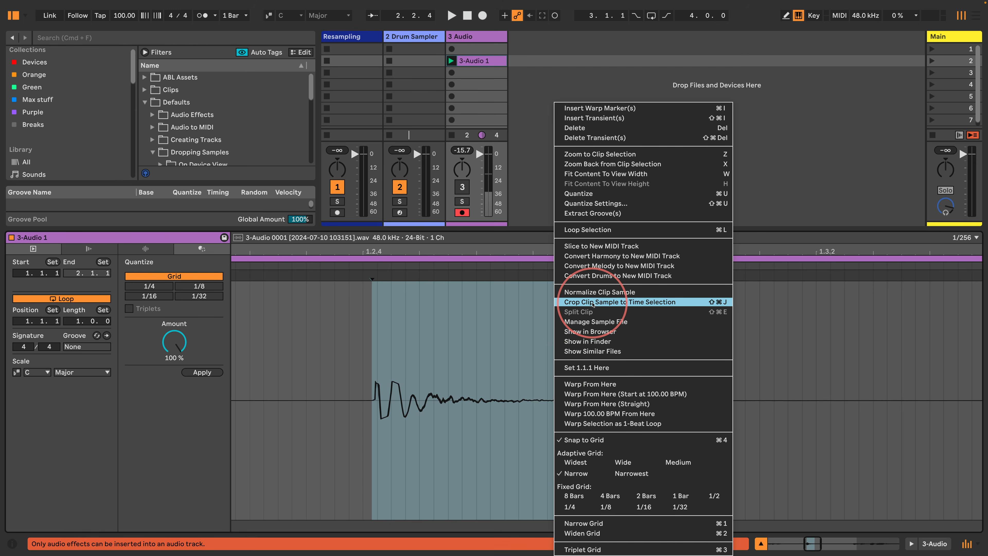
{"action": "left_click", "coordinate": [593, 303]}
Insert an empty Drum Rack on a new track and load the cropped 3-Audio 1 clip onto pad C1, auditioning it.
{"action": "left_click_drag", "start_coordinate": [177, 228], "coordinate": [165, 452]}
{"action": "left_click", "coordinate": [54, 187]}
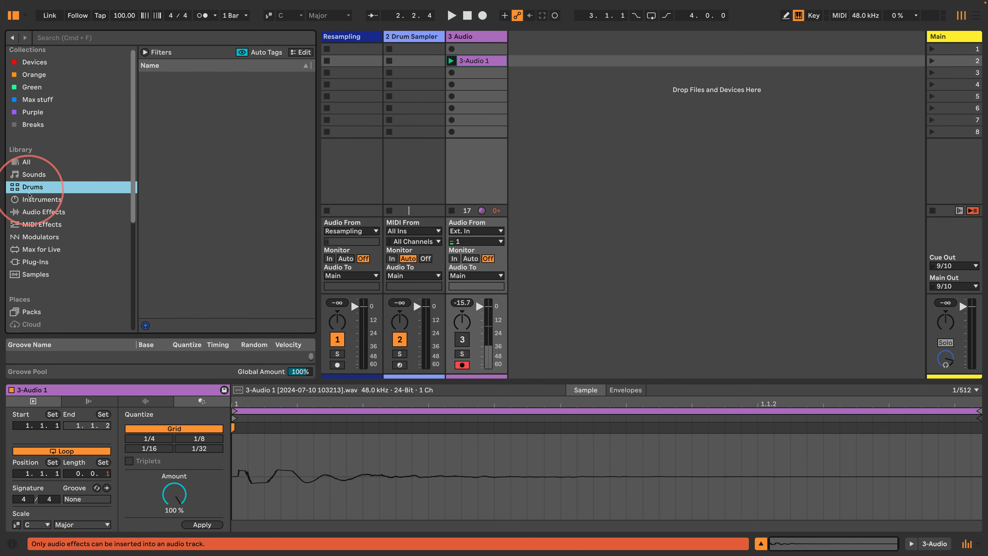
{"action": "left_click_drag", "start_coordinate": [157, 77], "coordinate": [553, 70]}
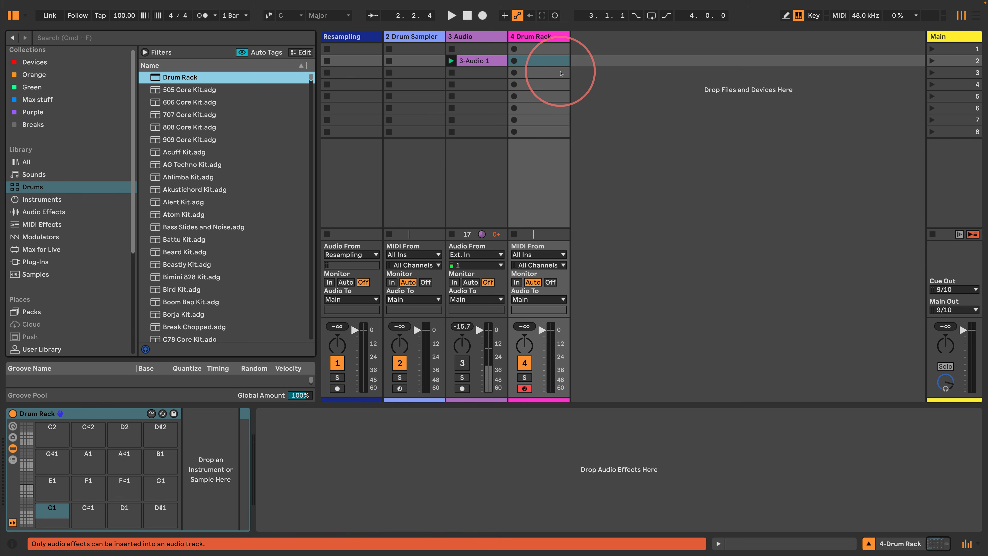
{"action": "left_click_drag", "start_coordinate": [258, 399], "coordinate": [50, 512]}
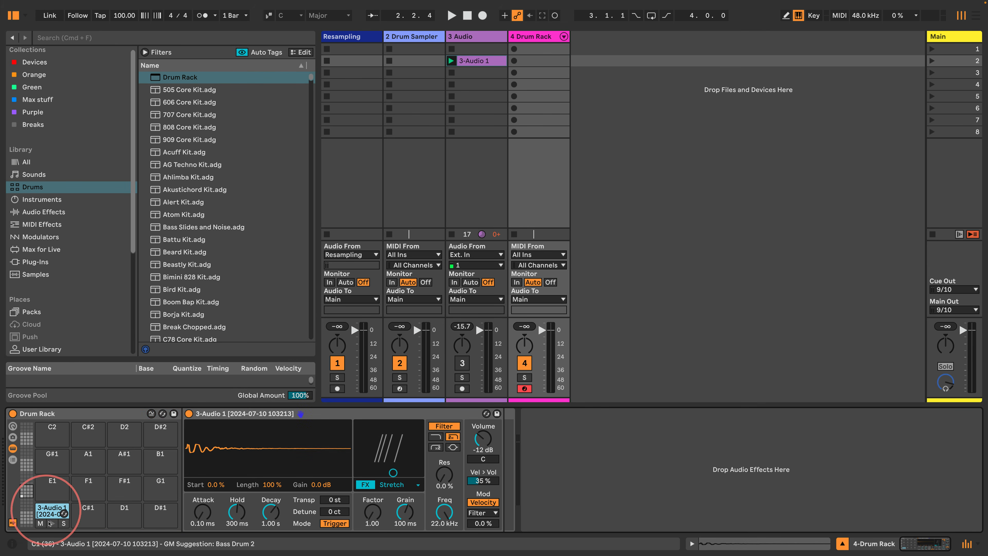
{"action": "left_click", "coordinate": [51, 523]}
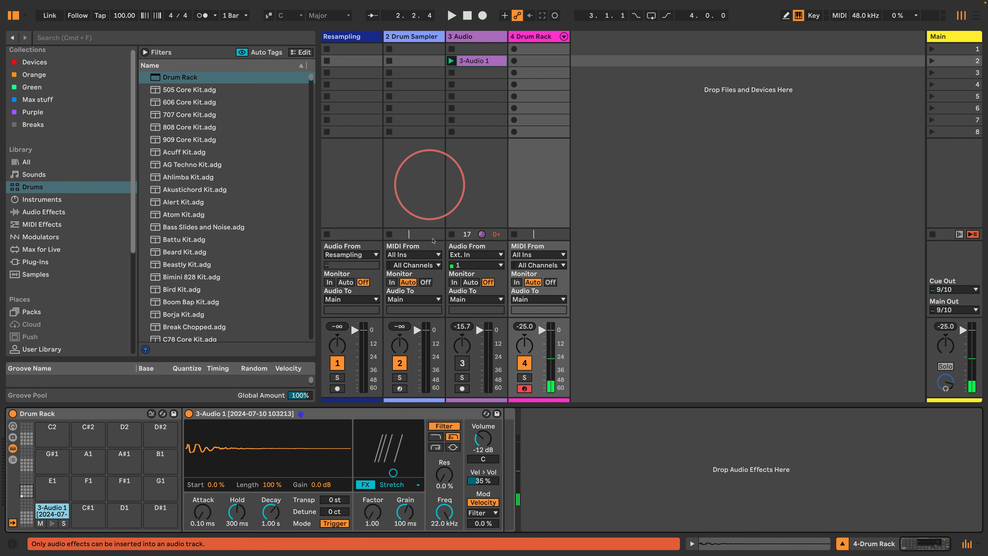
Create a MIDI clip in the Drum Rack track's second slot with C1 hits at 1.1.1 and 1.2.3, and launch it.
{"action": "left_click", "coordinate": [452, 234]}
{"action": "double_click", "coordinate": [537, 60]}
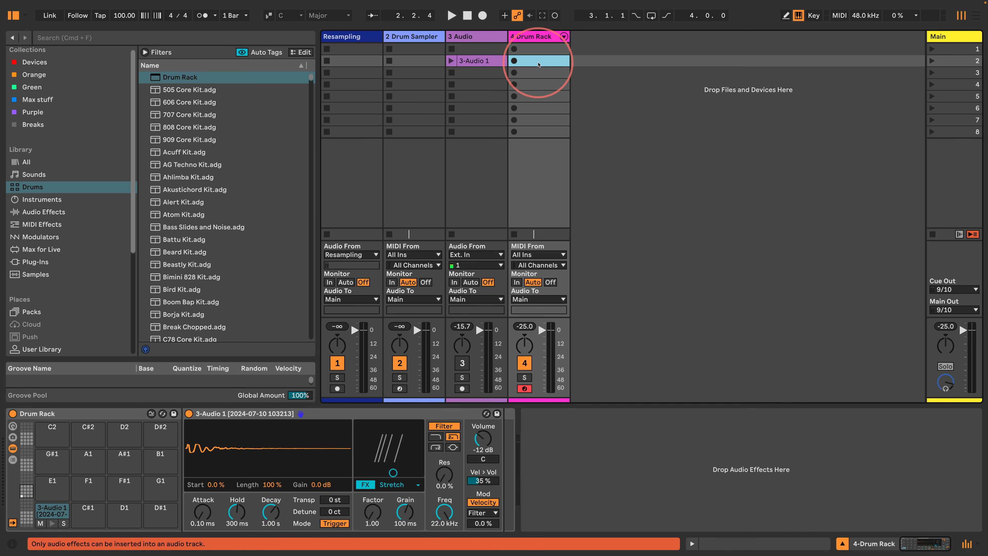
{"action": "double_click", "coordinate": [353, 441]}
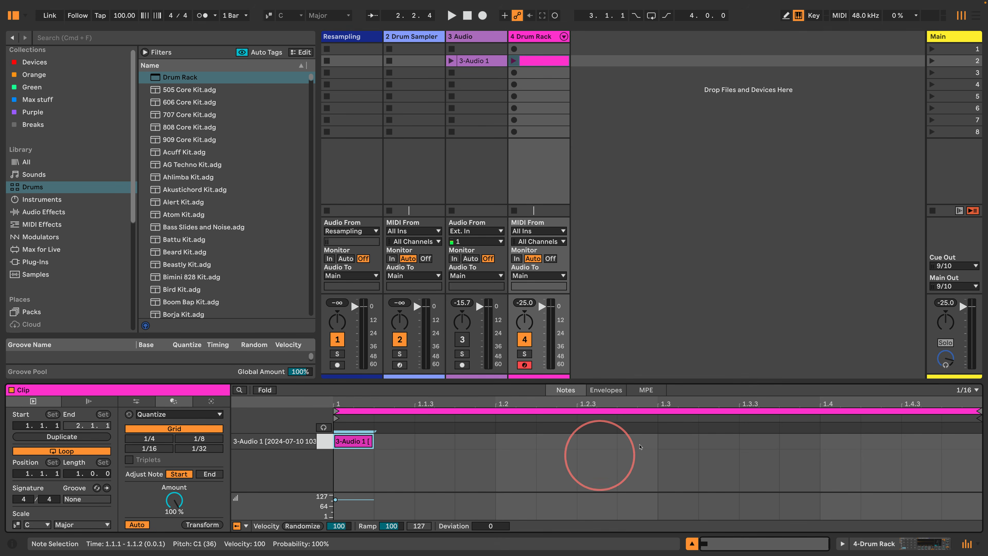
{"action": "double_click", "coordinate": [594, 442]}
{"action": "left_click", "coordinate": [514, 60]}
{"action": "left_click", "coordinate": [536, 36]}
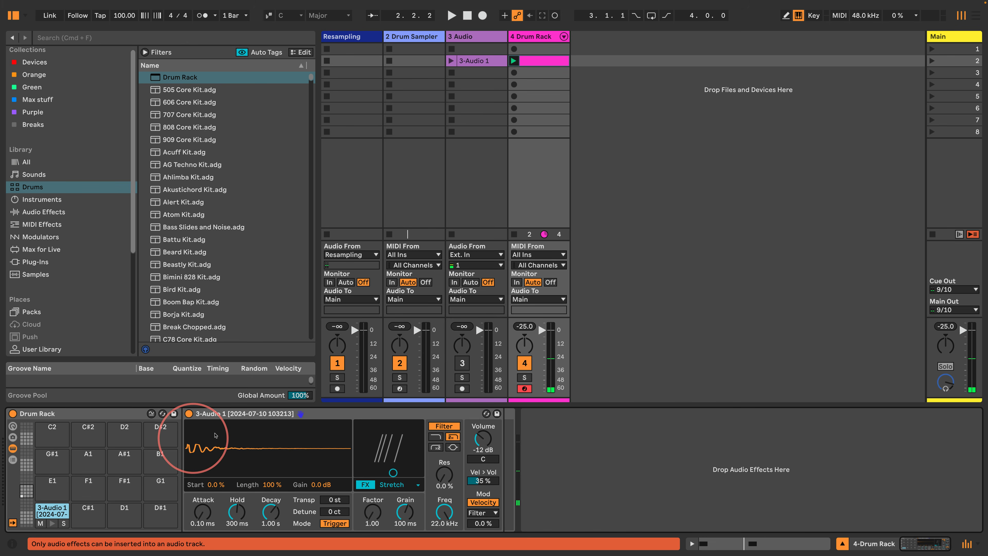
Shorten the C1 sample's envelope with Attack 0.18 ms, Hold 5.25 ms and Decay 27.6 ms.
{"action": "left_click_drag", "start_coordinate": [215, 485], "coordinate": [269, 475]}
{"action": "left_click", "coordinate": [217, 484]}
{"action": "left_click_drag", "start_coordinate": [209, 484], "coordinate": [199, 519]}
{"action": "left_click_drag", "start_coordinate": [239, 515], "coordinate": [269, 519]}
Examine the sampler's transposition, trigger mode, FX types and parameters, and the available velocity modulation targets.
{"action": "left_click", "coordinate": [332, 498]}
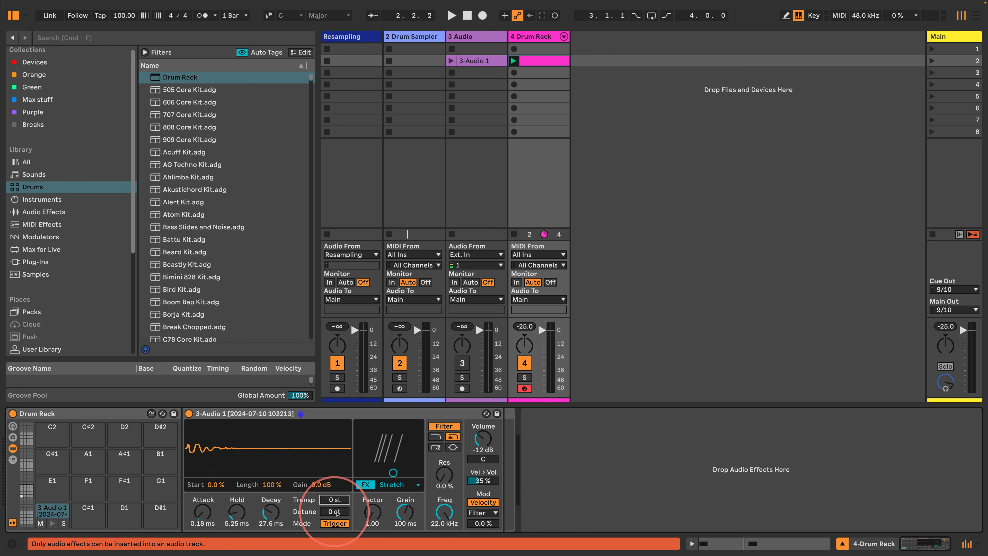
{"action": "left_click", "coordinate": [334, 524]}
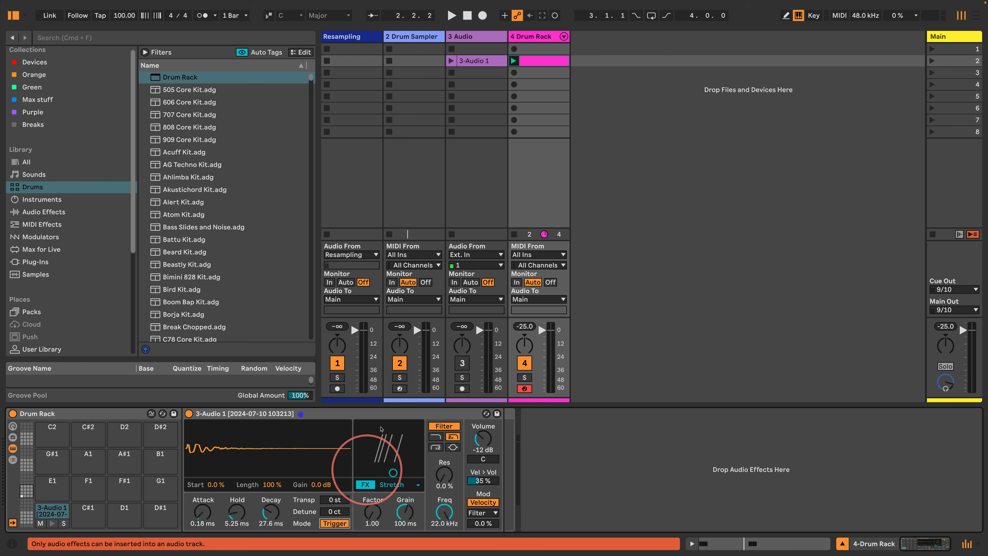
{"action": "left_click", "coordinate": [393, 486]}
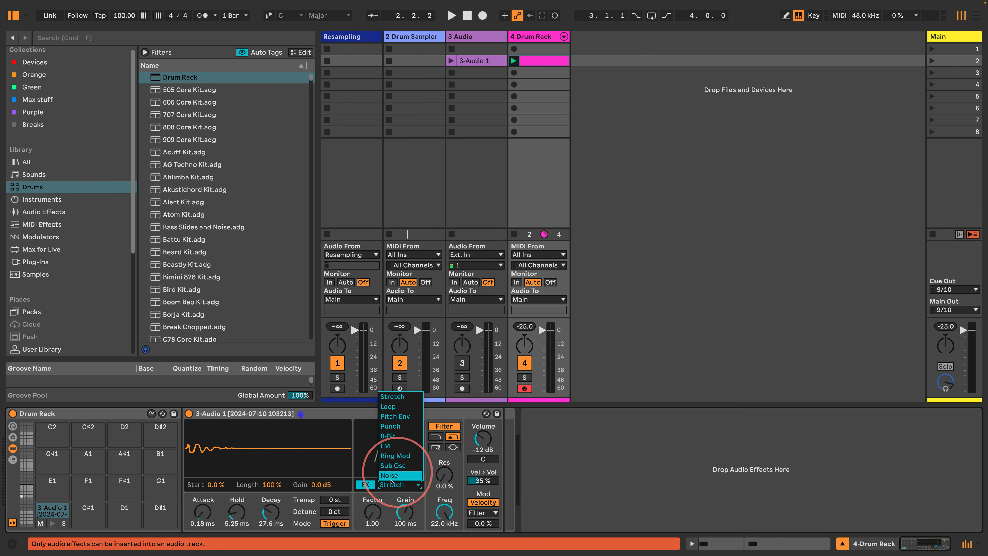
{"action": "left_click", "coordinate": [375, 503]}
{"action": "left_click", "coordinate": [412, 514]}
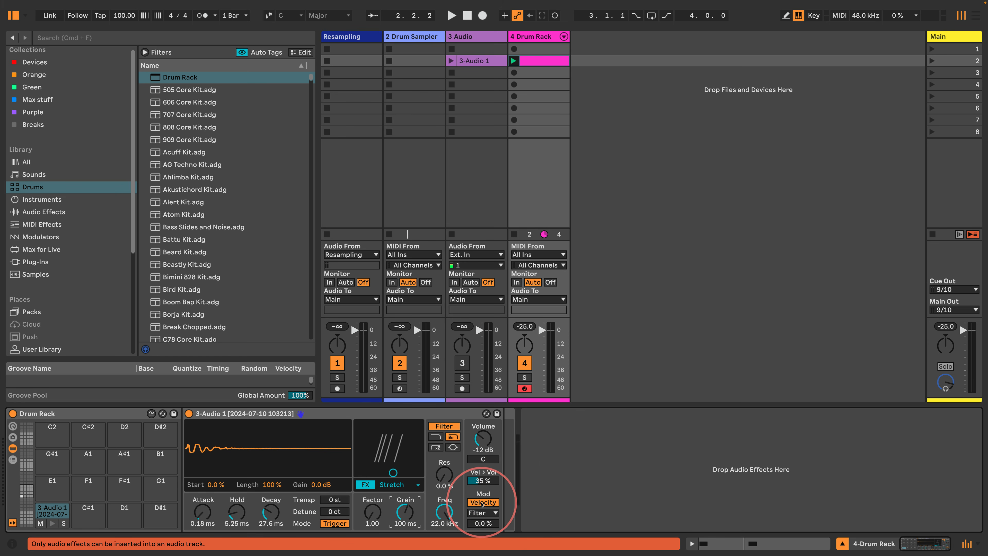
{"action": "left_click", "coordinate": [485, 503]}
{"action": "left_click", "coordinate": [481, 513]}
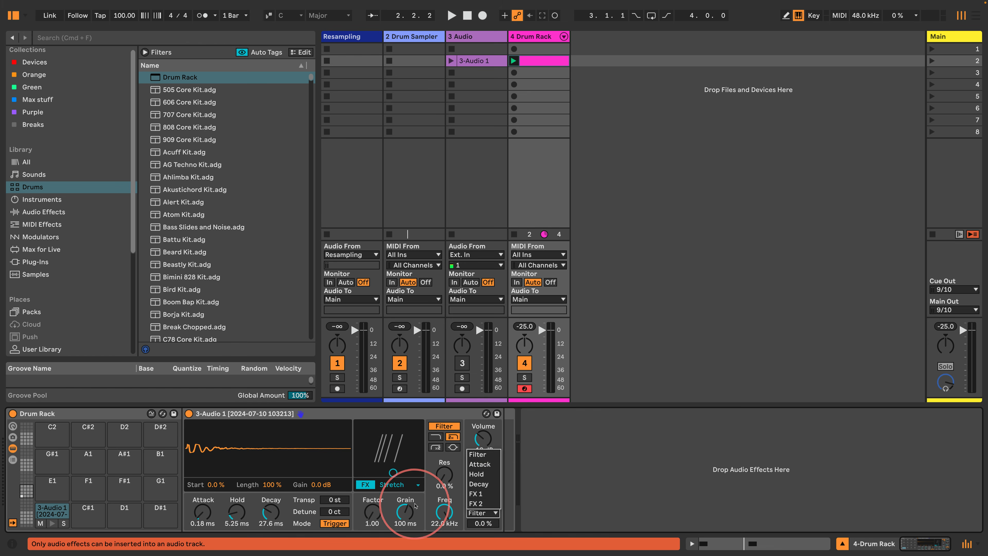
{"action": "left_click", "coordinate": [489, 514]}
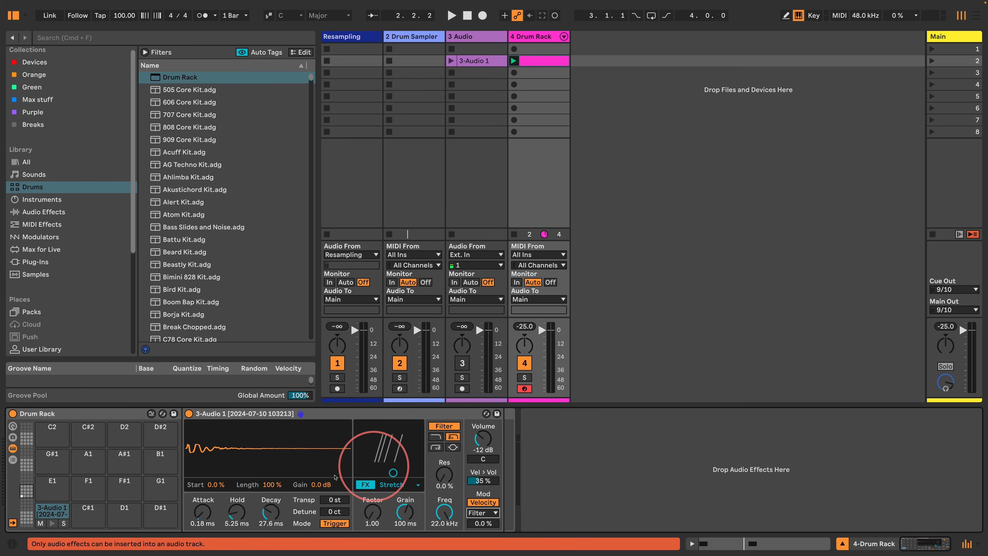
Raise the C1 sample's gain to 8.5 dB and apply the Sub Osc effect at 86 % during playback.
{"action": "left_click_drag", "start_coordinate": [315, 486], "coordinate": [316, 489]}
{"action": "left_click", "coordinate": [393, 484]}
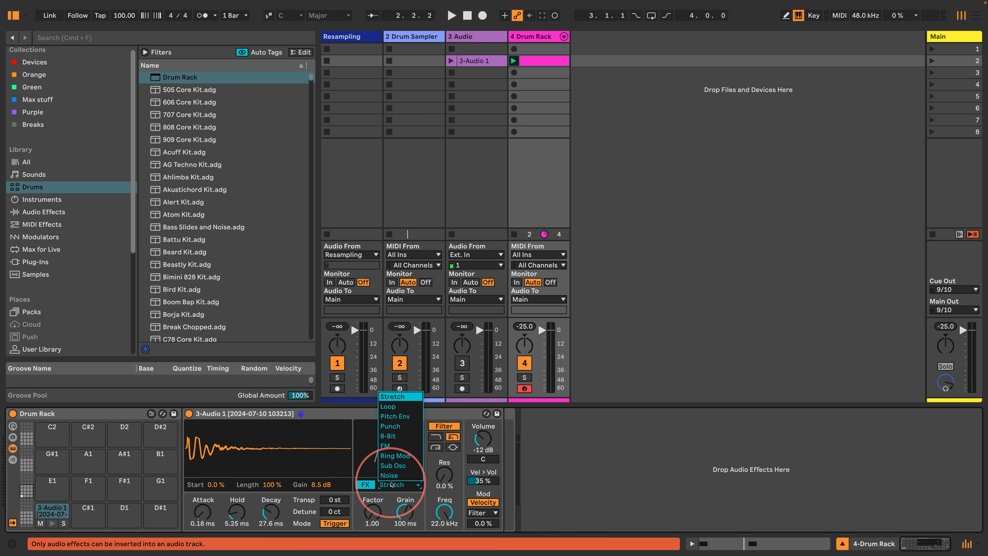
{"action": "left_click", "coordinate": [401, 468]}
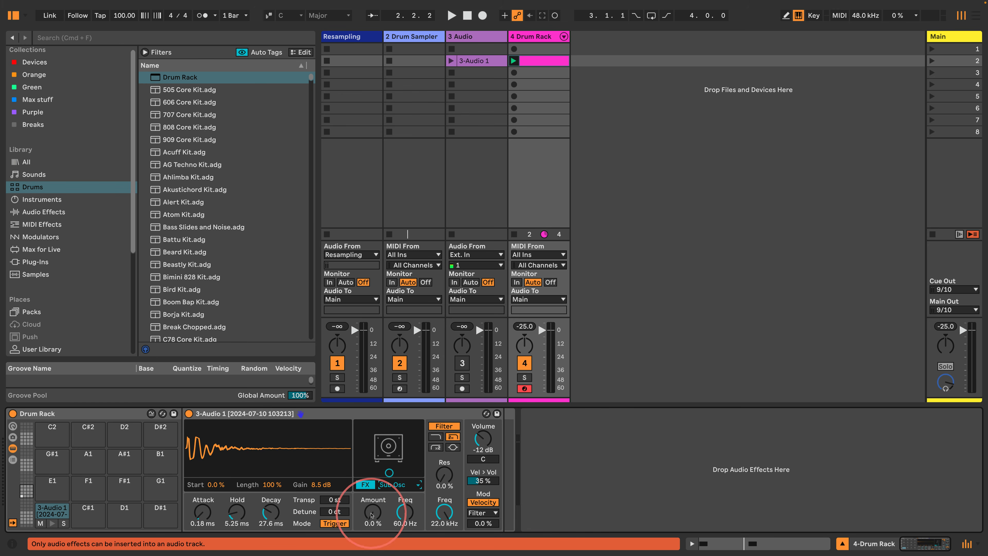
{"action": "key", "text": "space"}
{"action": "left_click_drag", "start_coordinate": [374, 518], "coordinate": [373, 514]}
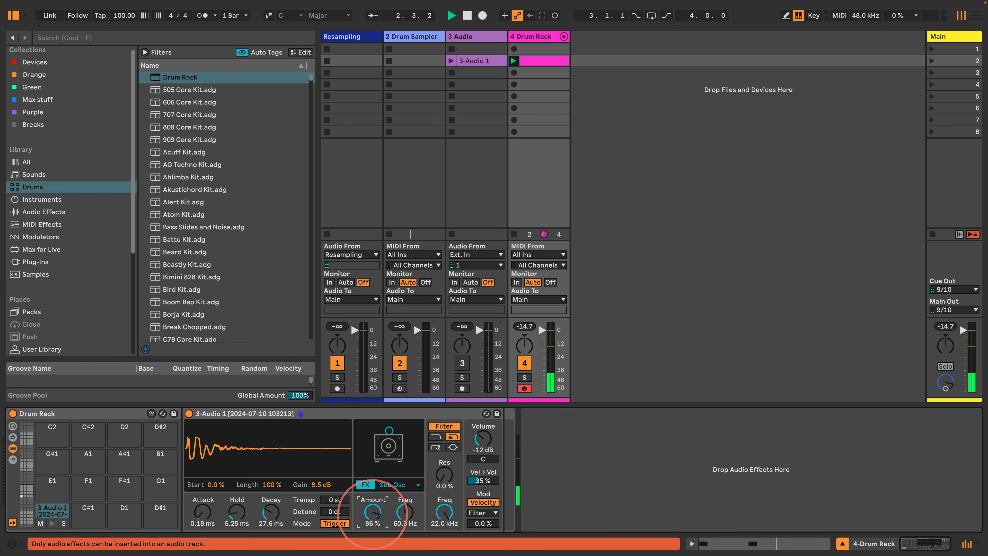
Shape the kick with Sub Osc 100 % at 40 Hz, filter 507 Hz, Attack 0.10 ms, Hold 1.00 ms and Decay 39.1 ms.
{"action": "left_click_drag", "start_coordinate": [202, 512], "coordinate": [202, 518]}
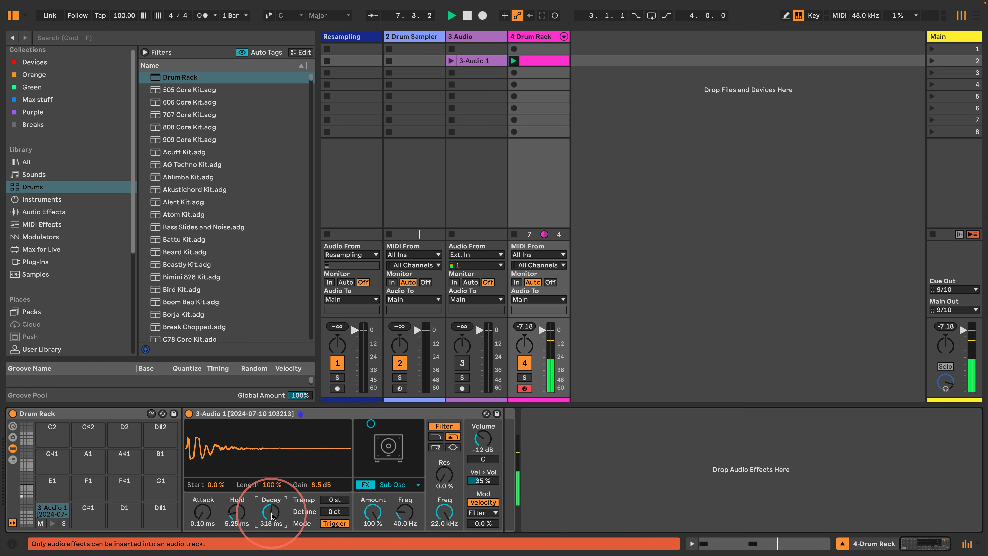
{"action": "left_click_drag", "start_coordinate": [443, 512], "coordinate": [442, 518]}
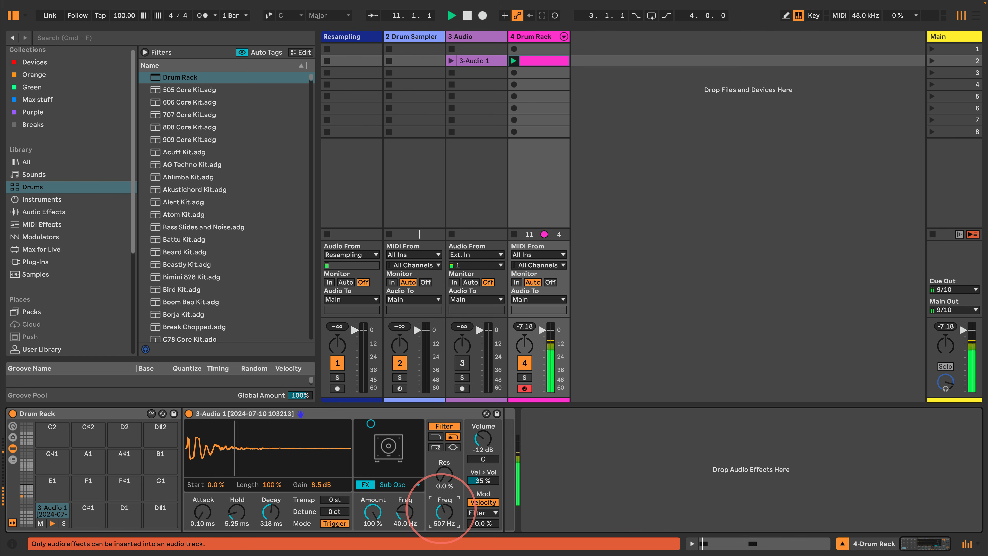
{"action": "left_click_drag", "start_coordinate": [274, 510], "coordinate": [235, 520]}
{"action": "left_click", "coordinate": [268, 520]}
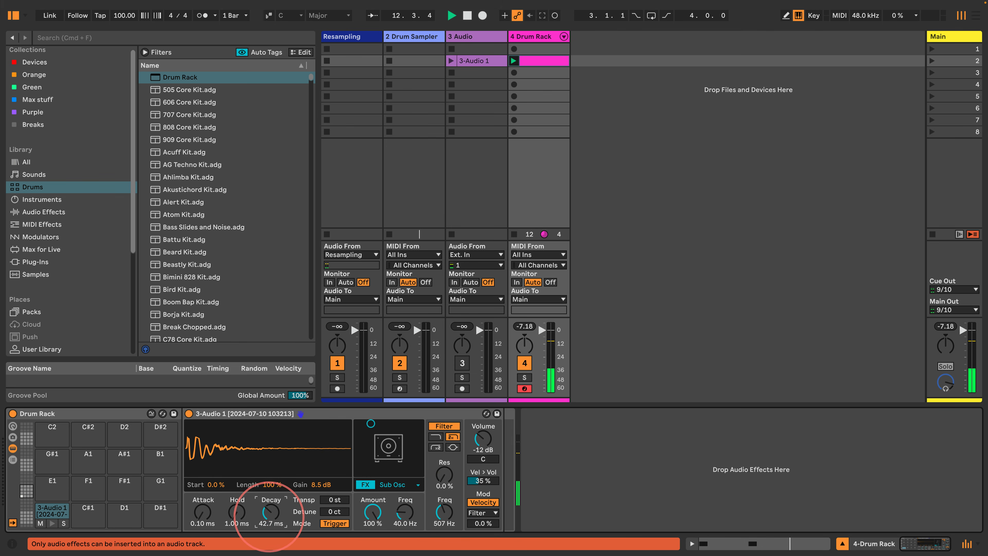
Set the song tempo to 140 BPM and play the pattern.
{"action": "left_click", "coordinate": [123, 15]}
{"action": "type", "text": "140"}
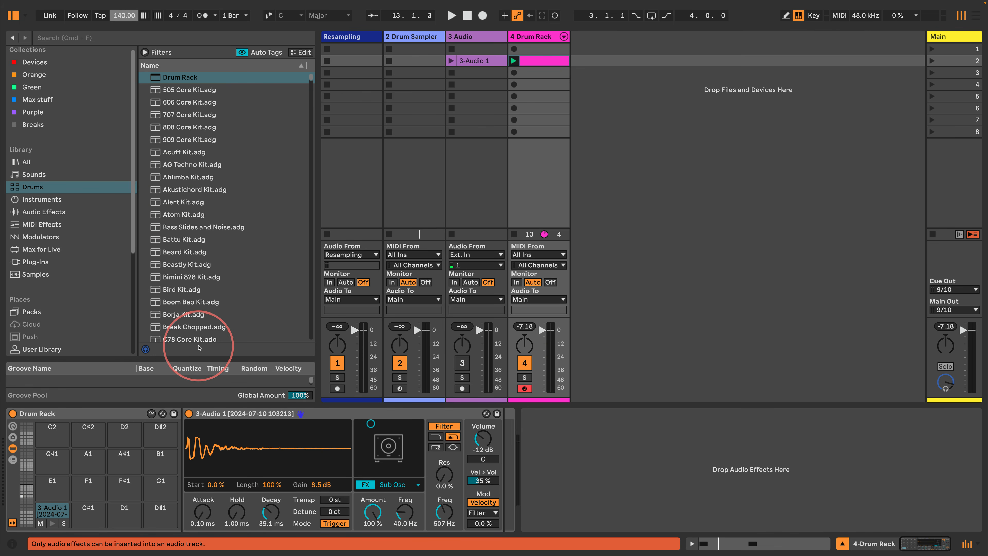
{"action": "key", "text": "space"}
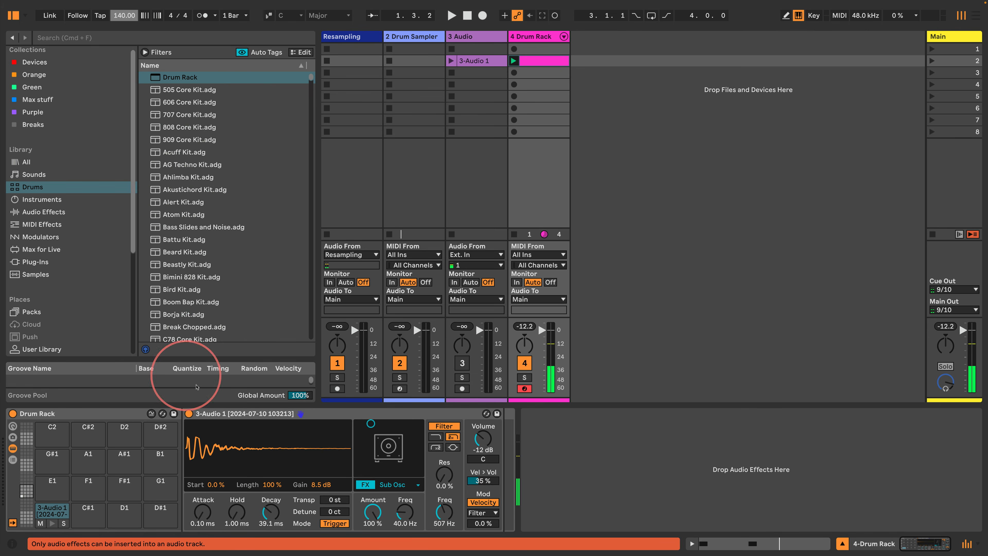
Load the 3-Audio 1 clip onto pad C#1 as well and add a C#1 hit at 1.2.1 in the drum clip.
{"action": "left_click_drag", "start_coordinate": [474, 61], "coordinate": [84, 513]}
{"action": "left_click", "coordinate": [544, 61]}
{"action": "double_click", "coordinate": [502, 441]}
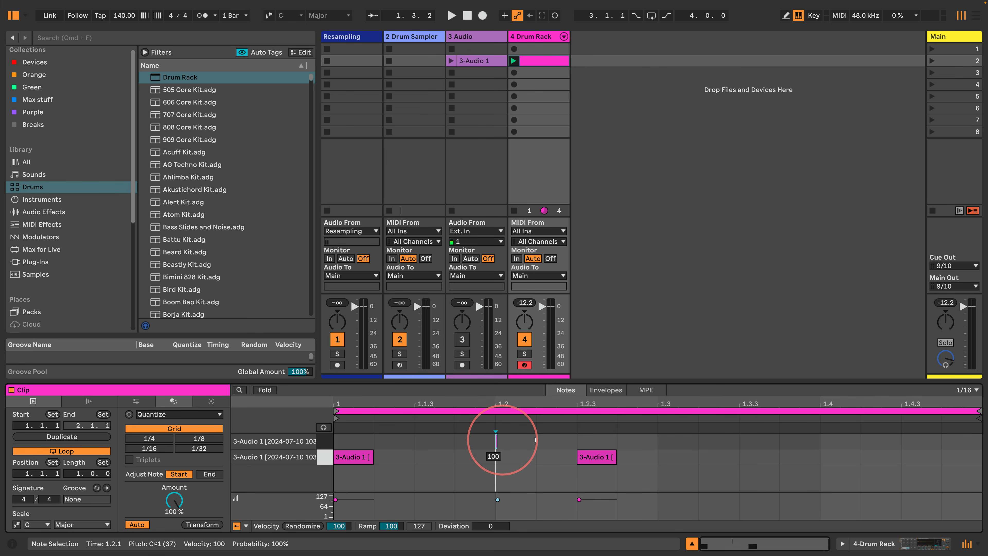
Add a C#1 hit at 1.4.1 and C1 hits at 1.3.3 and 1.4.3 in the drum clip, and play it.
{"action": "double_click", "coordinate": [840, 442]}
{"action": "double_click", "coordinate": [759, 455]}
{"action": "double_click", "coordinate": [903, 456]}
{"action": "left_click", "coordinate": [621, 227]}
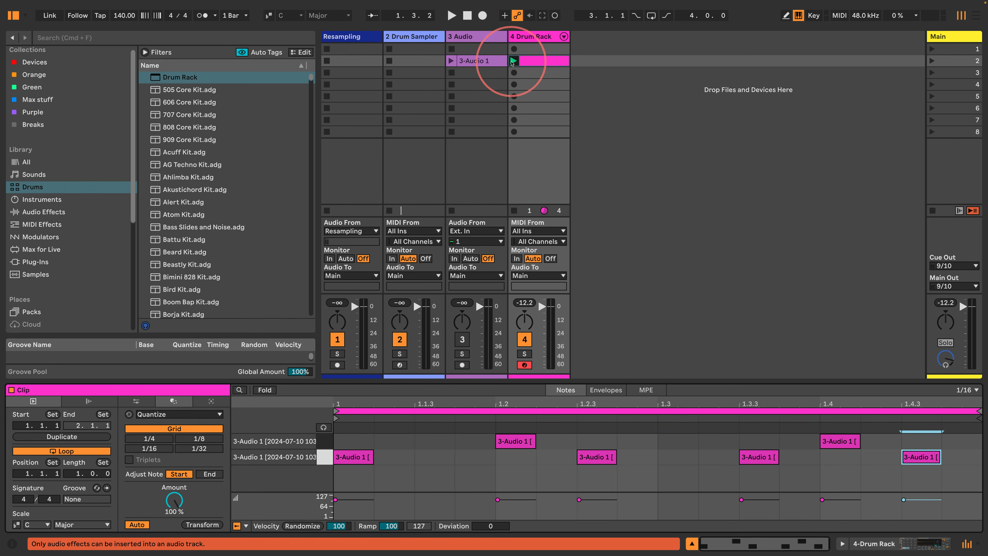
Apply the Noise effect to the C#1 sample with Amount 100 % and Color 5.02 kHz, and set its Hold to 1.00 ms.
{"action": "left_click", "coordinate": [862, 542]}
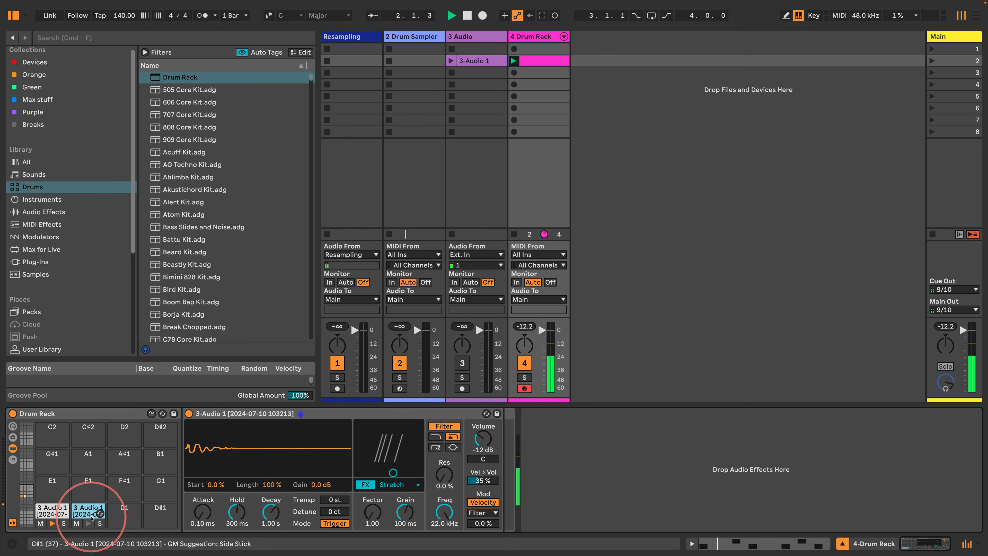
{"action": "left_click", "coordinate": [392, 485]}
{"action": "left_click", "coordinate": [400, 475]}
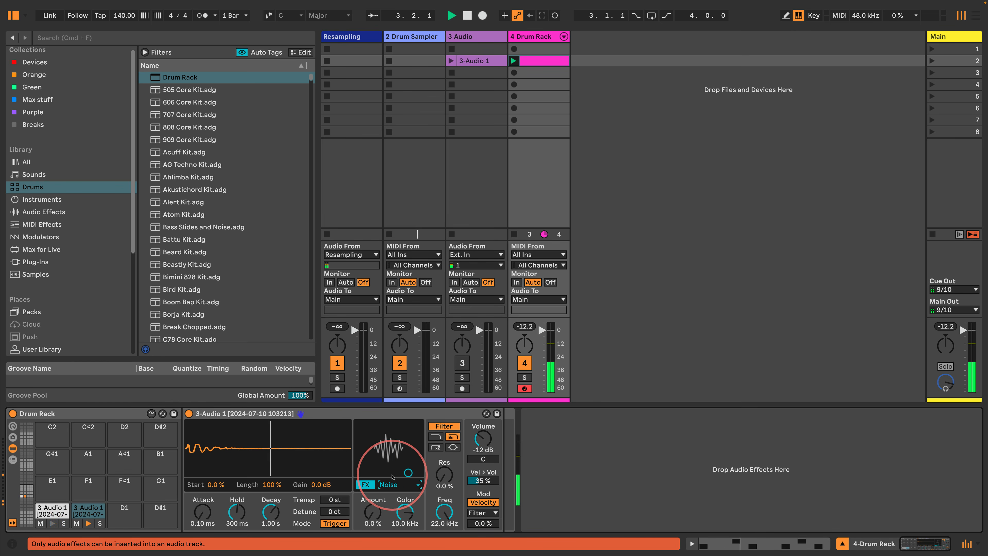
{"action": "left_click_drag", "start_coordinate": [374, 515], "coordinate": [374, 459]}
{"action": "left_click_drag", "start_coordinate": [405, 512], "coordinate": [404, 520]}
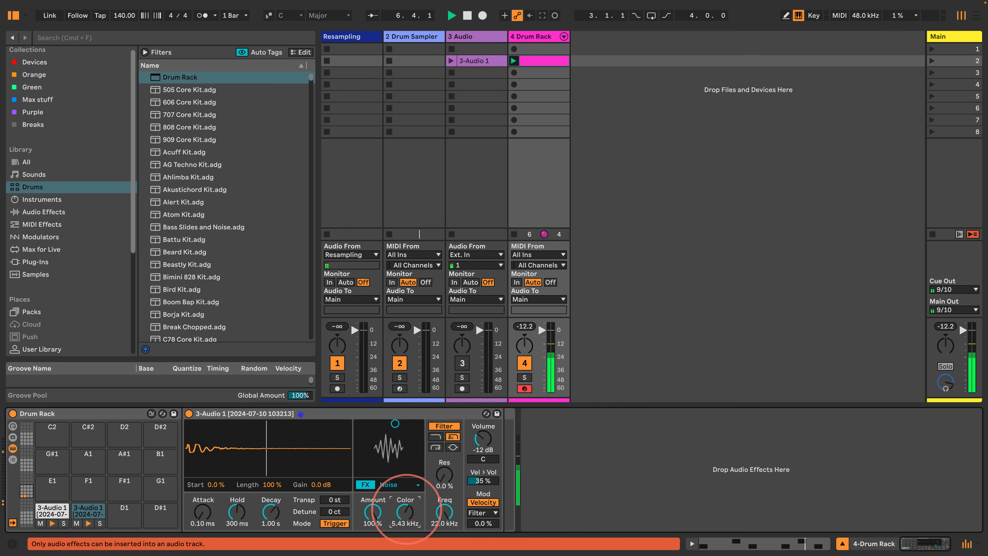
{"action": "left_click_drag", "start_coordinate": [237, 513], "coordinate": [270, 513]}
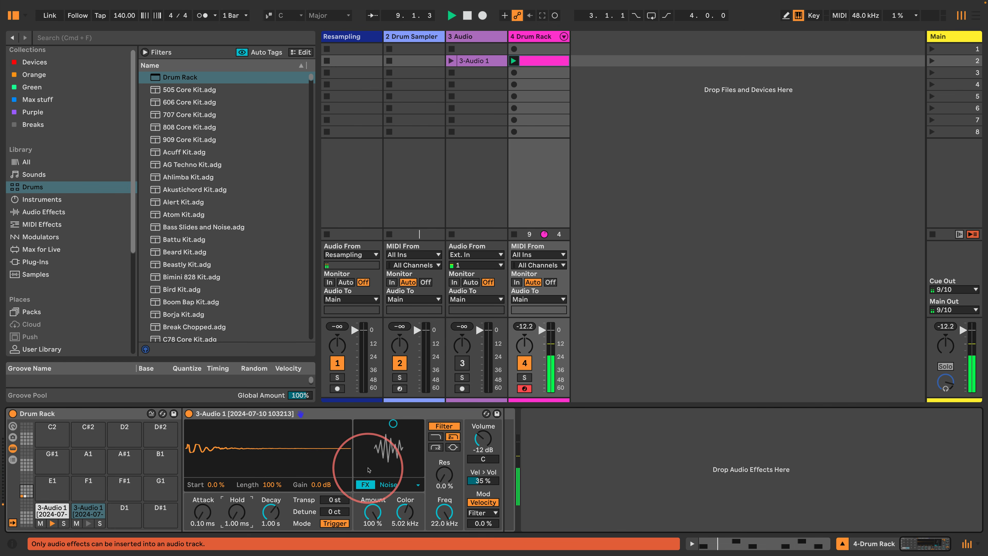
Give C#1 a high-pass filter with Res 90 %, Freq 285 Hz and Vel > Vol 0.0 %, and lower C1's Vel > Vol too.
{"action": "left_click", "coordinate": [436, 448]}
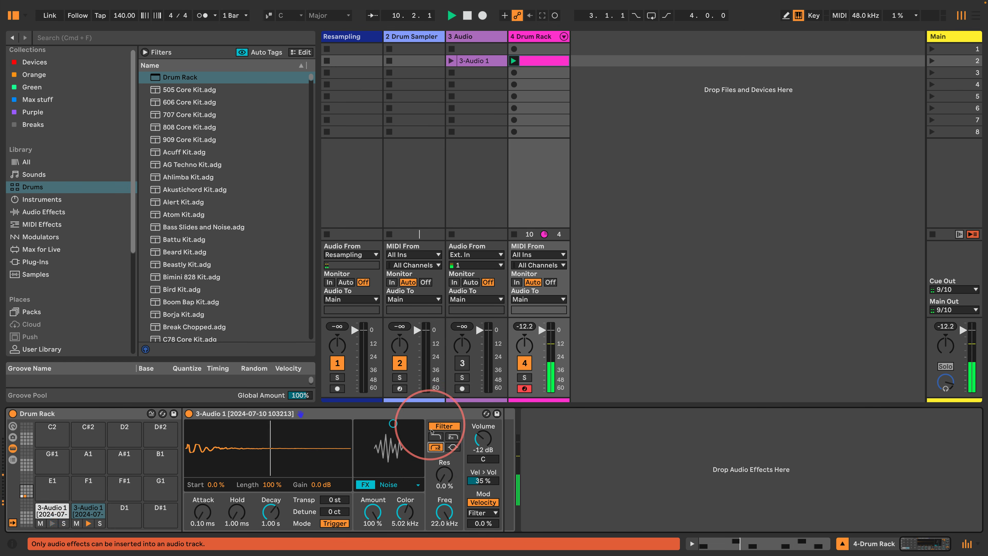
{"action": "left_click_drag", "start_coordinate": [444, 475], "coordinate": [444, 432]}
{"action": "left_click_drag", "start_coordinate": [445, 513], "coordinate": [444, 519]}
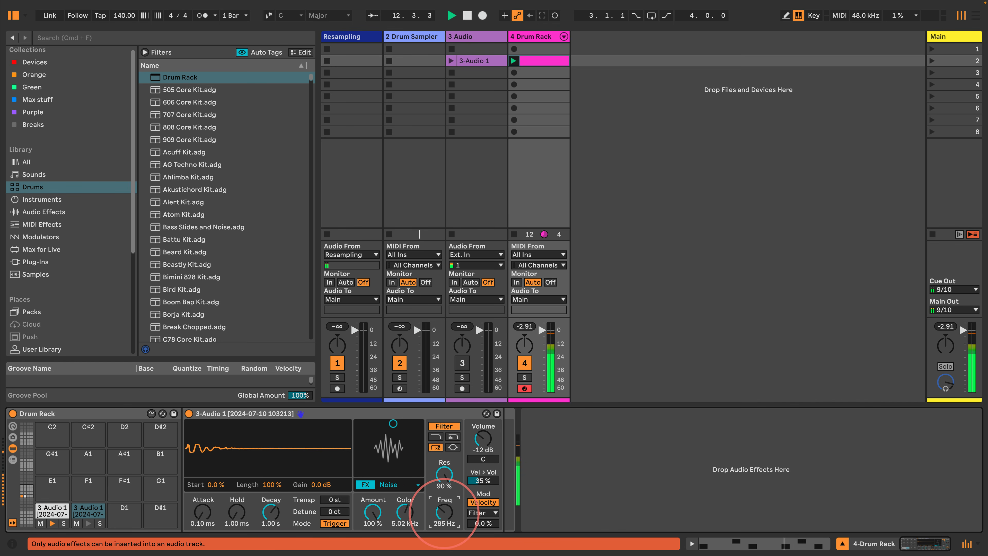
{"action": "left_click_drag", "start_coordinate": [478, 482], "coordinate": [474, 489]}
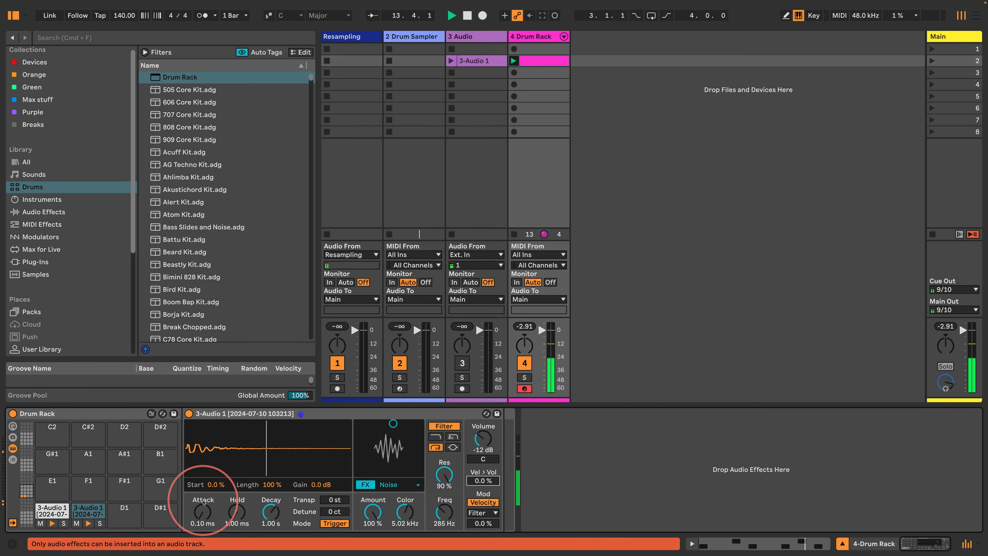
{"action": "left_click", "coordinate": [64, 512]}
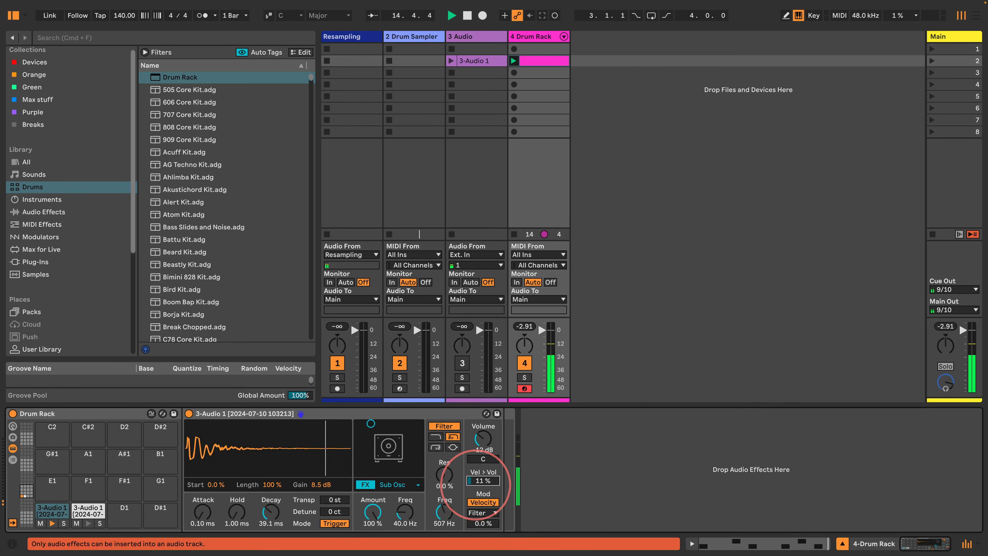
Load the 3-Audio 1 clip onto pad D1 and fill the bar with sixteenth-note D1 hits in the drum clip.
{"action": "double_click", "coordinate": [84, 509]}
{"action": "left_click_drag", "start_coordinate": [83, 508], "coordinate": [120, 513]}
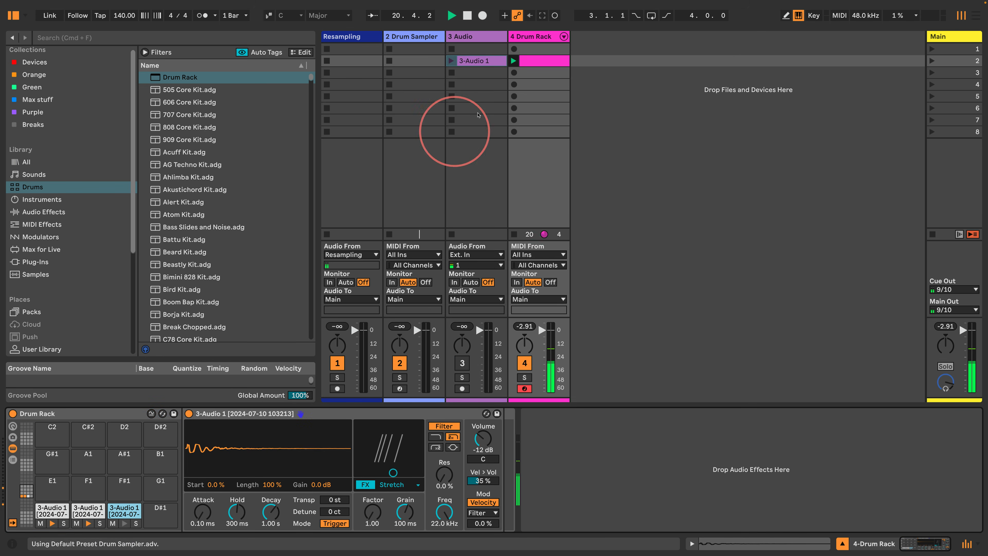
{"action": "left_click", "coordinate": [534, 62]}
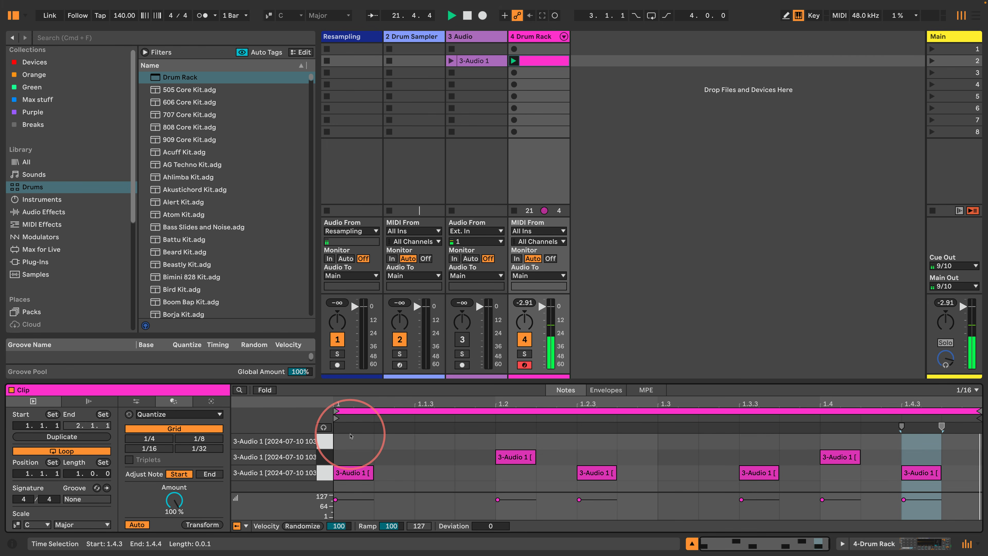
{"action": "left_click_drag", "start_coordinate": [352, 434], "coordinate": [973, 440]}
Apply the Noise effect at 100 % to the D1 sample, transpose it 23 st, and set Hold 1.00 ms and Decay 173 ms.
{"action": "left_click", "coordinate": [849, 542]}
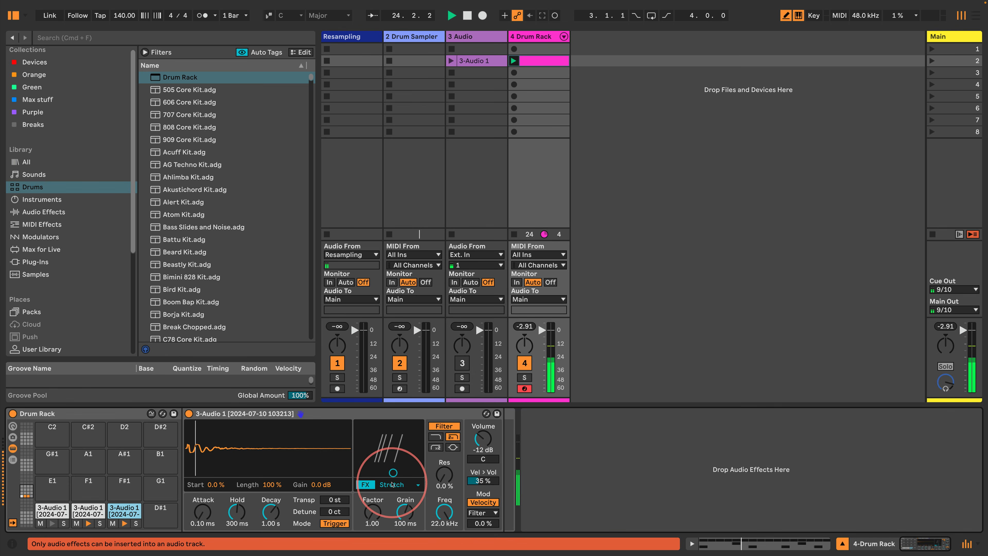
{"action": "left_click", "coordinate": [397, 485]}
{"action": "left_click", "coordinate": [392, 476]}
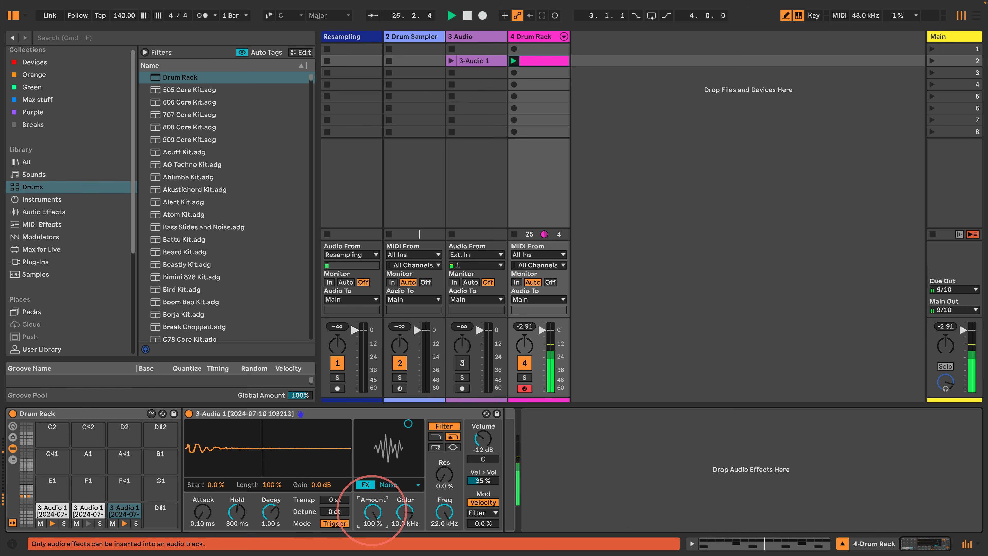
{"action": "left_click_drag", "start_coordinate": [334, 499], "coordinate": [334, 482]}
{"action": "left_click_drag", "start_coordinate": [233, 512], "coordinate": [271, 508]}
Give the D1 sample a high-pass filter with Freq 5.08 kHz and Res 74 %, and set its Decay to 224 ms.
{"action": "left_click", "coordinate": [436, 447]}
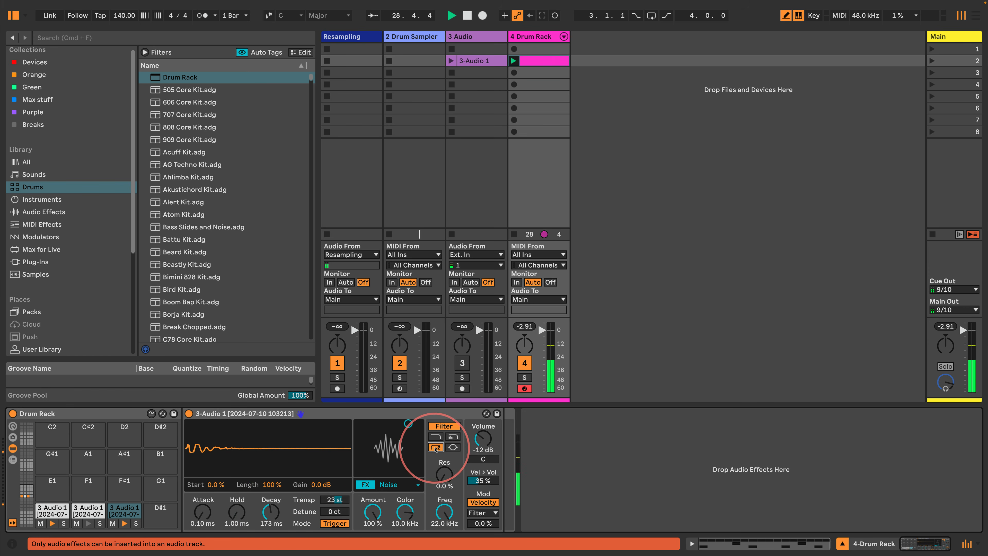
{"action": "left_click_drag", "start_coordinate": [445, 481], "coordinate": [441, 506]}
{"action": "left_click_drag", "start_coordinate": [443, 472], "coordinate": [444, 469]}
{"action": "left_click_drag", "start_coordinate": [266, 517], "coordinate": [266, 521]}
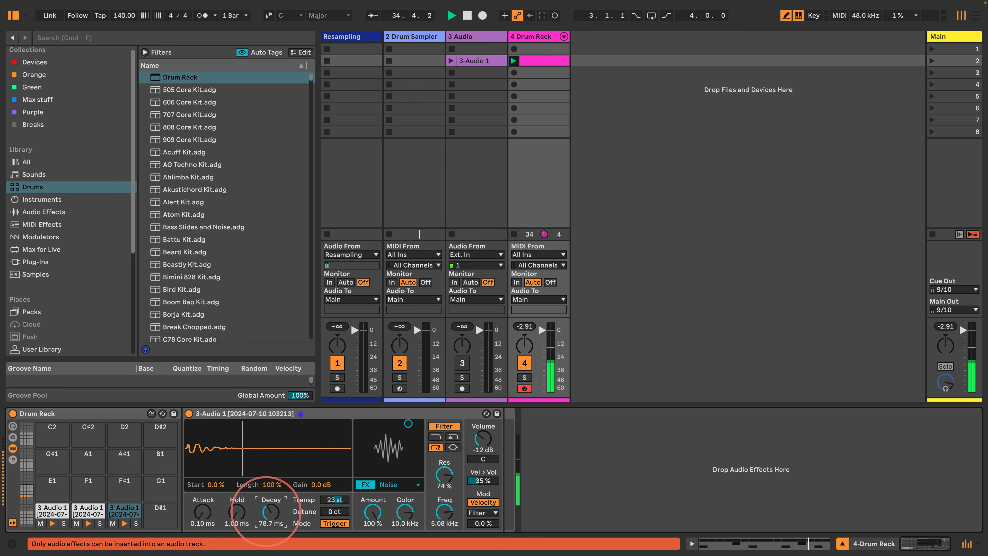
{"action": "left_click_drag", "start_coordinate": [268, 516], "coordinate": [275, 539]}
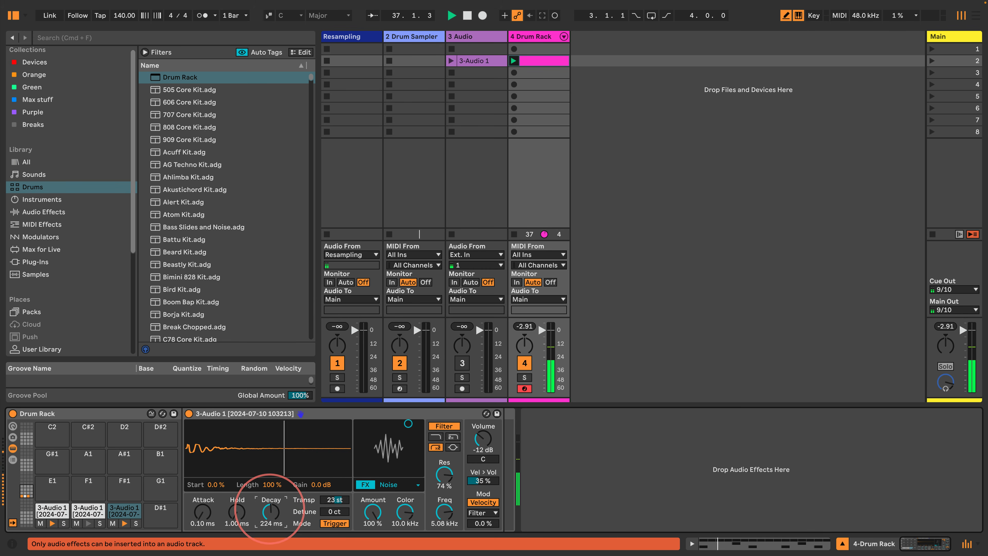
Insert the Velocity MIDI effect in front of the D1 sampler and set the sampler's velocity modulation target to Decay.
{"action": "left_click", "coordinate": [42, 224]}
{"action": "left_click_drag", "start_coordinate": [163, 288], "coordinate": [185, 433]}
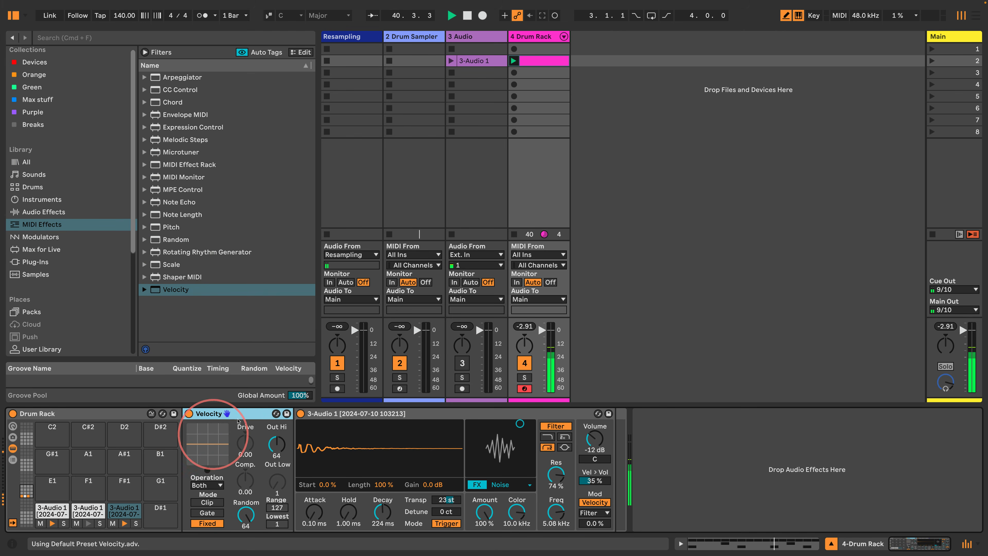
{"action": "left_click_drag", "start_coordinate": [253, 415], "coordinate": [436, 464]}
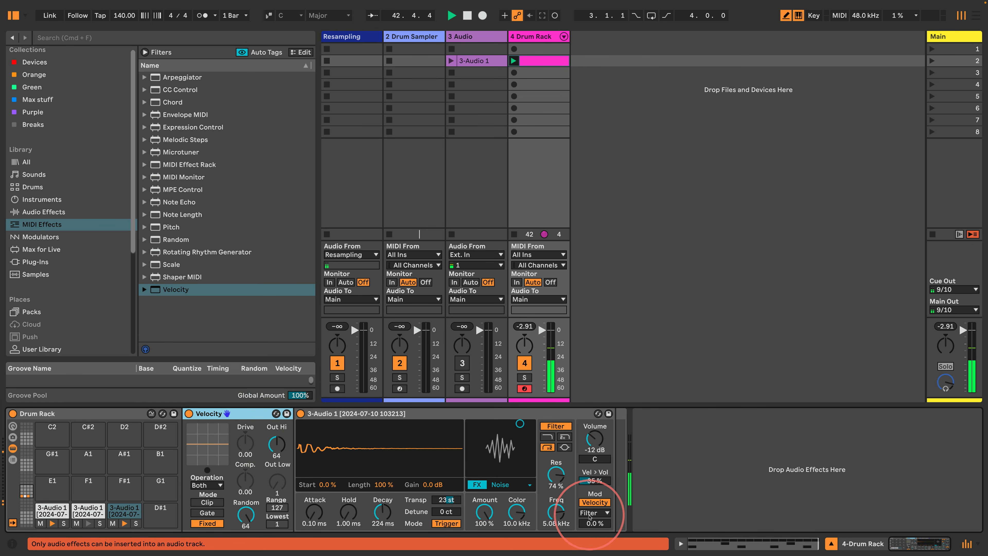
{"action": "left_click", "coordinate": [595, 513]}
{"action": "left_click", "coordinate": [590, 484]}
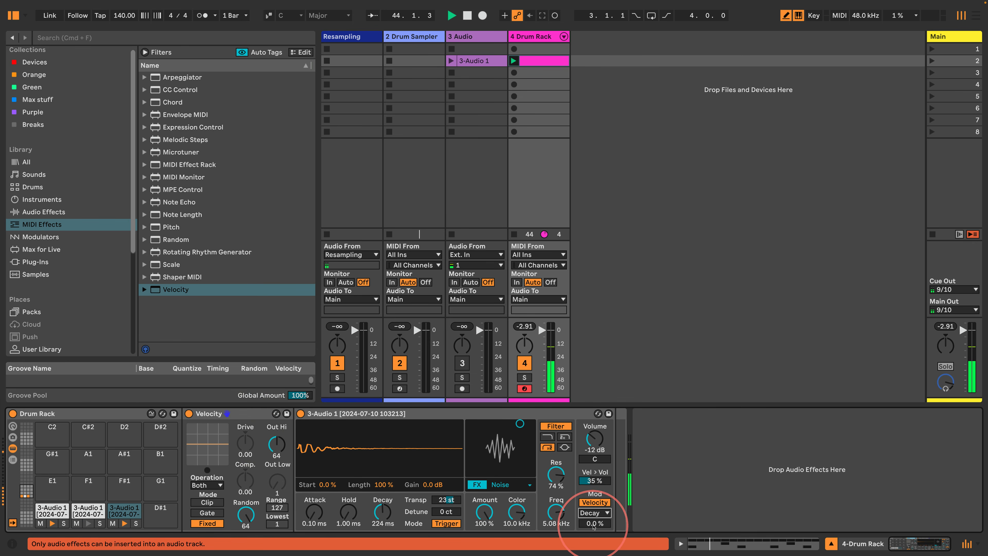
Try a 10 % velocity modulation amount on D1, lower its Decay to 72.1 ms and raise the modulation to 25 %.
{"action": "left_click", "coordinate": [595, 525]}
{"action": "type", "text": "10"}
{"action": "key", "text": "Return"}
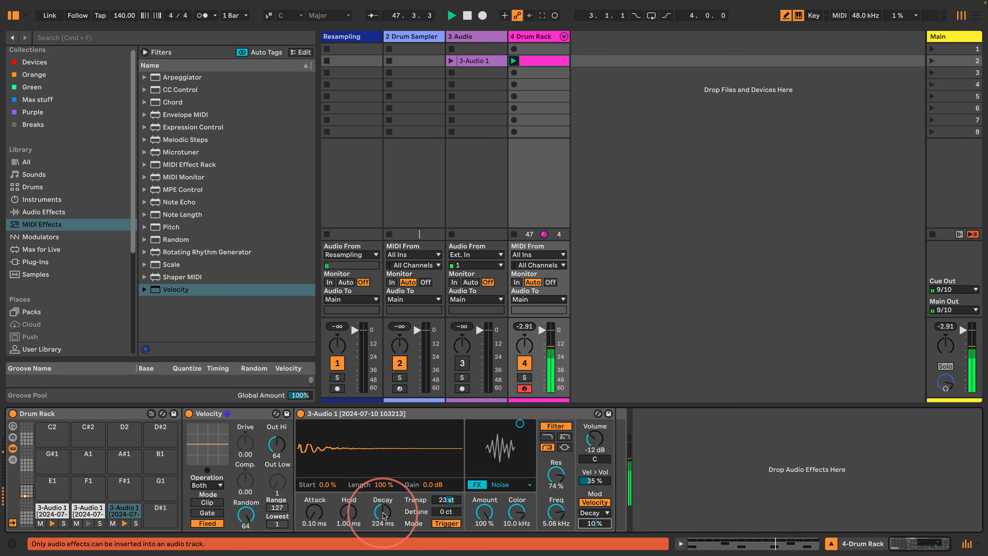
{"action": "left_click_drag", "start_coordinate": [384, 516], "coordinate": [384, 514]}
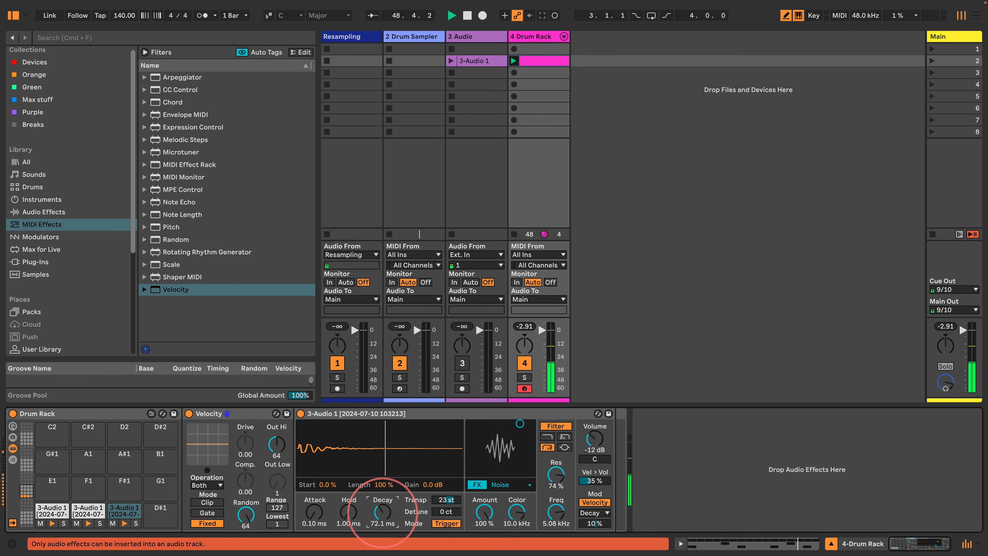
{"action": "left_click", "coordinate": [595, 523]}
{"action": "type", "text": "25"}
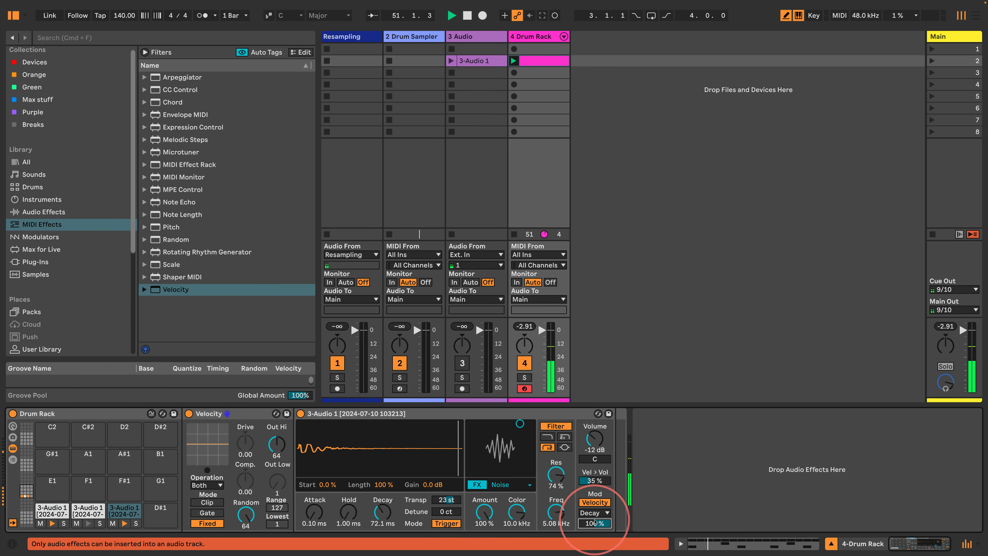
{"action": "key", "text": "Return"}
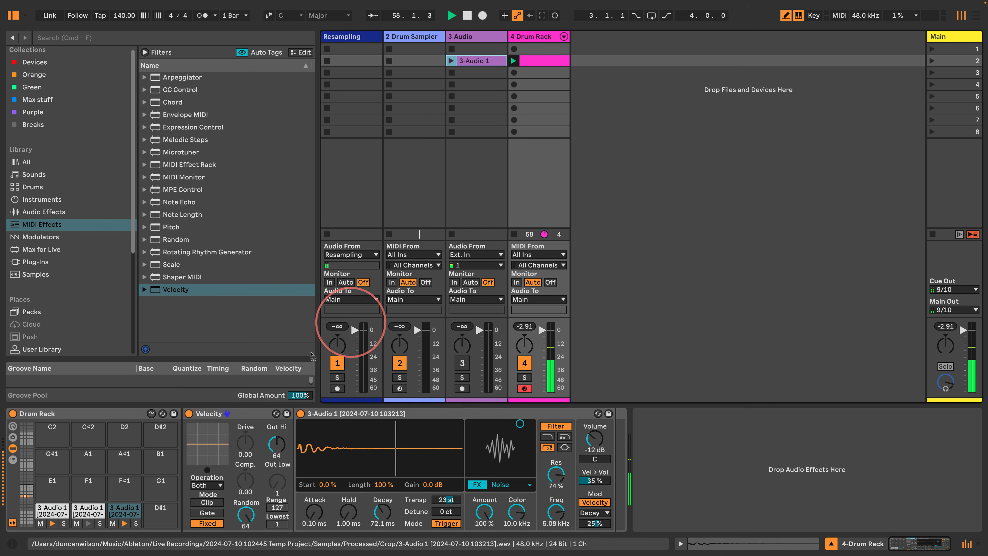
Load the 3-Audio 1 clip onto pad D#1 and draw sixteenth-note D#1 hits across the whole bar.
{"action": "left_click_drag", "start_coordinate": [163, 530], "coordinate": [155, 514]}
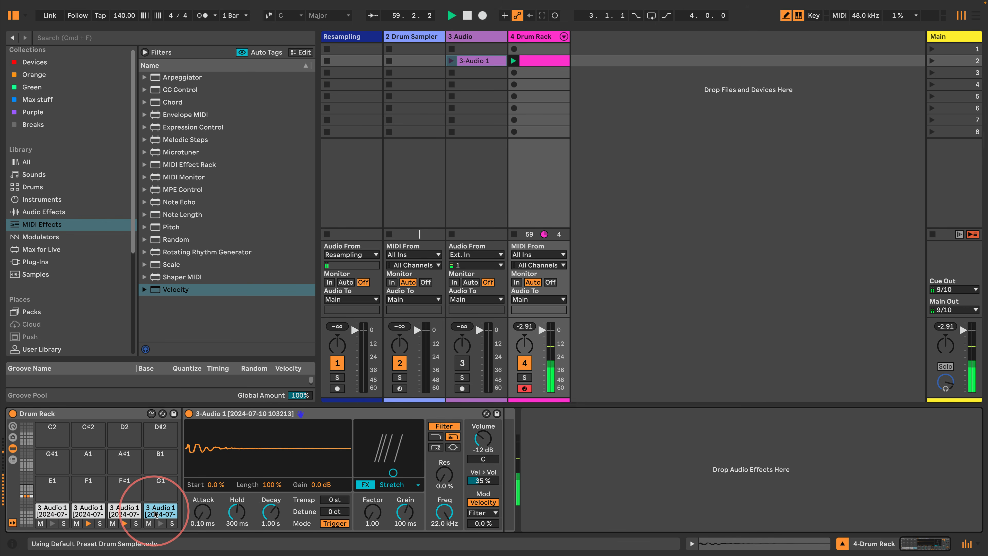
{"action": "left_click", "coordinate": [543, 61]}
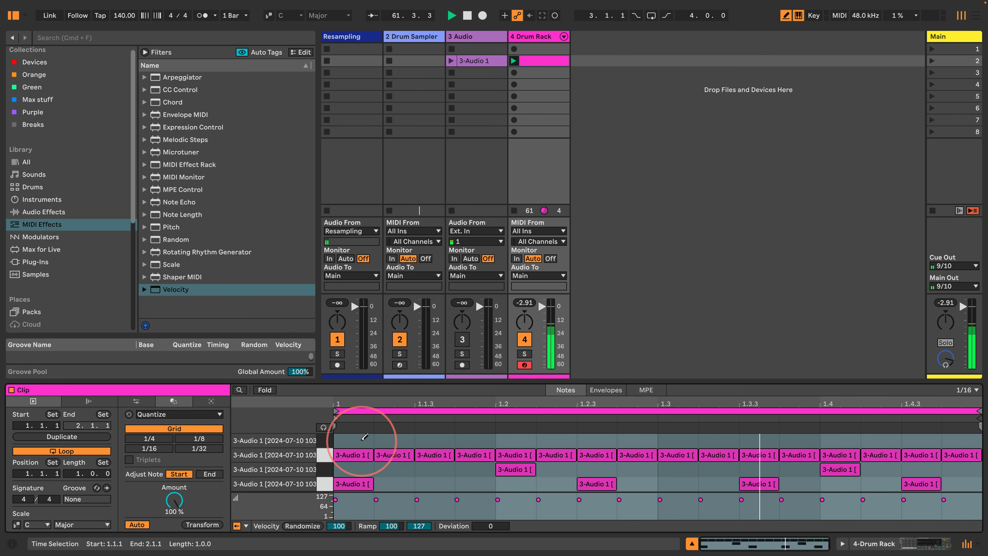
{"action": "mouse_move", "coordinate": [362, 439]}
{"action": "left_mouse_down"}
{"action": "mouse_move", "coordinate": [959, 439]}
{"action": "mouse_move", "coordinate": [946, 437]}
{"action": "left_mouse_up"}
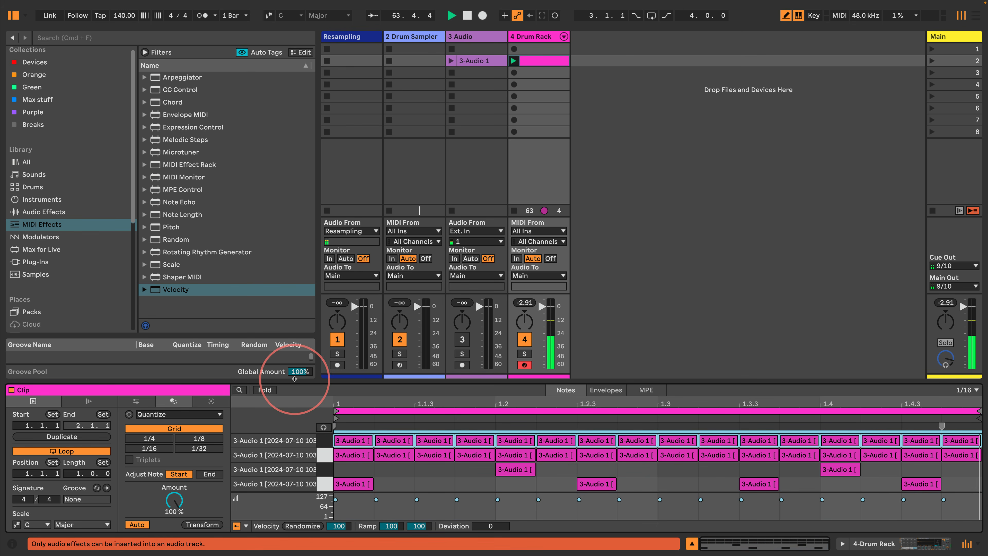
Show the note editor's Chance lane above the devices and lower the probability of all D#1 hits to 19 %.
{"action": "left_click", "coordinate": [843, 544]}
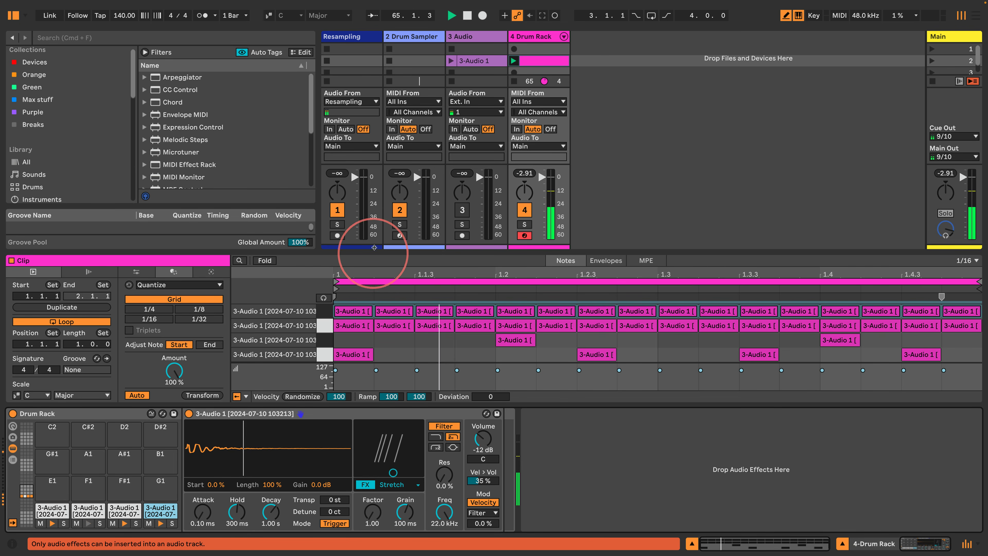
{"action": "left_click_drag", "start_coordinate": [365, 253], "coordinate": [375, 138]}
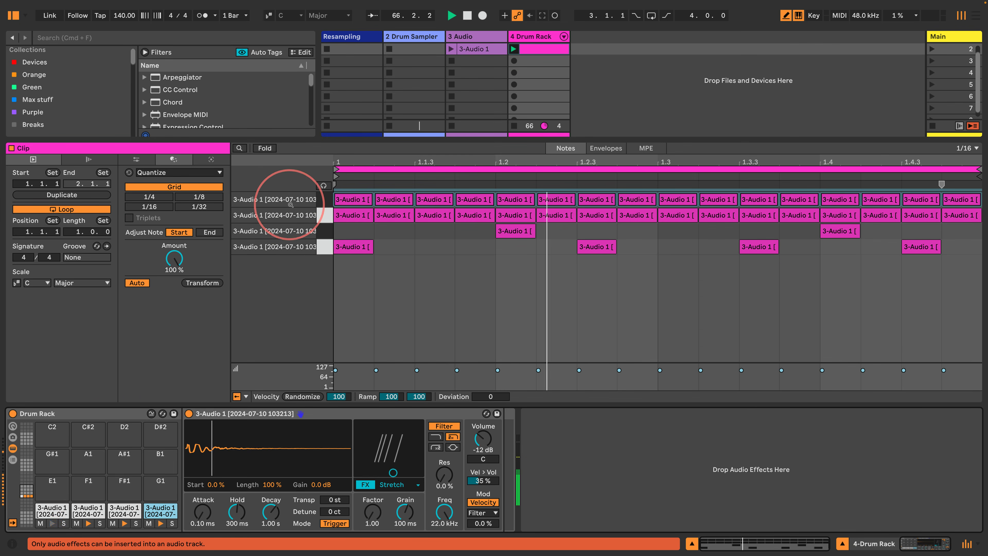
{"action": "left_click", "coordinate": [246, 397]}
{"action": "left_click", "coordinate": [256, 440]}
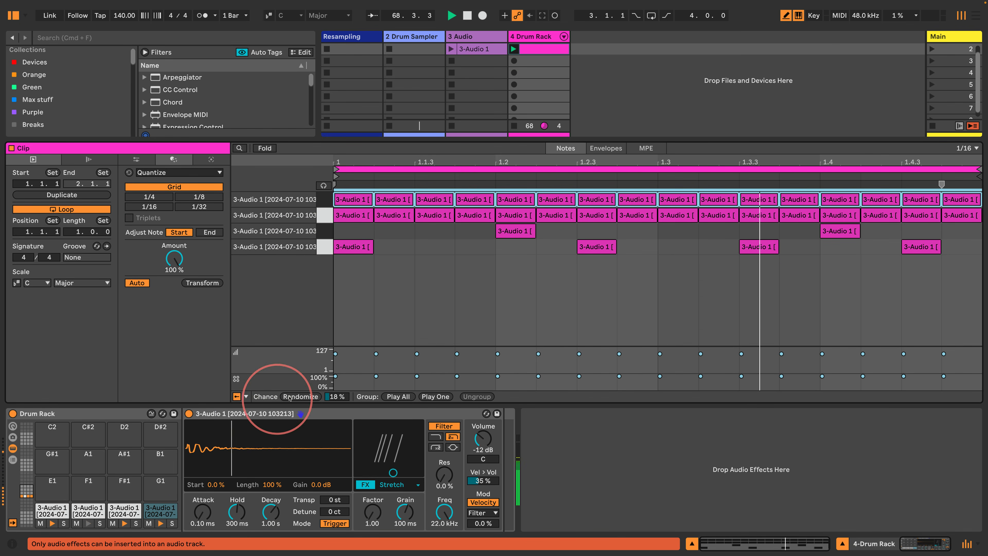
{"action": "left_click_drag", "start_coordinate": [335, 377], "coordinate": [335, 386]}
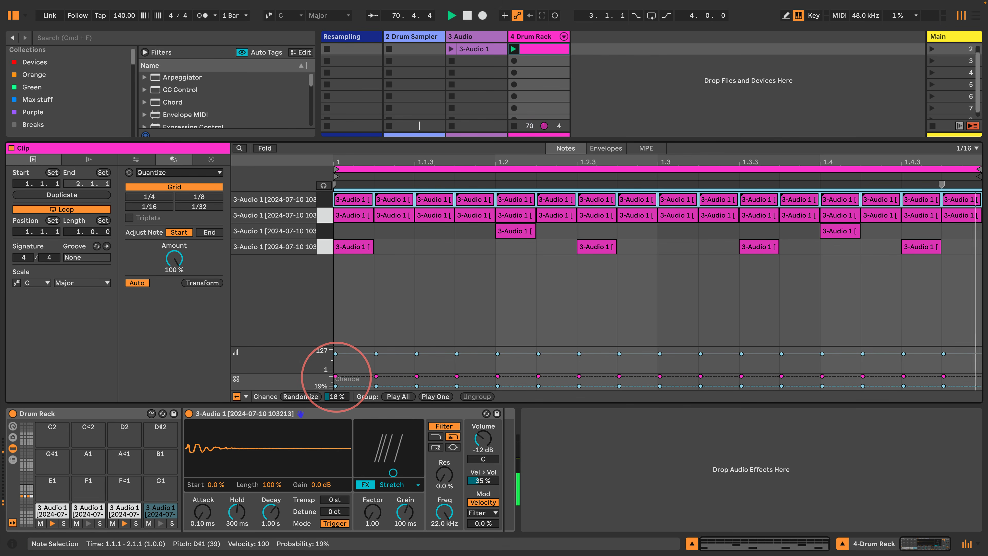
{"action": "left_click", "coordinate": [336, 387]}
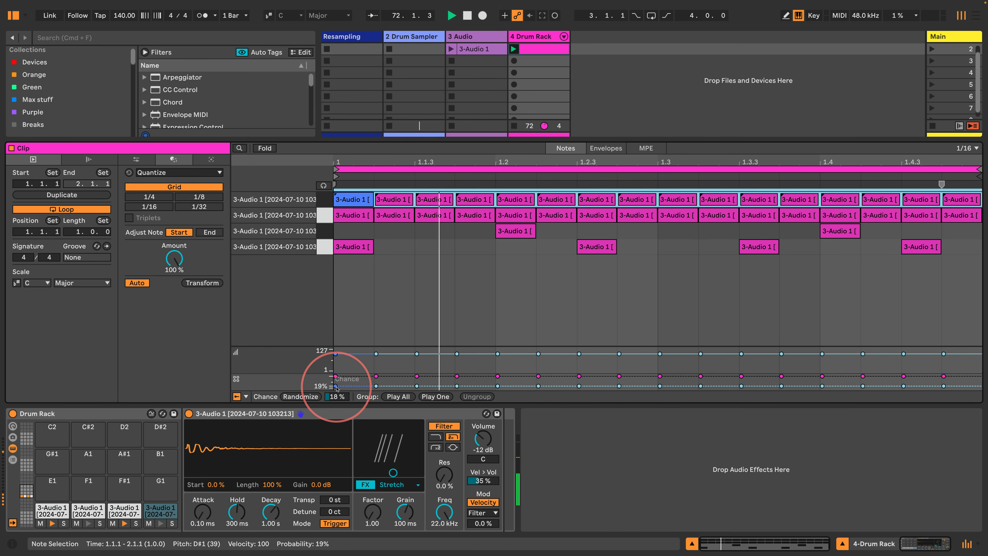
Insert the Velocity MIDI effect in front of the D#1 sampler.
{"action": "left_click_drag", "start_coordinate": [260, 141], "coordinate": [243, 224]}
{"action": "scroll", "coordinate": [155, 148], "scroll_direction": "down", "scroll_amount": 5}
{"action": "left_click", "coordinate": [156, 155]}
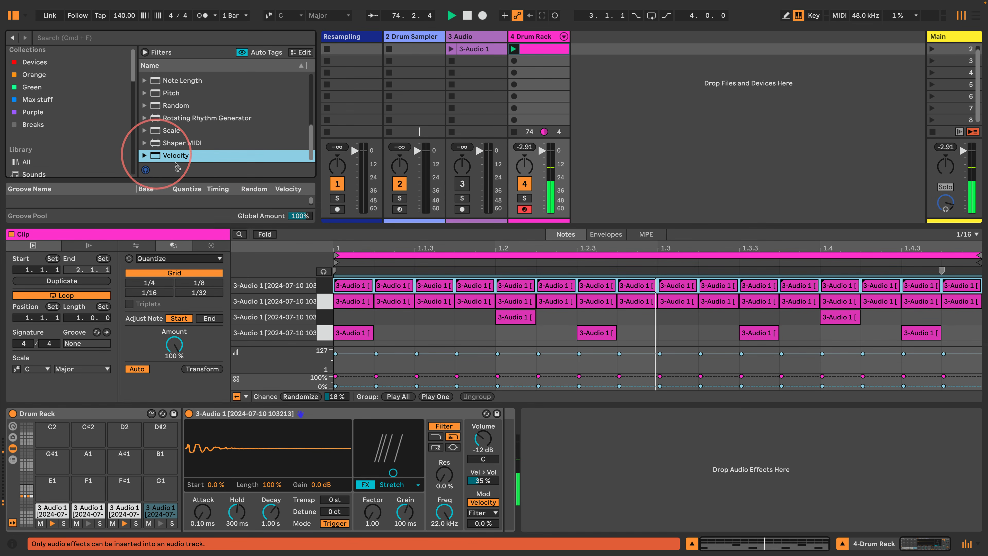
{"action": "left_click_drag", "start_coordinate": [209, 439], "coordinate": [183, 419]}
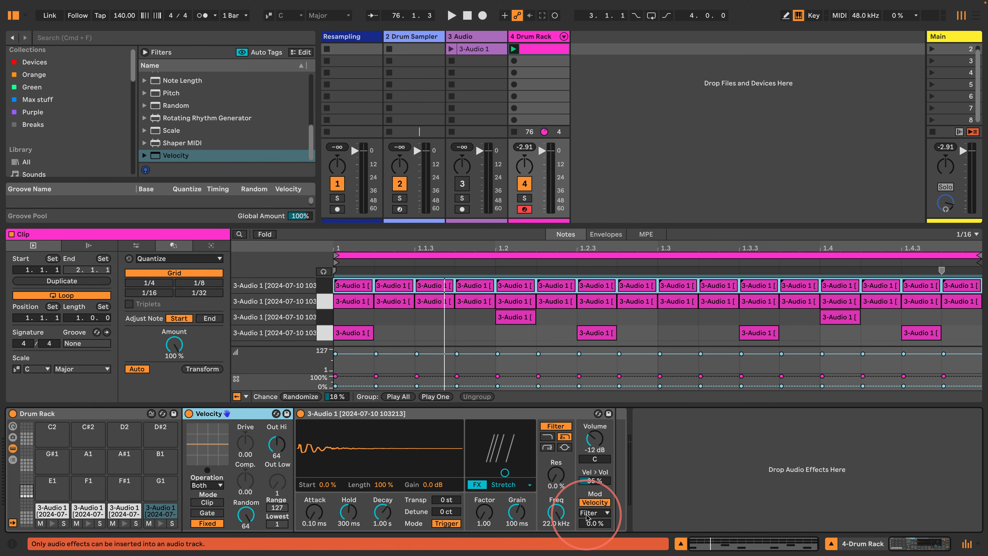
Turn off the D#1 sampler's effect, shorten Hold to 1.00 ms, and set filter Res 90 %, Freq 902 Hz and 50 % velocity modulation during playback.
{"action": "left_click", "coordinate": [477, 484]}
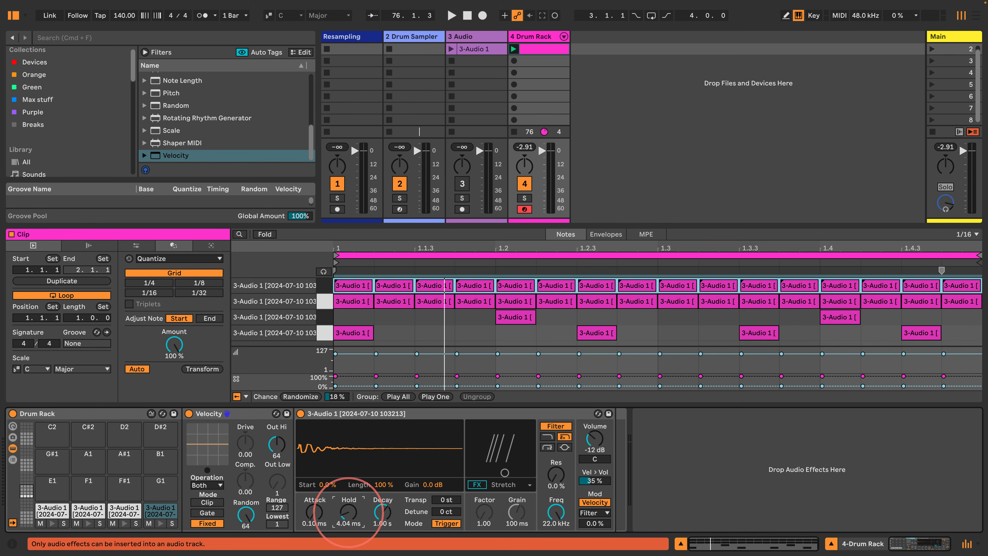
{"action": "left_click_drag", "start_coordinate": [349, 513], "coordinate": [349, 513]}
{"action": "key", "text": "space"}
{"action": "left_click_drag", "start_coordinate": [555, 478], "coordinate": [555, 469]}
{"action": "mouse_move", "coordinate": [556, 512]}
{"action": "left_mouse_down"}
{"action": "mouse_move", "coordinate": [595, 523]}
{"action": "mouse_move", "coordinate": [556, 508]}
{"action": "left_mouse_up"}
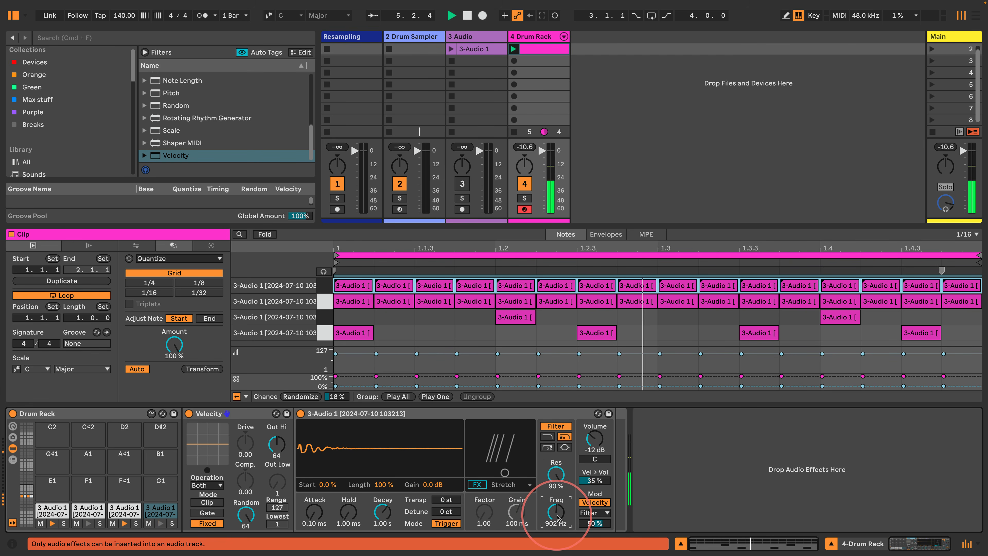
Set the D#1 sampler's Vel > Vol to 0.0 % and load the 3-Audio 1 clip onto pad G1.
{"action": "left_click_drag", "start_coordinate": [594, 481], "coordinate": [594, 486]}
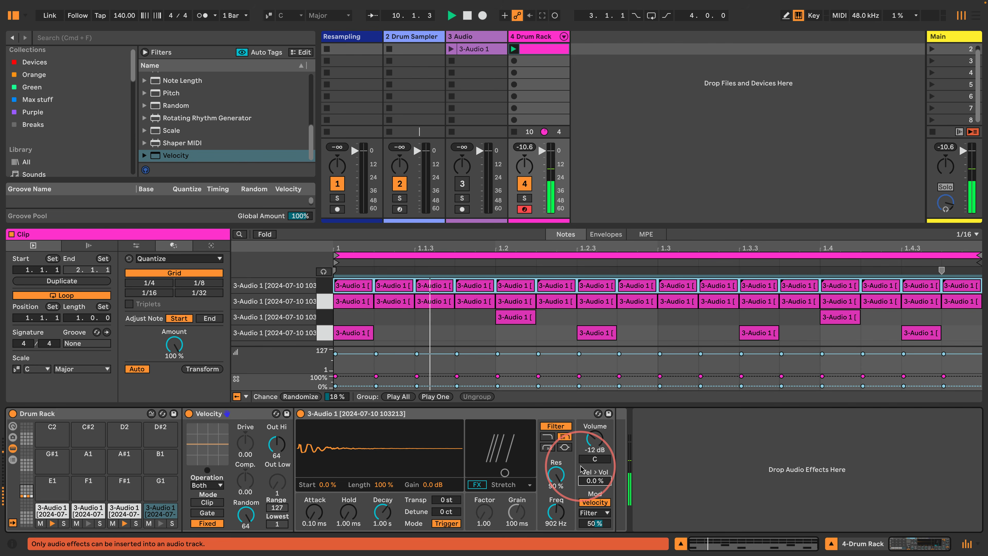
{"action": "left_click", "coordinate": [473, 49]}
{"action": "left_click_drag", "start_coordinate": [298, 416], "coordinate": [159, 489]}
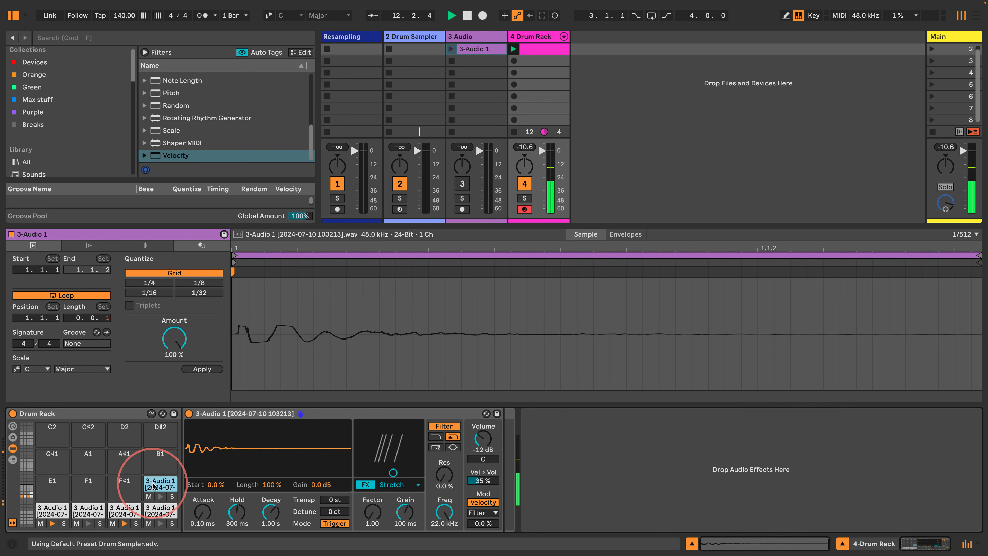
Insert the Velocity MIDI effect in front of the G1 sampler and set that sampler's effect type to FM.
{"action": "left_click_drag", "start_coordinate": [163, 155], "coordinate": [186, 453]}
{"action": "left_click", "coordinate": [510, 485]}
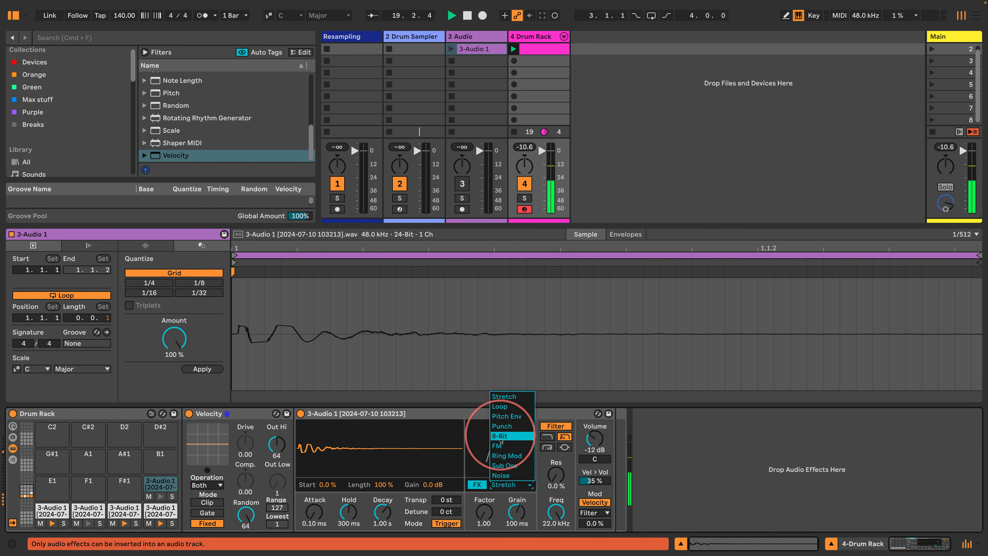
{"action": "left_click", "coordinate": [508, 447]}
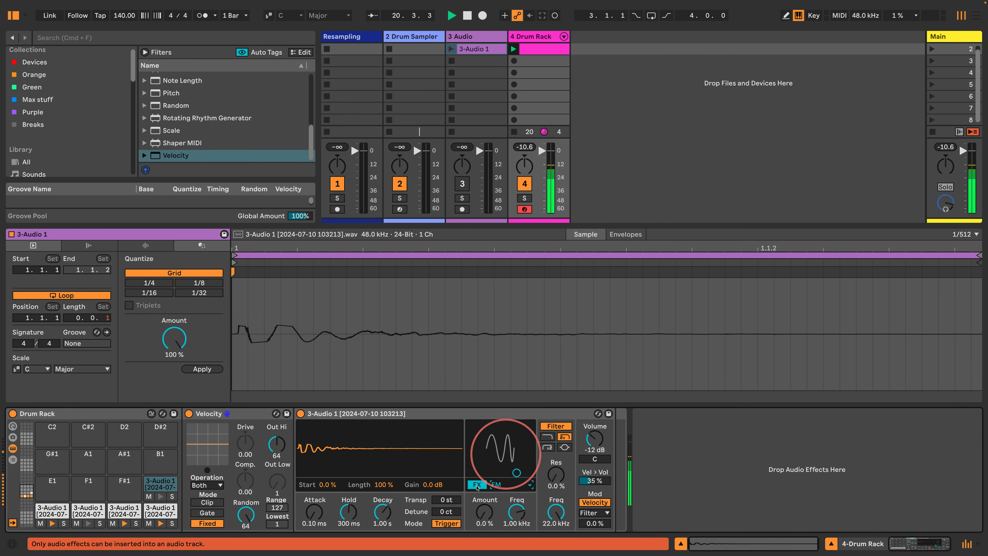
Reopen the Drum Rack clip, show the rack's chain list, and rename the D#1 chain Filter and the G1 chain FM.
{"action": "left_click", "coordinate": [541, 47]}
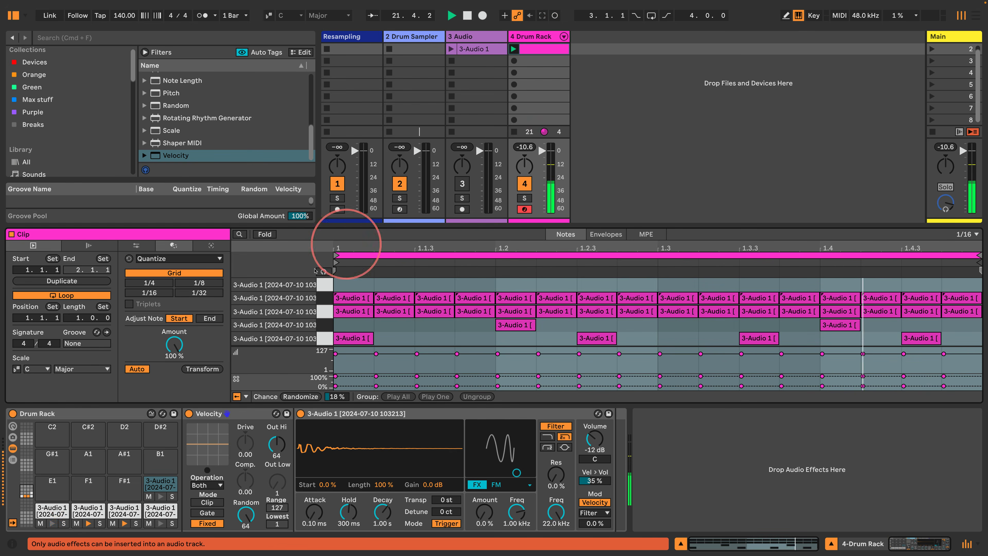
{"action": "left_click", "coordinate": [323, 300]}
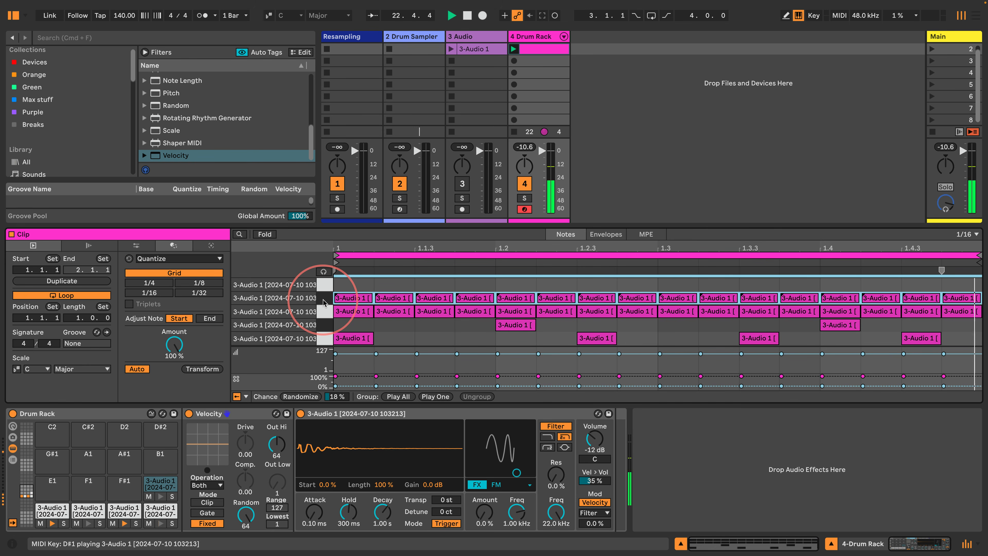
{"action": "left_click", "coordinate": [13, 460]}
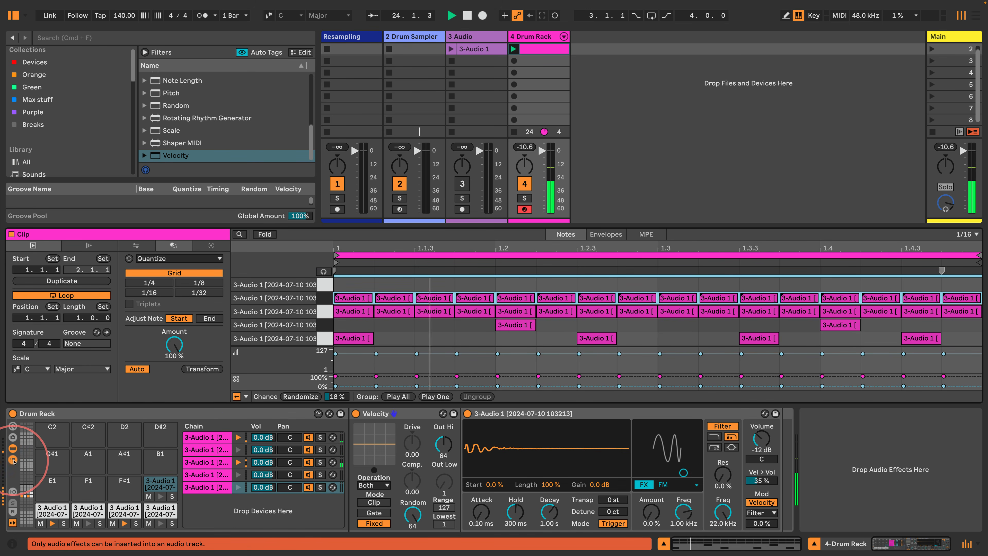
{"action": "left_click", "coordinate": [161, 509]}
{"action": "left_click_drag", "start_coordinate": [196, 489], "coordinate": [199, 476]}
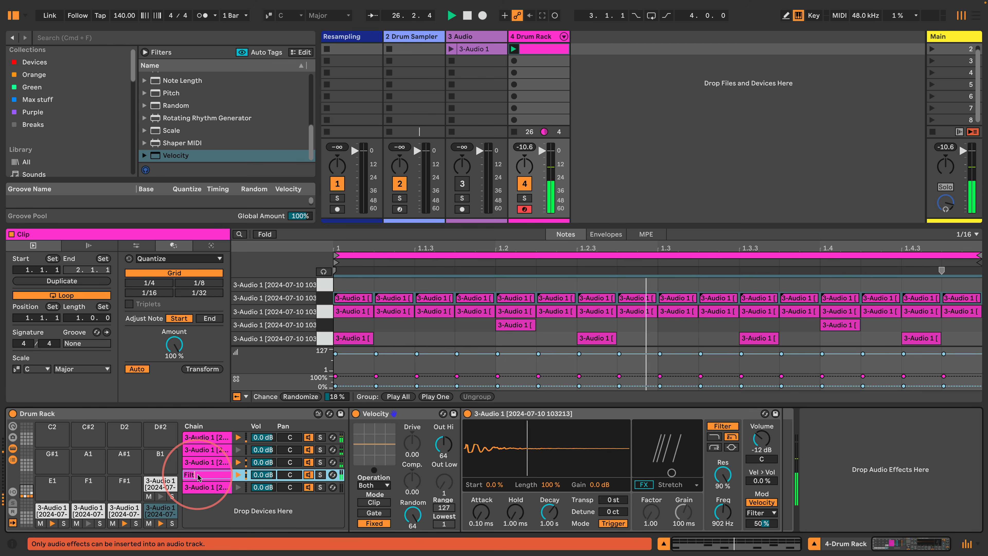
{"action": "type", "text": "er"}
{"action": "key", "text": "Return"}
{"action": "left_click", "coordinate": [195, 488]}
{"action": "type", "text": "FM"}
{"action": "key", "text": "Return"}
Show the chains' input and output settings and assign the Filter and FM chains to choke group 16.
{"action": "left_click", "coordinate": [13, 492]}
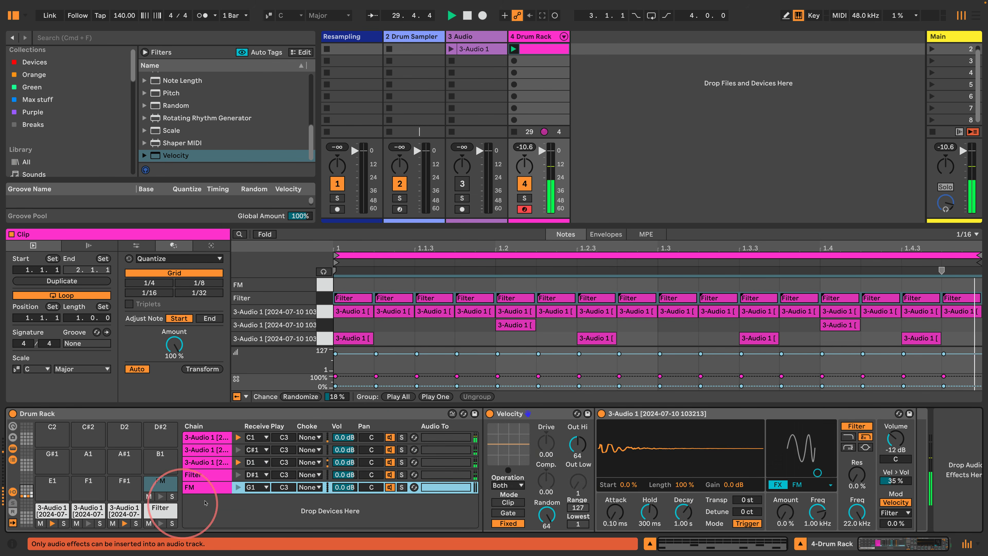
{"action": "left_click", "coordinate": [193, 474], "text": "shift"}
{"action": "left_click", "coordinate": [309, 487]}
{"action": "left_click", "coordinate": [301, 466]}
{"action": "left_click", "coordinate": [159, 487]}
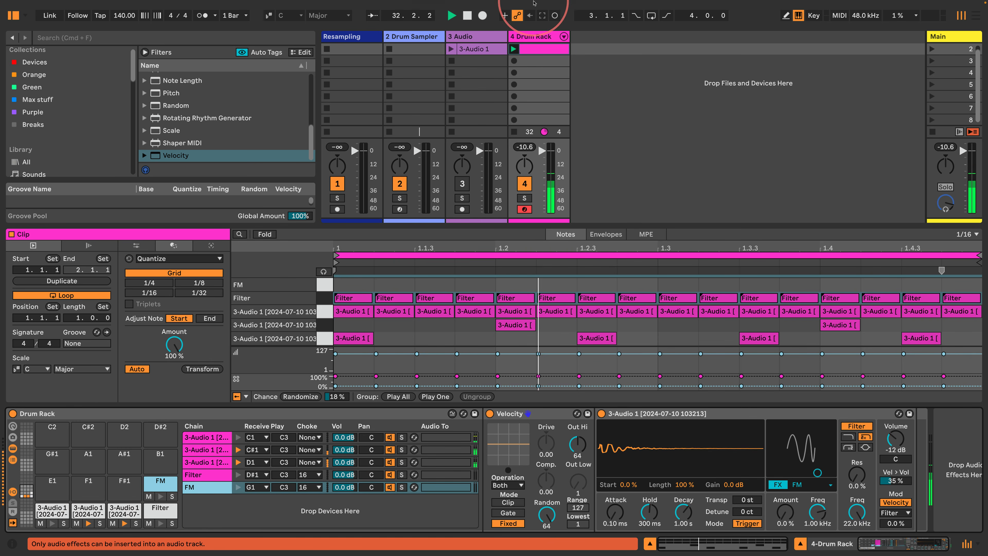
Copy the whole bar of sixteenth-note Filter hits to the FM row and solo the FM pad.
{"action": "left_click", "coordinate": [325, 298]}
{"action": "left_click_drag", "start_coordinate": [347, 298], "coordinate": [893, 519]}
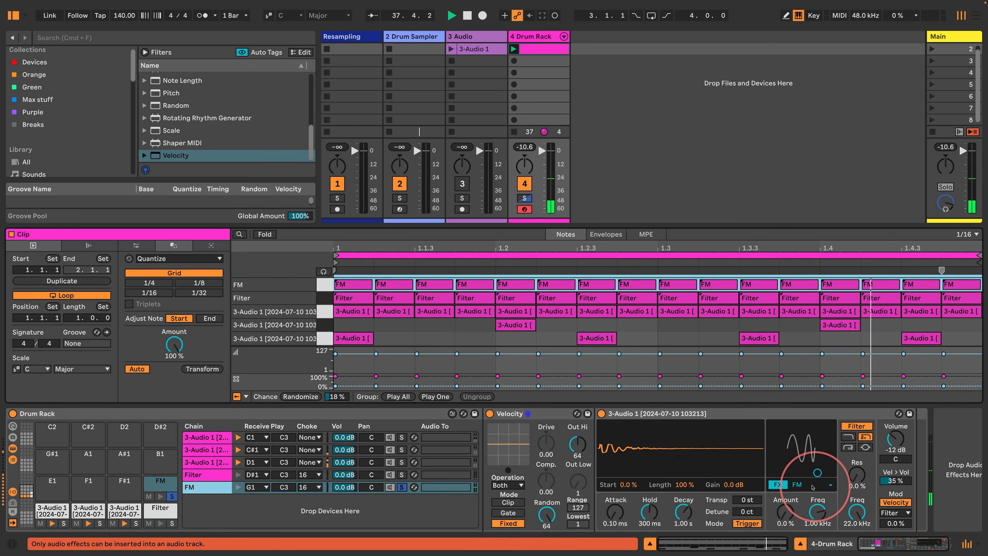
Route the FM sampler's velocity modulation to FX 2 at 50 %, with FM Freq 223 Hz and Amount 100 %.
{"action": "left_click", "coordinate": [895, 513]}
{"action": "left_click", "coordinate": [889, 504]}
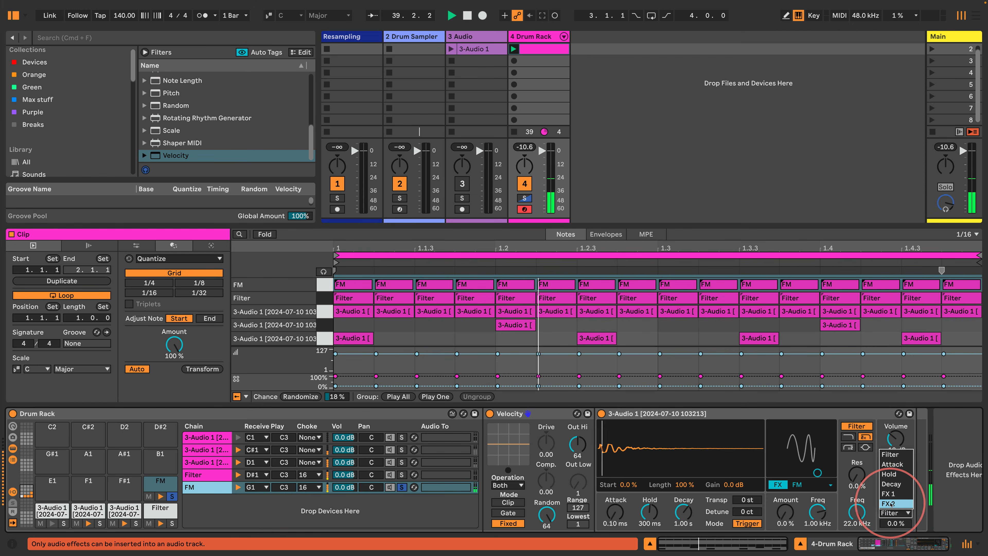
{"action": "left_click_drag", "start_coordinate": [818, 512], "coordinate": [817, 533]}
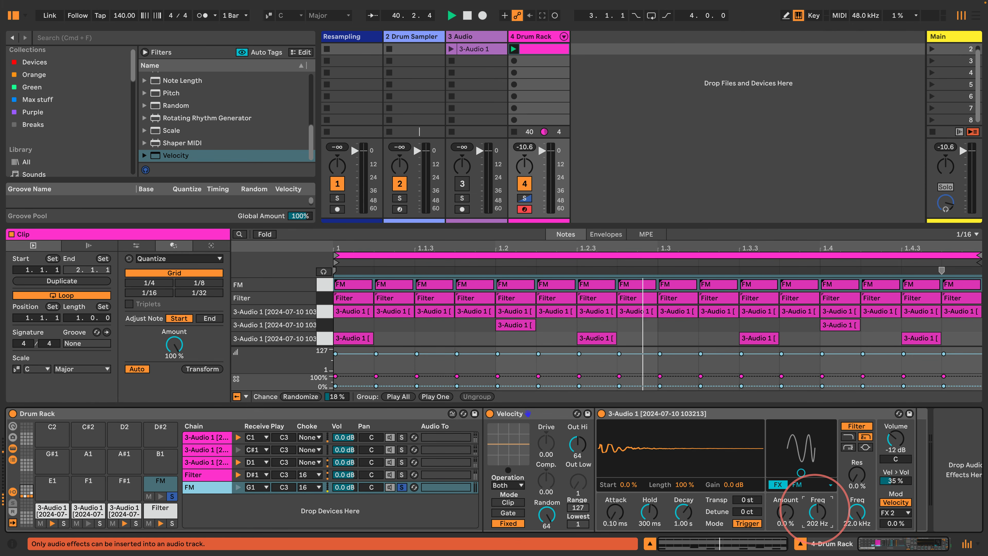
{"action": "left_click", "coordinate": [895, 523]}
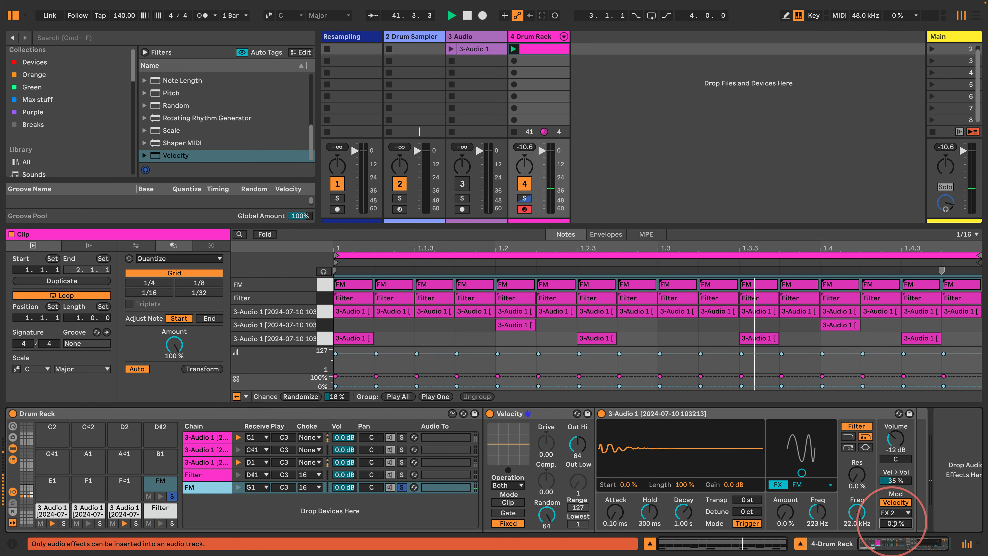
{"action": "type", "text": "50"}
{"action": "key", "text": "Return"}
{"action": "left_click_drag", "start_coordinate": [786, 512], "coordinate": [785, 487]}
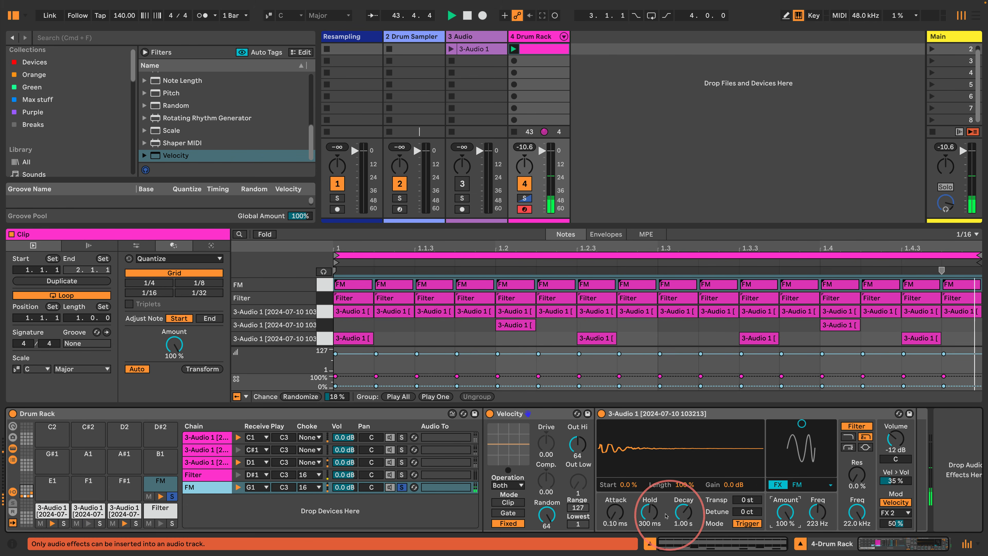
Set the FM sampler to Decay 60.0 s, Hold 1.00 ms, FM Freq 1.22 kHz, modulation 27 % and Vel > Vol 0.0 %, then unsolo its pad.
{"action": "left_click_drag", "start_coordinate": [649, 513], "coordinate": [675, 487]}
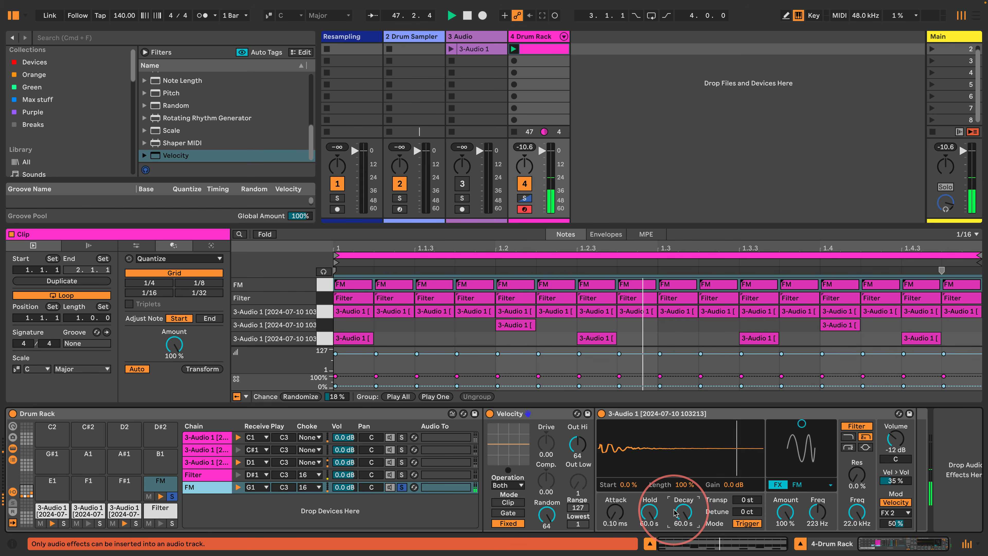
{"action": "left_click_drag", "start_coordinate": [649, 513], "coordinate": [648, 522]}
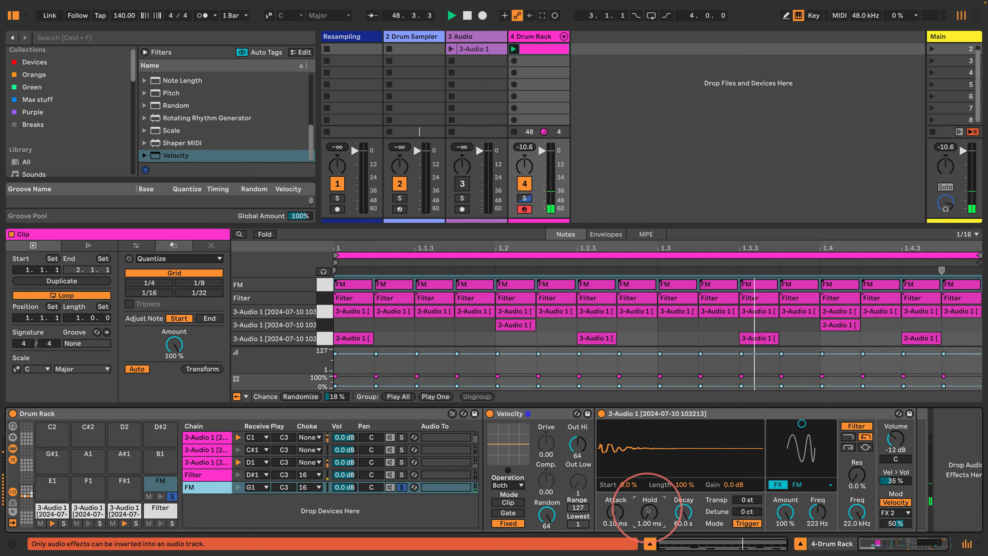
{"action": "left_click_drag", "start_coordinate": [817, 513], "coordinate": [817, 510]}
{"action": "left_click_drag", "start_coordinate": [896, 524], "coordinate": [898, 526]}
{"action": "left_click_drag", "start_coordinate": [895, 480], "coordinate": [895, 498]}
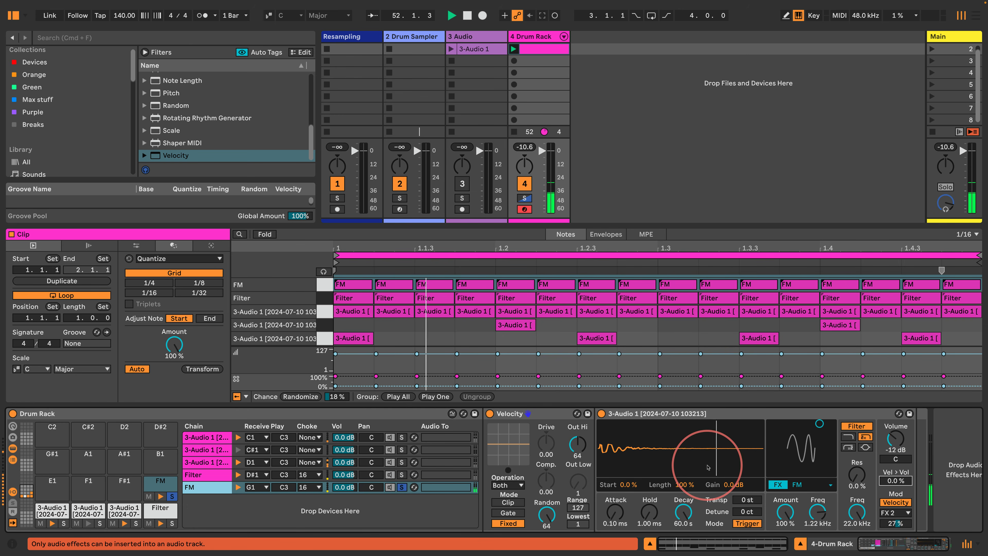
{"action": "left_click", "coordinate": [171, 496]}
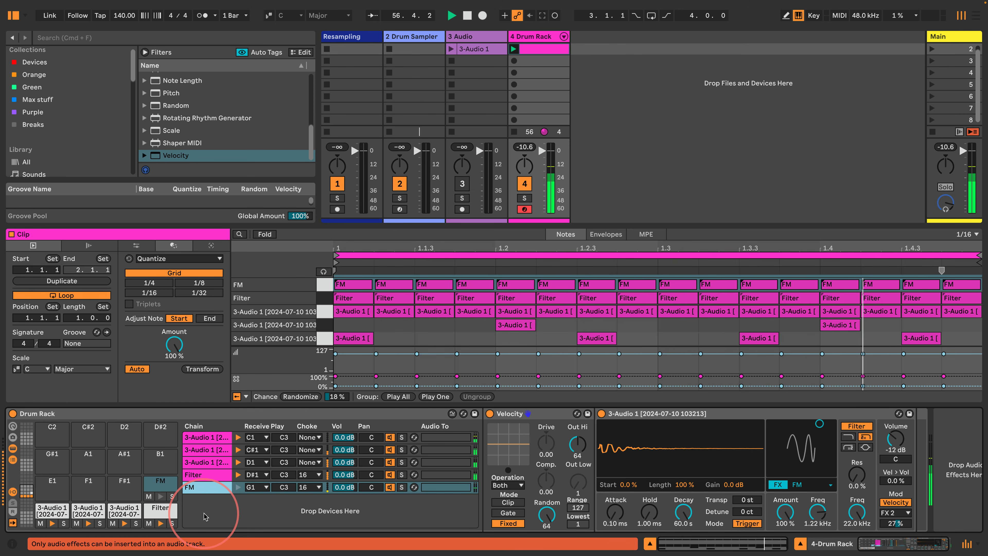
Load the 3-Audio 1 clip onto pad F#1, renamed Strethc, with the Velocity MIDI effect in front of its sampler.
{"action": "left_click_drag", "start_coordinate": [469, 54], "coordinate": [121, 487]}
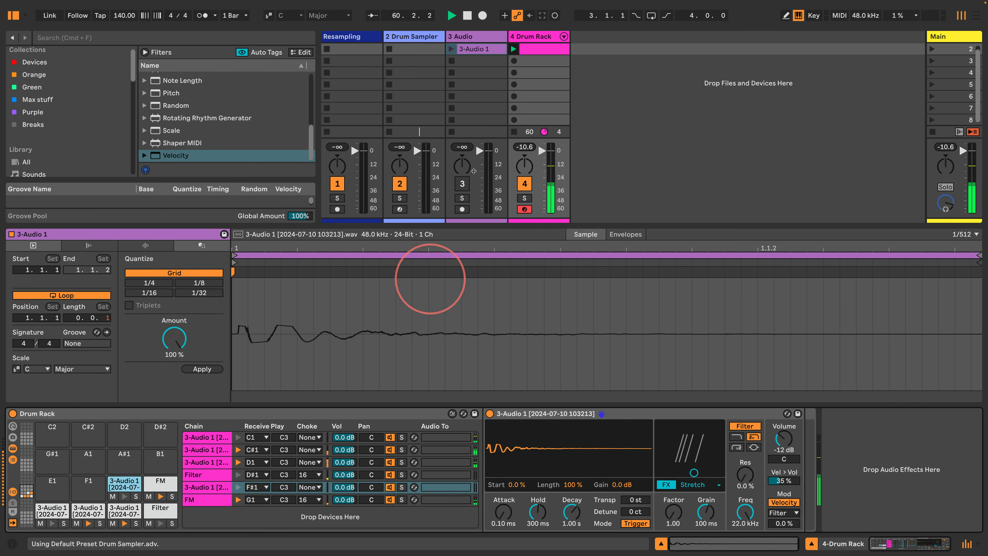
{"action": "left_click", "coordinate": [539, 49]}
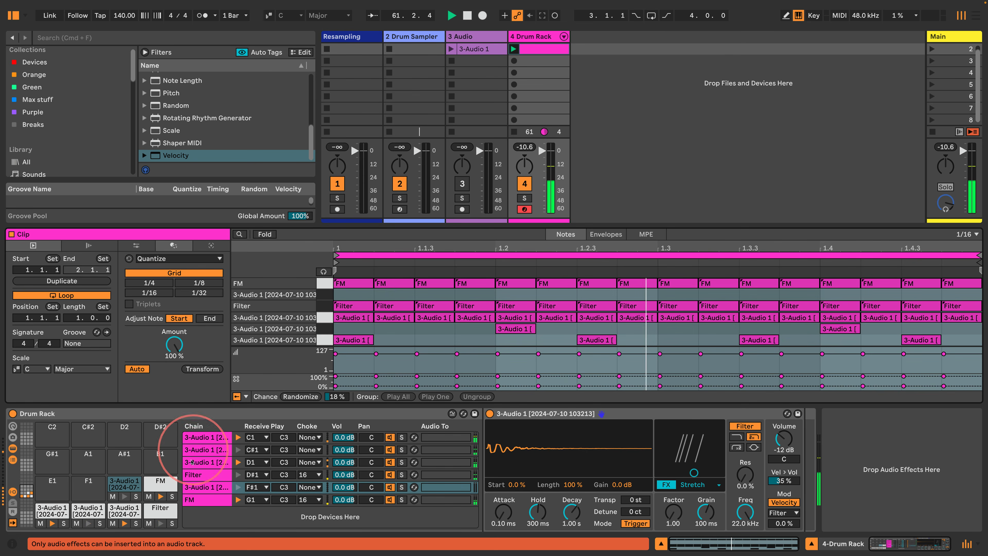
{"action": "left_click", "coordinate": [122, 485]}
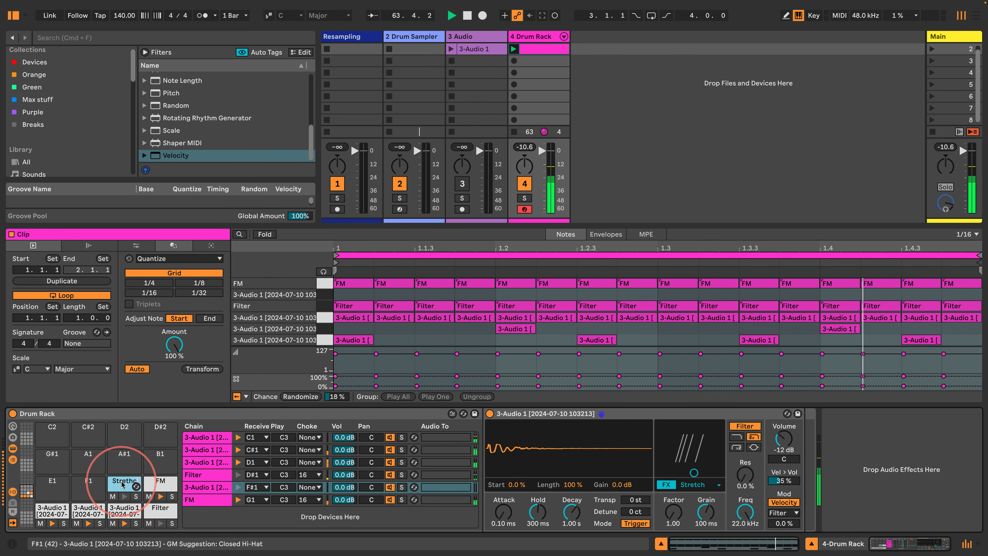
{"action": "left_click_drag", "start_coordinate": [121, 485], "coordinate": [487, 441]}
{"action": "scroll", "coordinate": [493, 455], "scroll_direction": "right", "scroll_amount": 1}
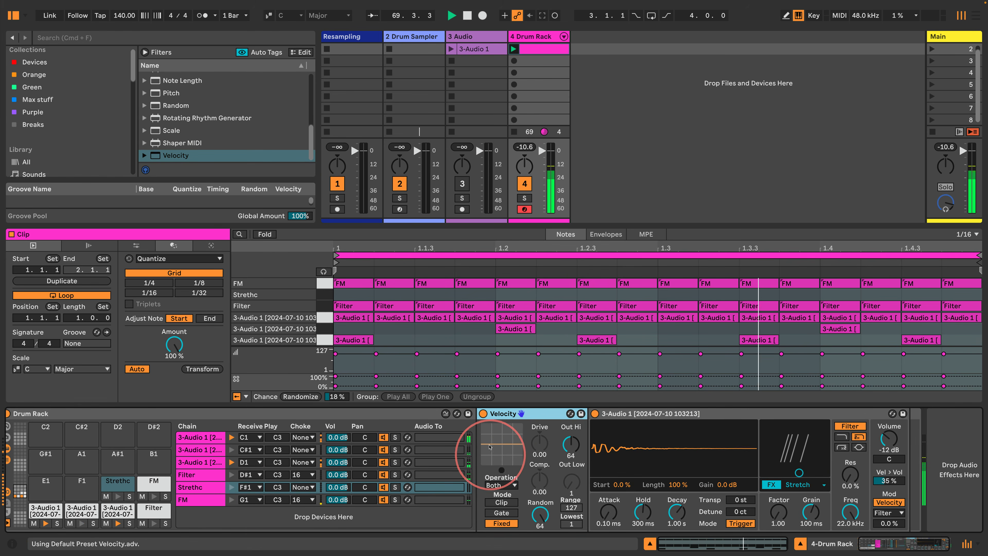
Copy the whole bar of sixteenth-note Filter hits to the Strethc row and solo the Strethc pad.
{"action": "left_click", "coordinate": [326, 306]}
{"action": "left_click_drag", "start_coordinate": [349, 306], "coordinate": [349, 297]}
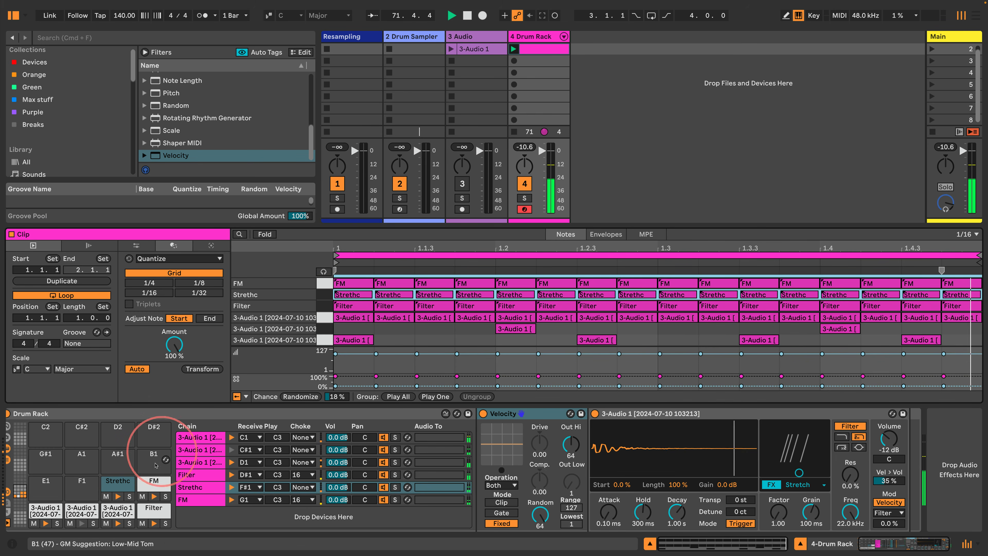
{"action": "left_click", "coordinate": [130, 496]}
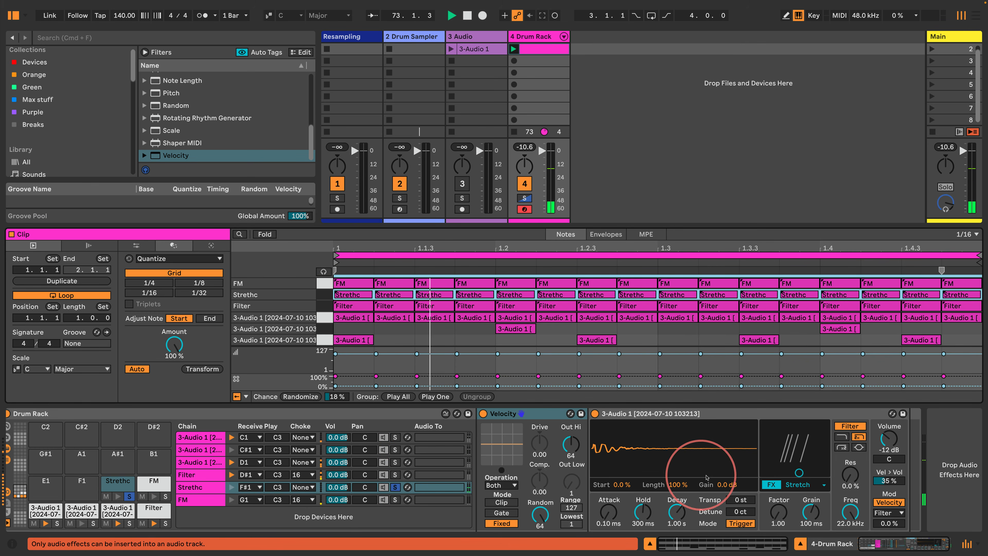
Set the Strethc sampler's Stretch Factor to 12.73, Grain to 17.6 ms and Volume to -1.1 dB.
{"action": "left_click_drag", "start_coordinate": [882, 547], "coordinate": [913, 543]}
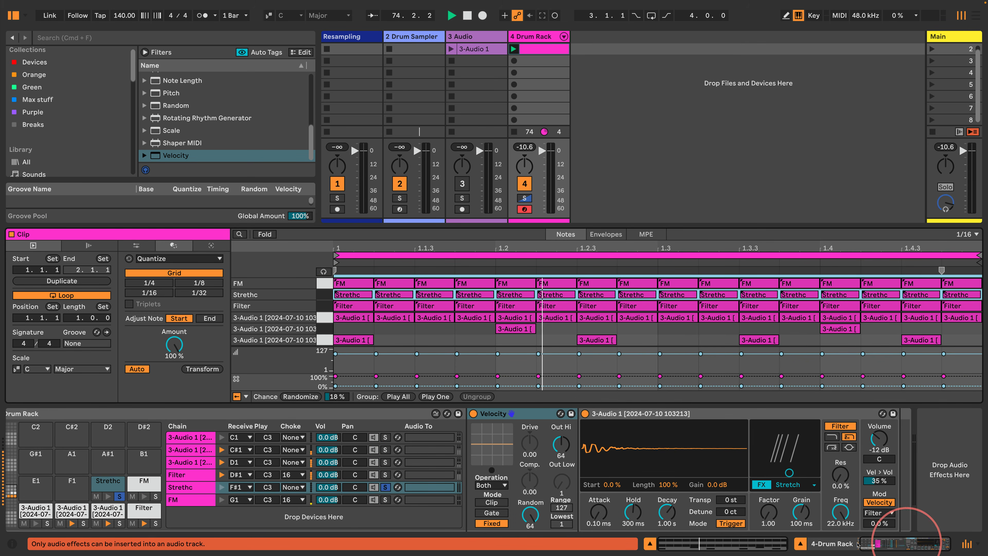
{"action": "left_click_drag", "start_coordinate": [770, 520], "coordinate": [770, 502]}
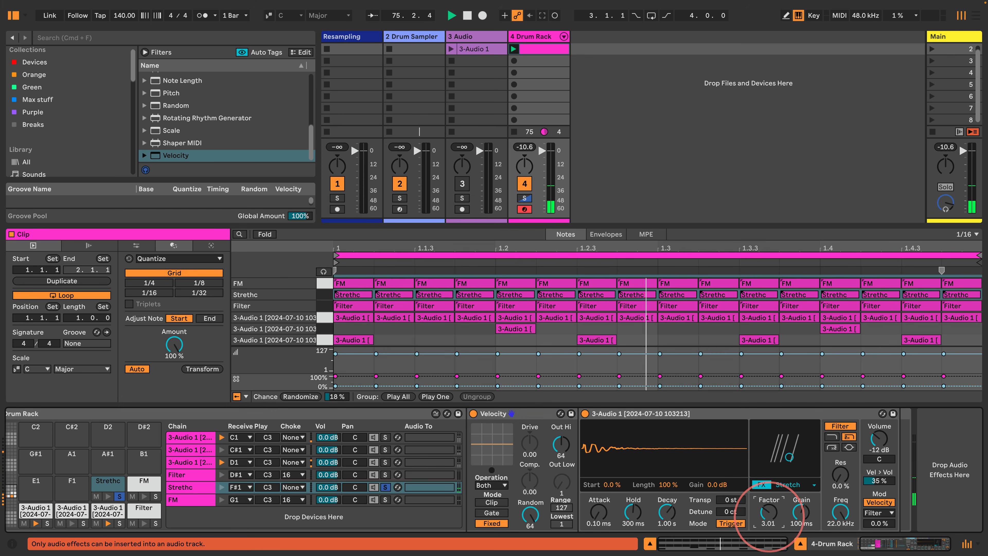
{"action": "left_click_drag", "start_coordinate": [876, 450], "coordinate": [877, 422]}
{"action": "mouse_move", "coordinate": [770, 509]}
{"action": "left_mouse_down"}
{"action": "mouse_move", "coordinate": [769, 525]}
{"action": "mouse_move", "coordinate": [803, 533]}
{"action": "mouse_move", "coordinate": [804, 510]}
{"action": "mouse_move", "coordinate": [770, 515]}
{"action": "left_mouse_up"}
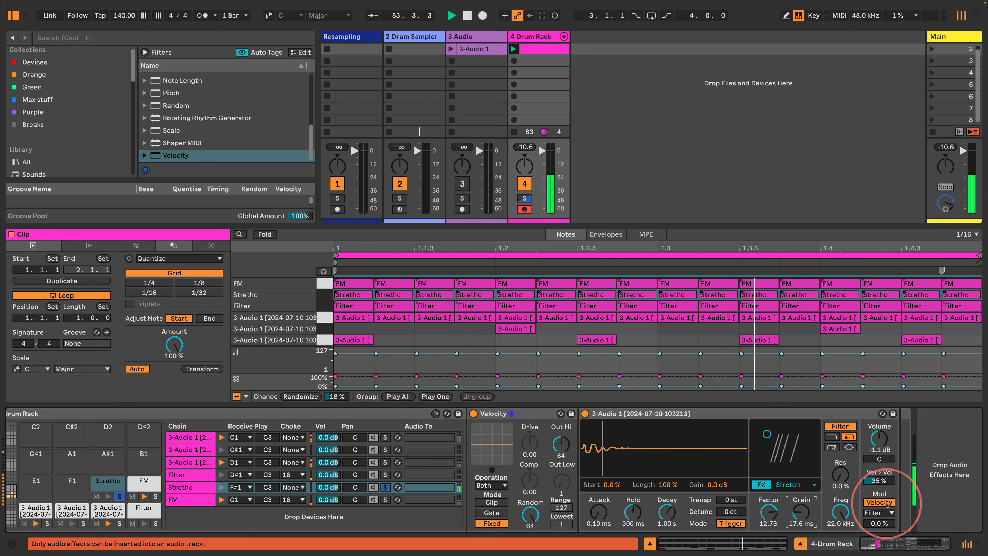
Route the Strethc sampler's velocity modulation to FX 2 at 15 % and shorten Grain to 7.25 ms, auditioning it in playback.
{"action": "left_click", "coordinate": [879, 513]}
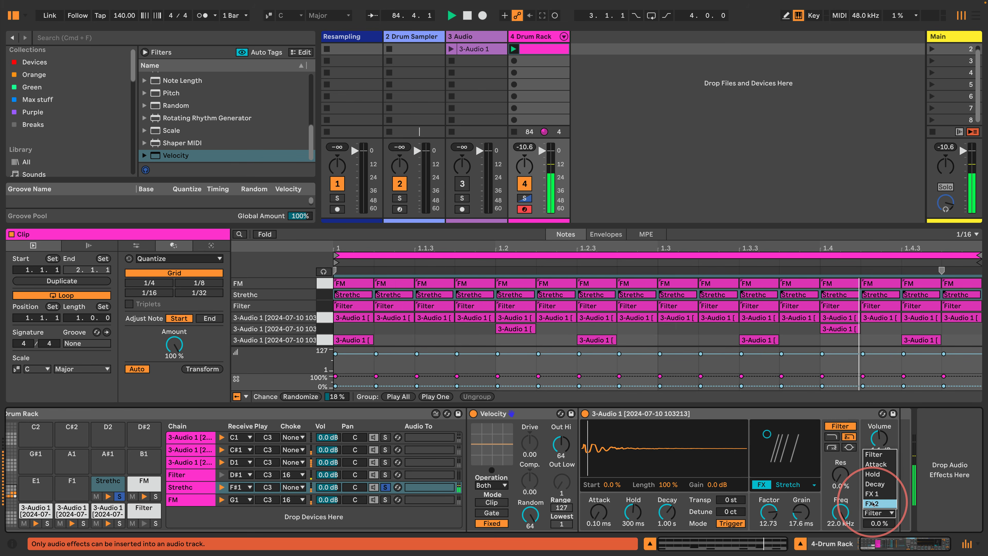
{"action": "left_click", "coordinate": [877, 506]}
{"action": "left_click_drag", "start_coordinate": [800, 522], "coordinate": [800, 537]}
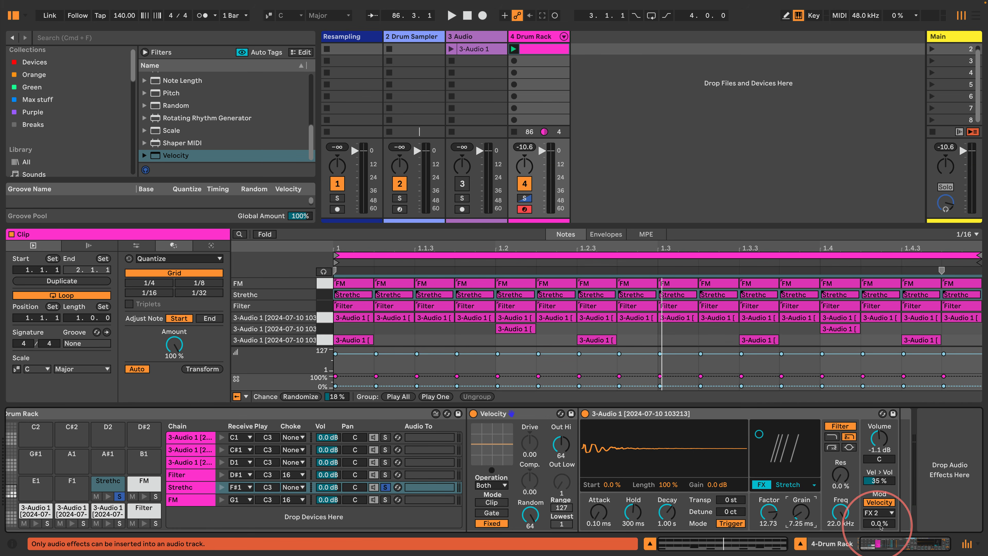
{"action": "left_click_drag", "start_coordinate": [881, 526], "coordinate": [881, 523]}
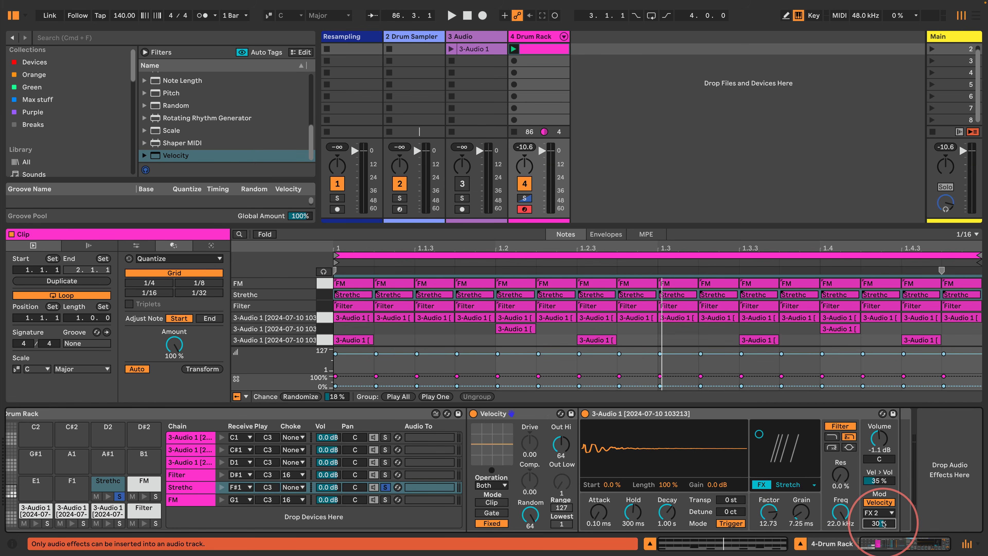
{"action": "key", "text": "space"}
{"action": "left_click_drag", "start_coordinate": [881, 523], "coordinate": [884, 526]}
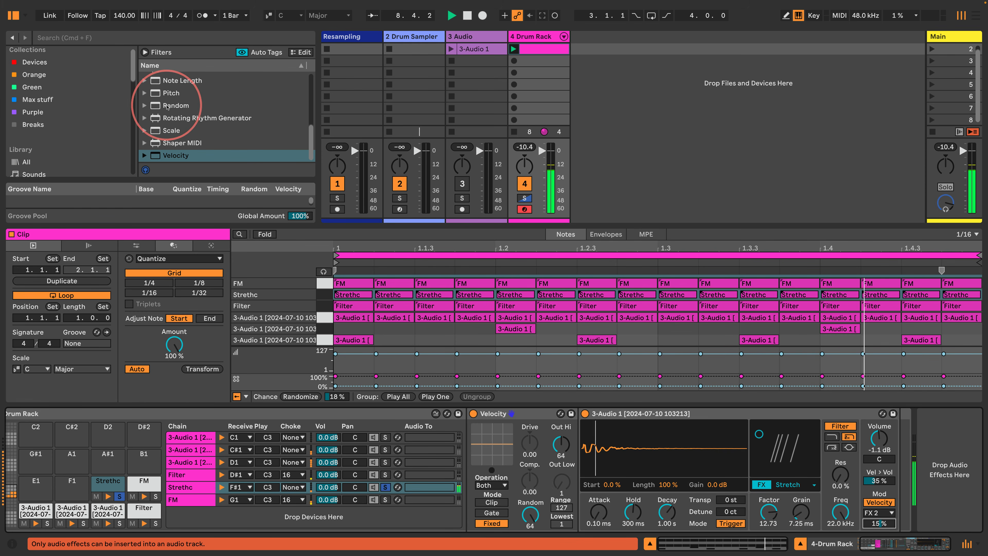
Insert the Random MIDI effect between Velocity and the Strethc sampler, with Chance at 100 %, and restart playback.
{"action": "left_click", "coordinate": [627, 413]}
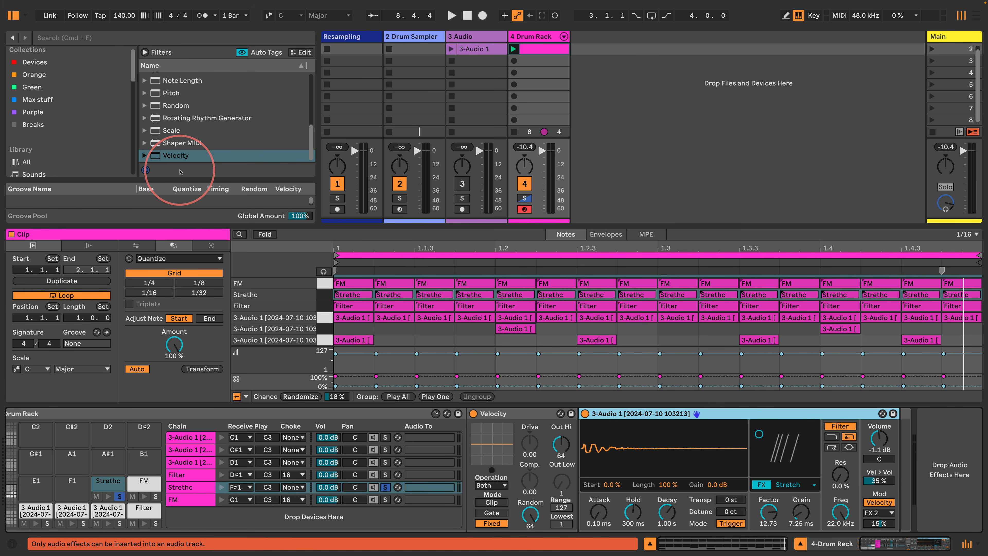
{"action": "left_click_drag", "start_coordinate": [156, 106], "coordinate": [599, 401]}
{"action": "key", "text": "space"}
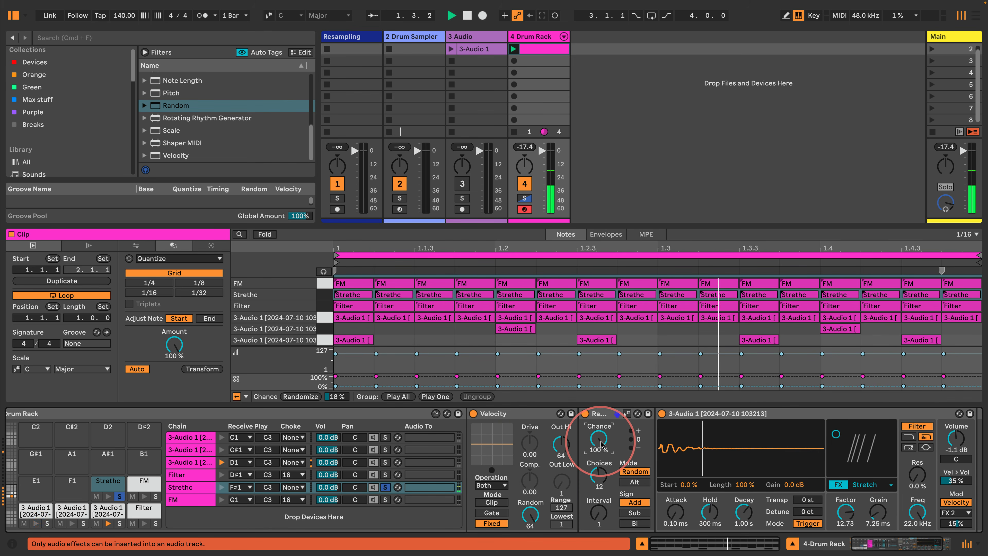
{"action": "scroll", "coordinate": [646, 454], "scroll_direction": "right", "scroll_amount": 3}
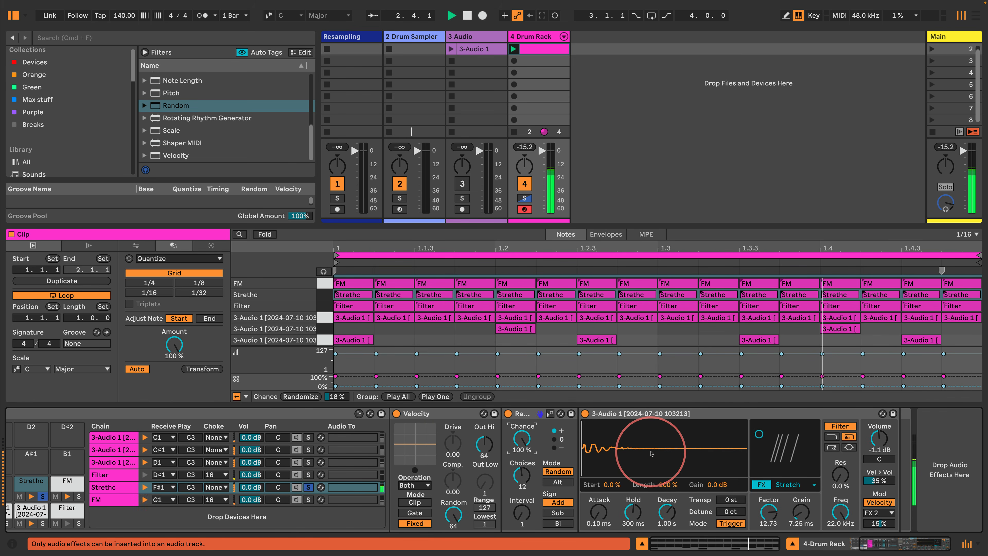
Unsolo the Strethc pad and set its sampler's filter to high-pass at 100 Hz.
{"action": "scroll", "coordinate": [648, 451], "scroll_direction": "left", "scroll_amount": 4}
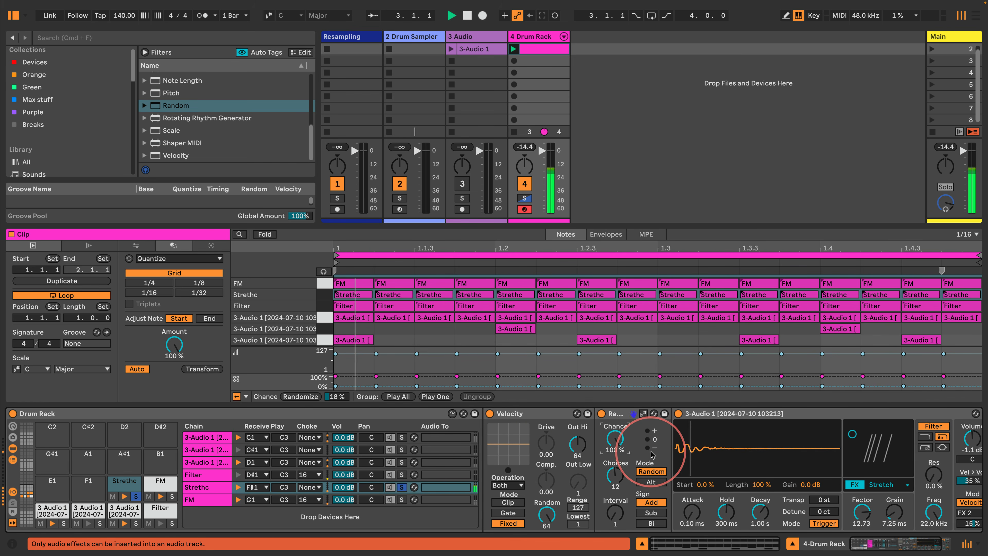
{"action": "left_click", "coordinate": [135, 496]}
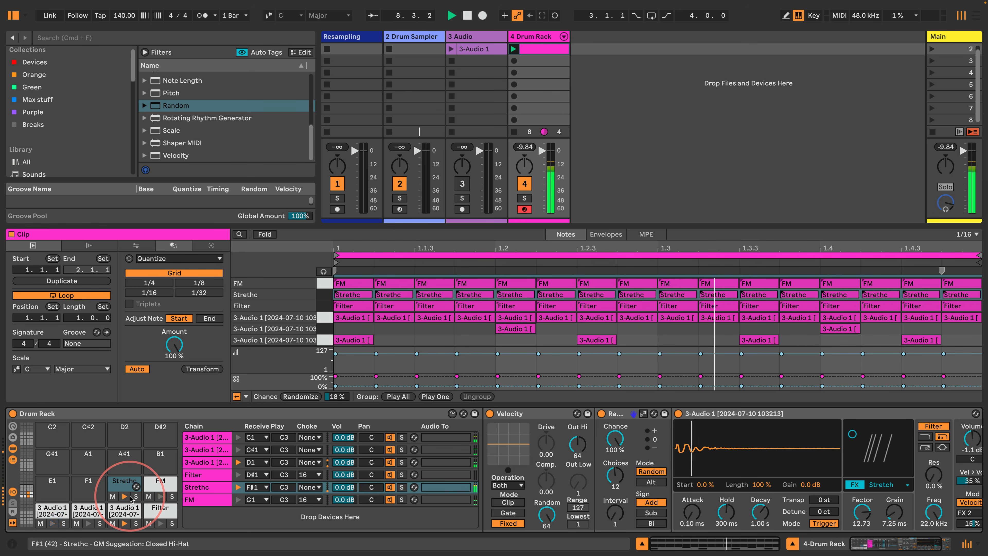
{"action": "left_click_drag", "start_coordinate": [131, 500], "coordinate": [834, 451]}
{"action": "left_click", "coordinate": [834, 449]}
{"action": "left_click_drag", "start_coordinate": [839, 512], "coordinate": [841, 513]}
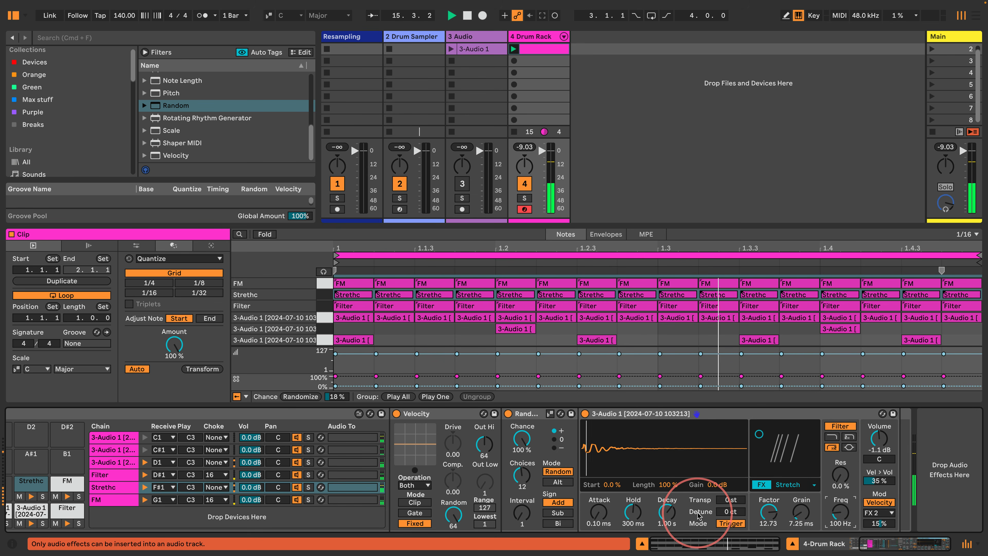
Assign the Strethc chain to choke group 16 and stop playback.
{"action": "scroll", "coordinate": [630, 475], "scroll_direction": "left", "scroll_amount": 5}
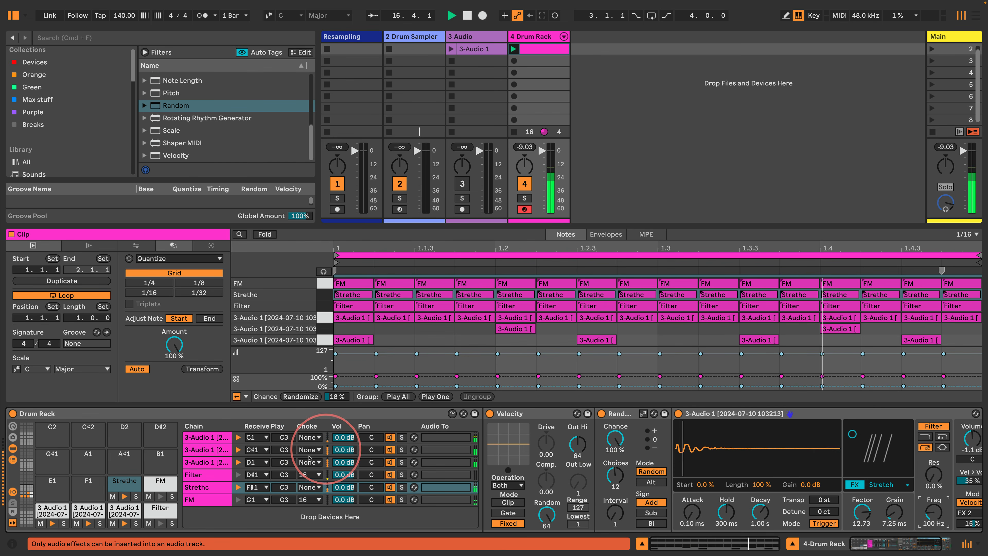
{"action": "left_click", "coordinate": [310, 486]}
{"action": "left_click", "coordinate": [312, 482]}
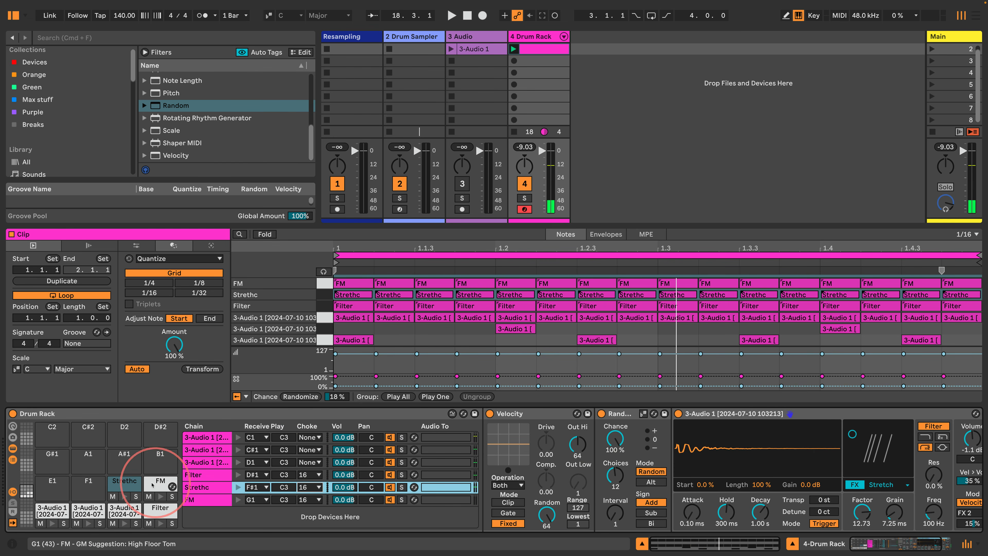
Fold the Drum Rack, hide the clip editor and insert the Drum Buss audio effect after the rack.
{"action": "left_click_drag", "start_coordinate": [130, 483], "coordinate": [755, 540]}
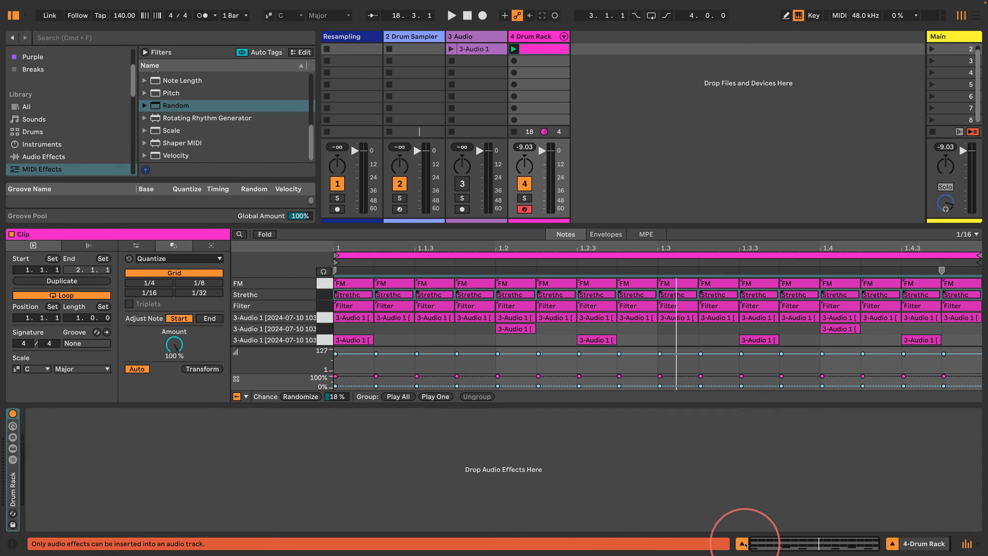
{"action": "left_click", "coordinate": [744, 544]}
{"action": "left_click", "coordinate": [34, 156]}
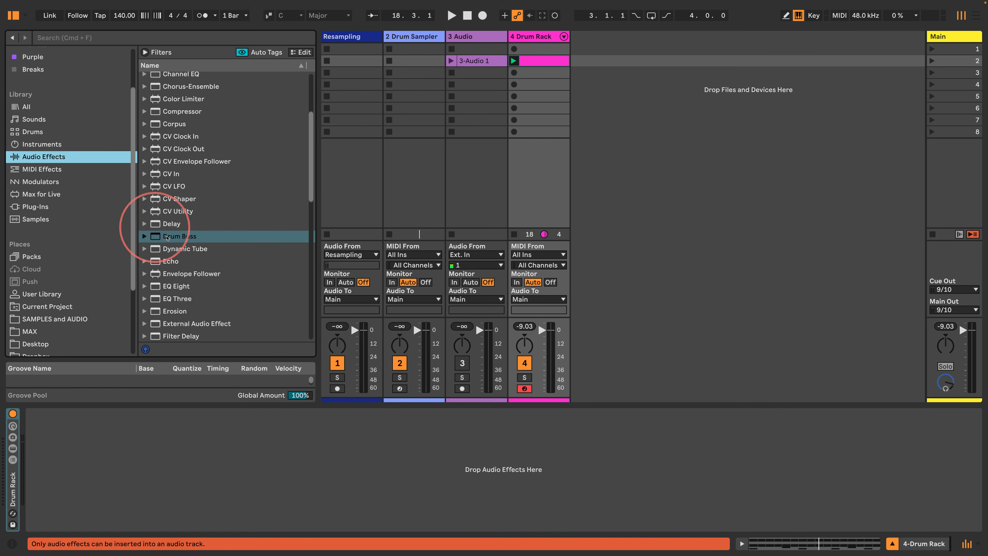
{"action": "left_click_drag", "start_coordinate": [158, 233], "coordinate": [81, 421]}
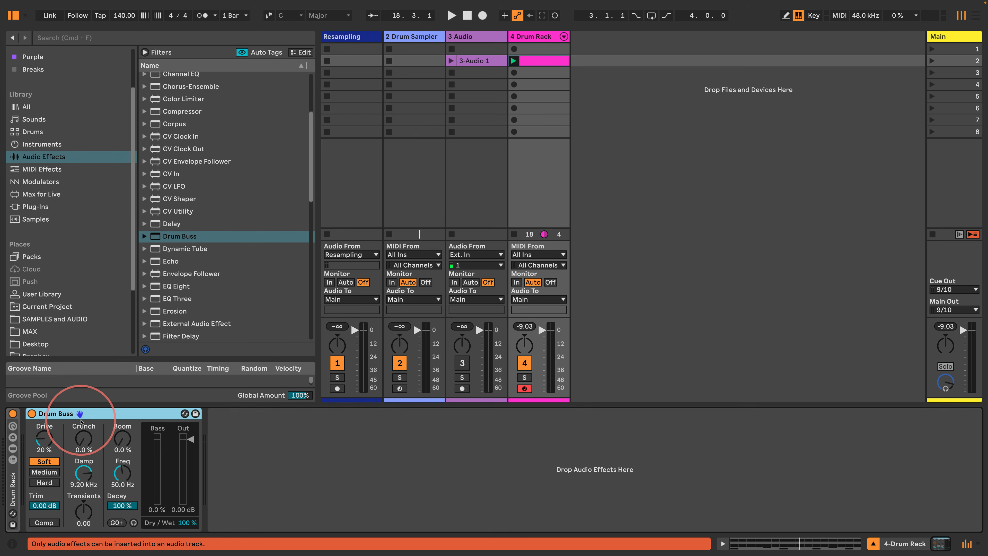
Group Drum Buss into an Audio Effect Rack with its chain list shown, and set Drive to 0.0 % and Transients to 1.00.
{"action": "key", "text": "super+g"}
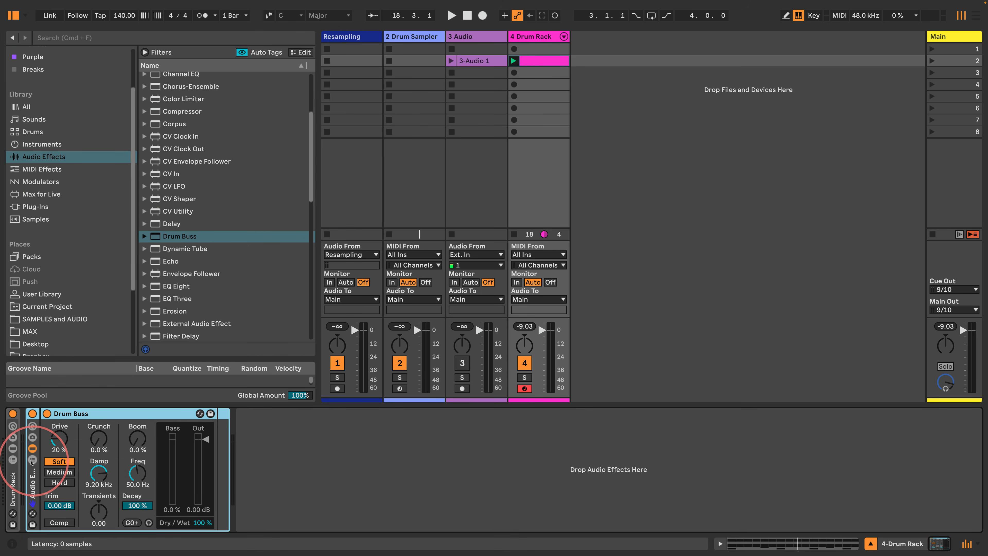
{"action": "left_click", "coordinate": [33, 459]}
{"action": "left_click_drag", "start_coordinate": [218, 439], "coordinate": [219, 457]}
{"action": "left_click_drag", "start_coordinate": [257, 513], "coordinate": [257, 498]}
Add the Multiband Dynamics preset OTT as a second parallel chain in the Audio Effect Rack and audition it.
{"action": "scroll", "coordinate": [209, 177], "scroll_direction": "down", "scroll_amount": 6}
{"action": "scroll", "coordinate": [209, 178], "scroll_direction": "down", "scroll_amount": 5}
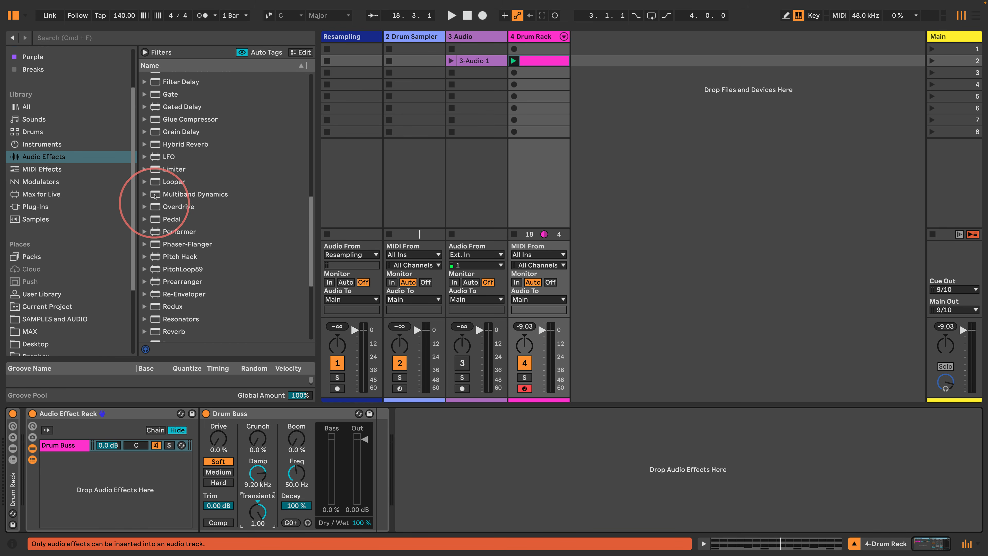
{"action": "left_click", "coordinate": [144, 193]}
{"action": "scroll", "coordinate": [178, 273], "scroll_direction": "down", "scroll_amount": 3}
{"action": "left_click_drag", "start_coordinate": [183, 226], "coordinate": [72, 461]}
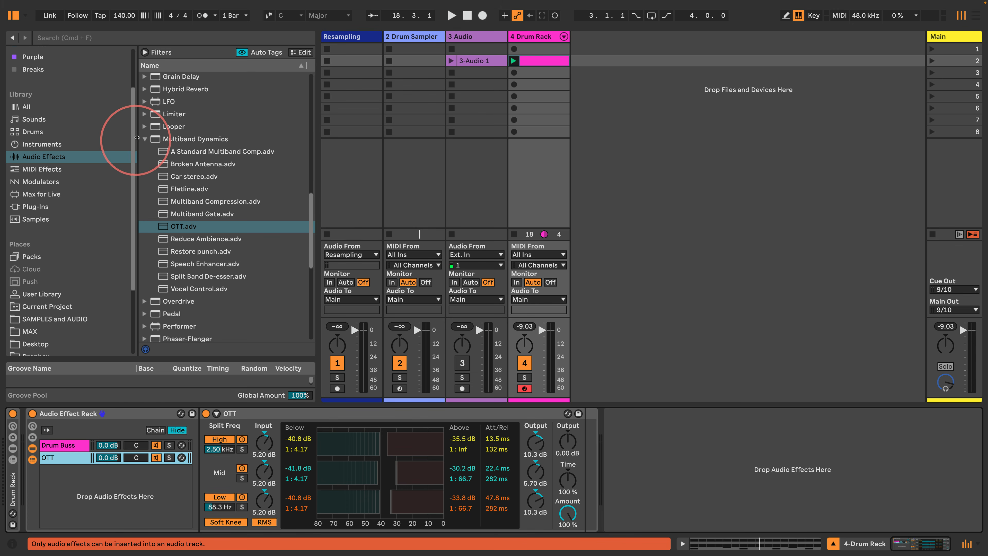
{"action": "left_click", "coordinate": [145, 139]}
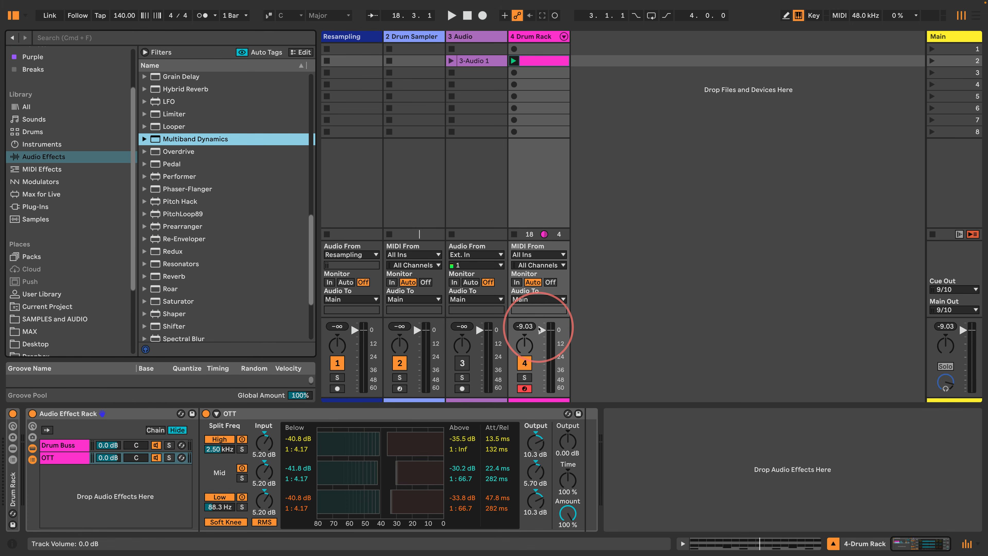
{"action": "key", "text": "space"}
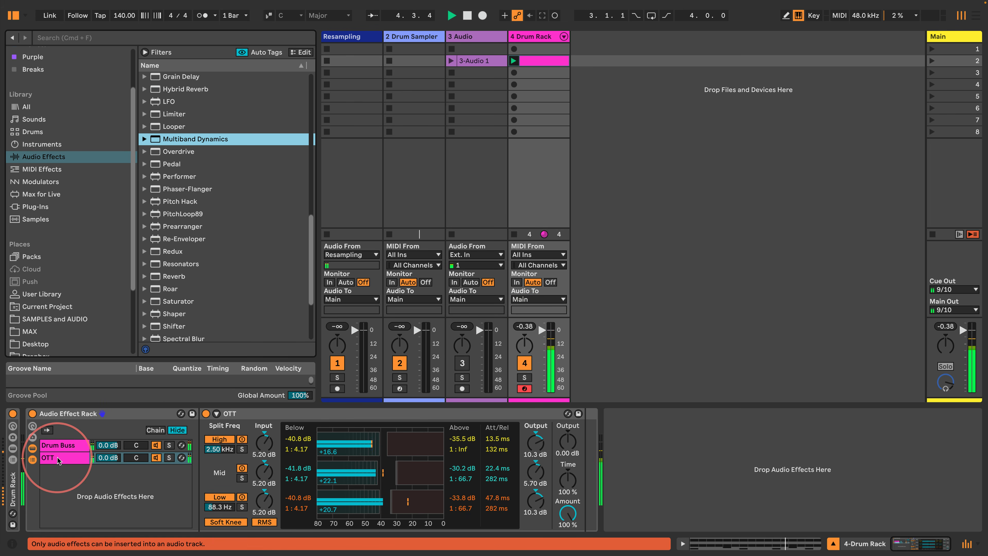
Insert a Glue Compressor after the Audio Effect Rack with Threshold at -11.7 dB and Makeup at 4.92 dB, and restart playback.
{"action": "left_click", "coordinate": [61, 446]}
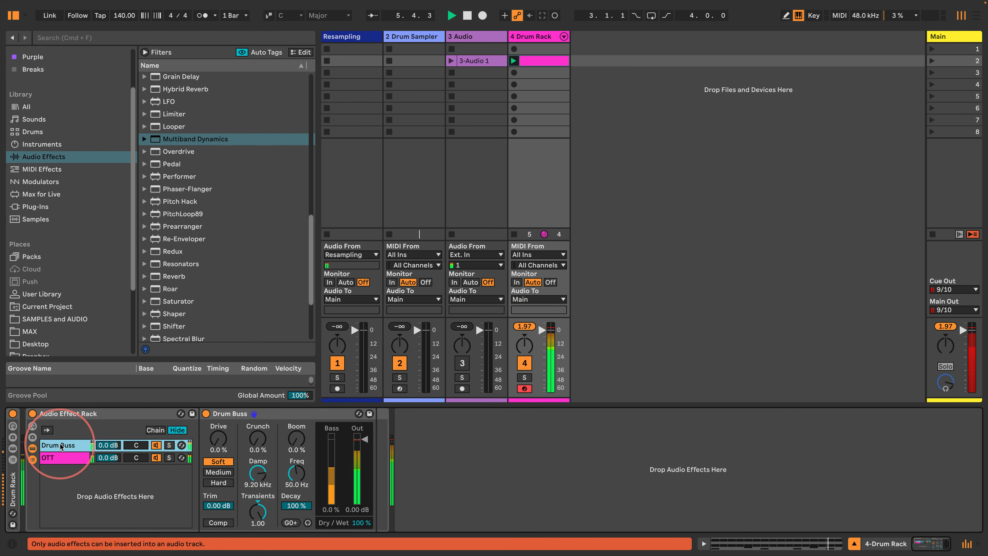
{"action": "scroll", "coordinate": [183, 244], "scroll_direction": "down", "scroll_amount": 4}
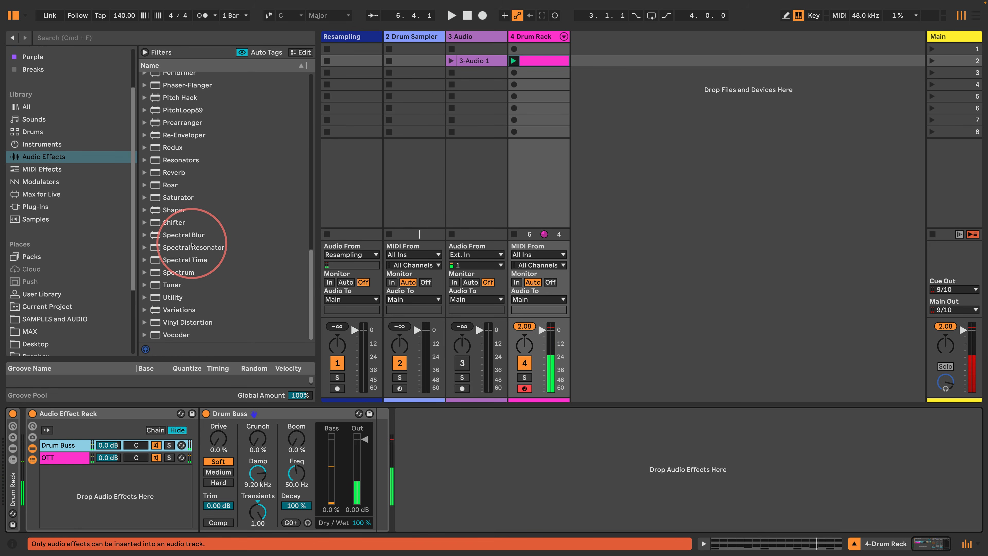
{"action": "scroll", "coordinate": [183, 244], "scroll_direction": "up", "scroll_amount": 5}
{"action": "left_click_drag", "start_coordinate": [187, 206], "coordinate": [431, 430]}
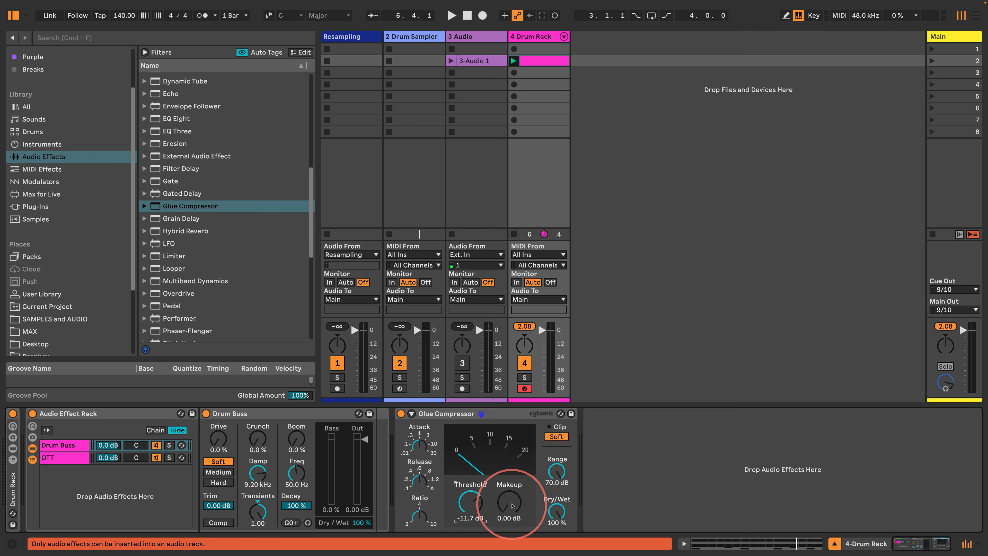
{"action": "left_click_drag", "start_coordinate": [509, 503], "coordinate": [509, 506]}
{"action": "key", "text": "space"}
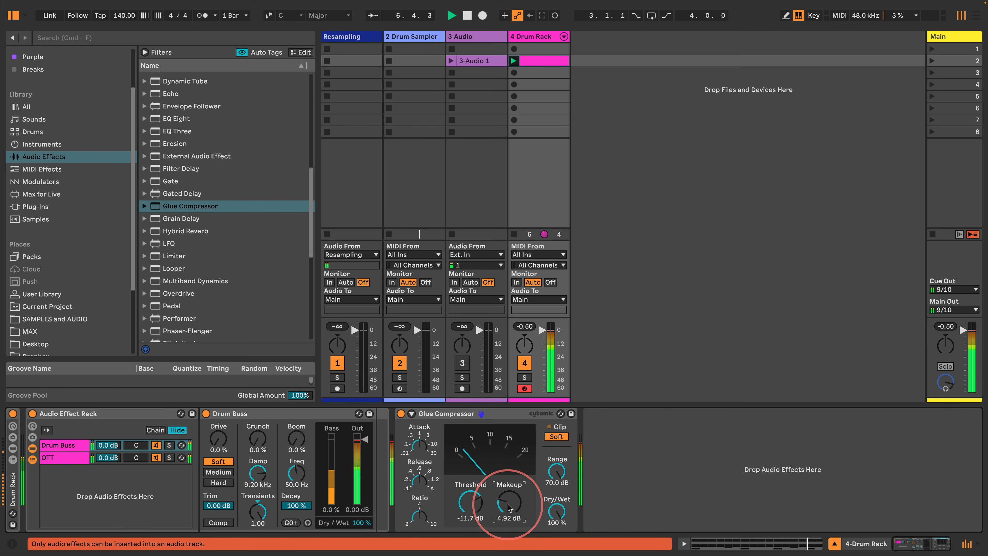
Insert Beat Repeat after the Glue Compressor and set its Chance to 15 %.
{"action": "scroll", "coordinate": [205, 230], "scroll_direction": "up", "scroll_amount": 10}
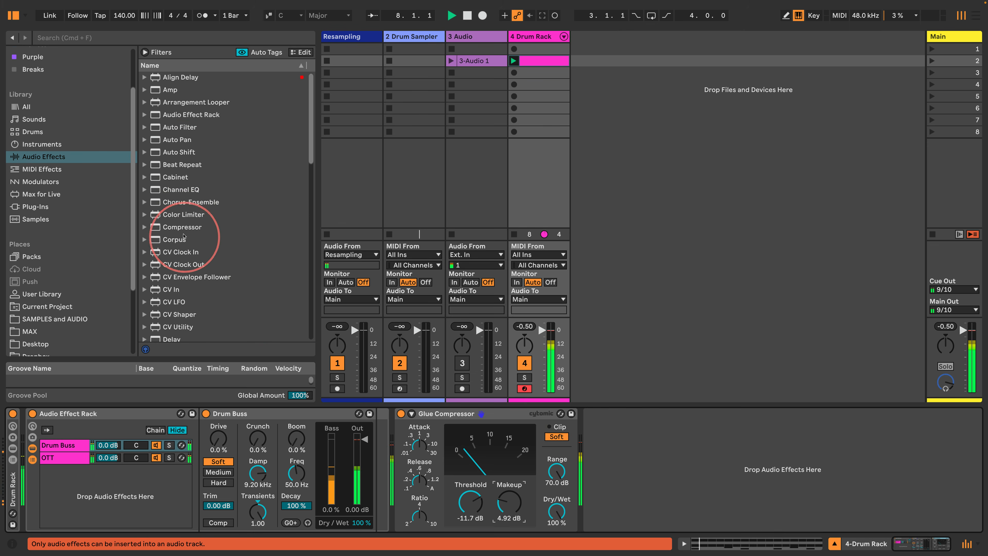
{"action": "left_click_drag", "start_coordinate": [146, 164], "coordinate": [621, 462]}
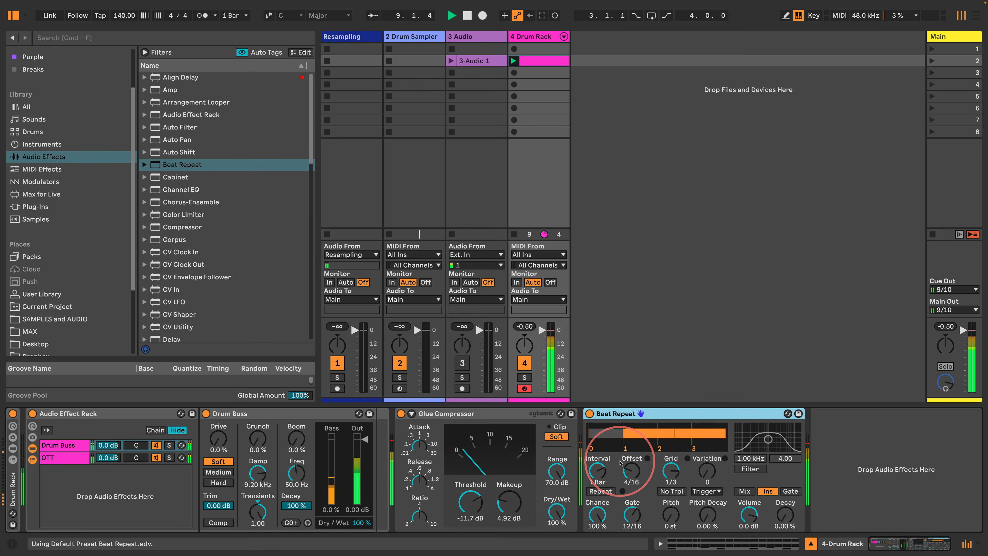
{"action": "left_click", "coordinate": [598, 514]}
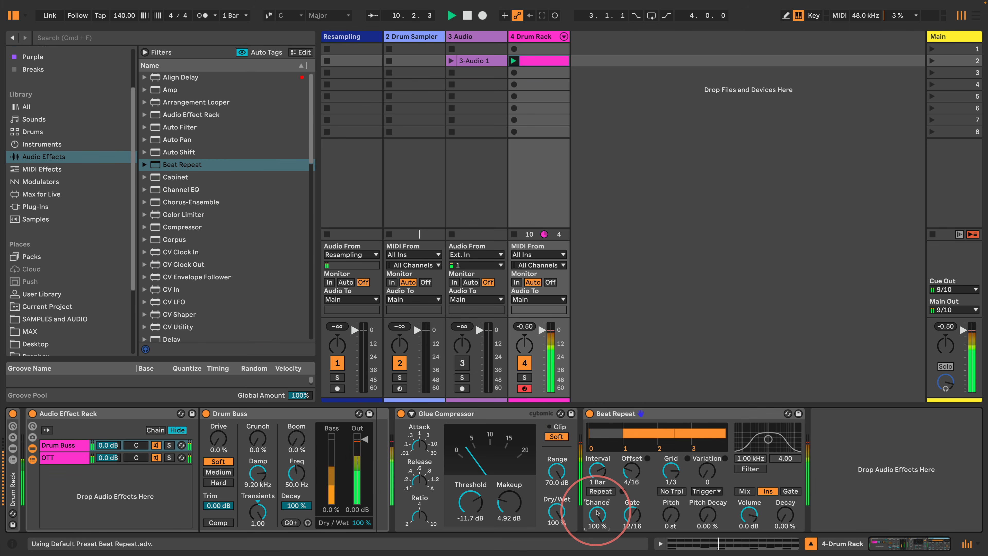
Duplicate Beat Repeat and set the copy's Grid to 1/8, Gate to 4/16 and Interval to 1/4.
{"action": "left_click", "coordinate": [621, 413]}
{"action": "key", "text": "super+d"}
{"action": "left_click_drag", "start_coordinate": [843, 471], "coordinate": [843, 481]}
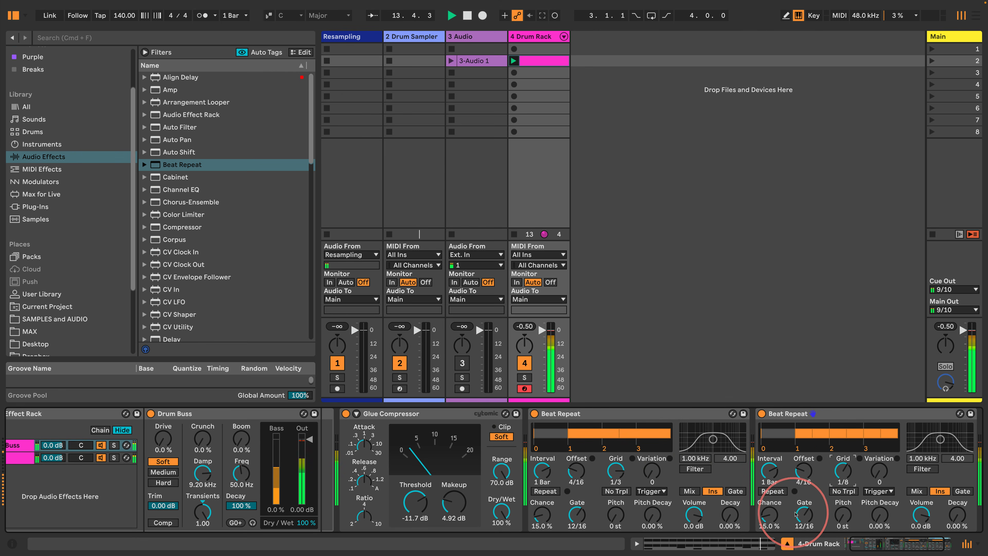
{"action": "left_click_drag", "start_coordinate": [794, 514], "coordinate": [794, 526]}
{"action": "left_click_drag", "start_coordinate": [769, 471], "coordinate": [775, 493]}
Copy the first Beat Repeat to the end of the device chain with Offset at 12/16, Grid at 1/16 and Gate at 4/16.
{"action": "scroll", "coordinate": [778, 447], "scroll_direction": "right", "scroll_amount": 2}
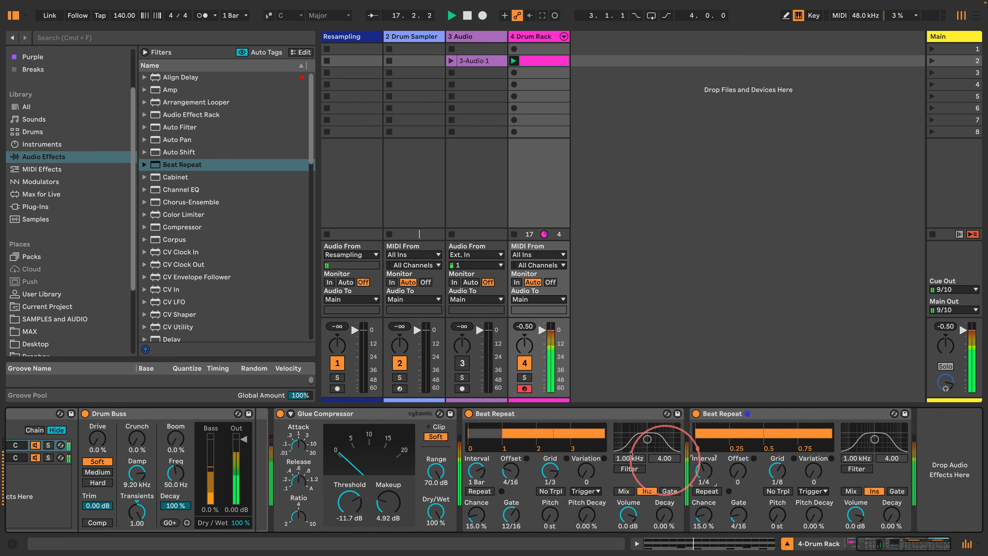
{"action": "left_click", "coordinate": [577, 413]}
{"action": "left_click_drag", "start_coordinate": [578, 419], "coordinate": [945, 463]}
{"action": "left_click_drag", "start_coordinate": [808, 480], "coordinate": [750, 455]}
{"action": "left_click_drag", "start_coordinate": [751, 513], "coordinate": [751, 526]}
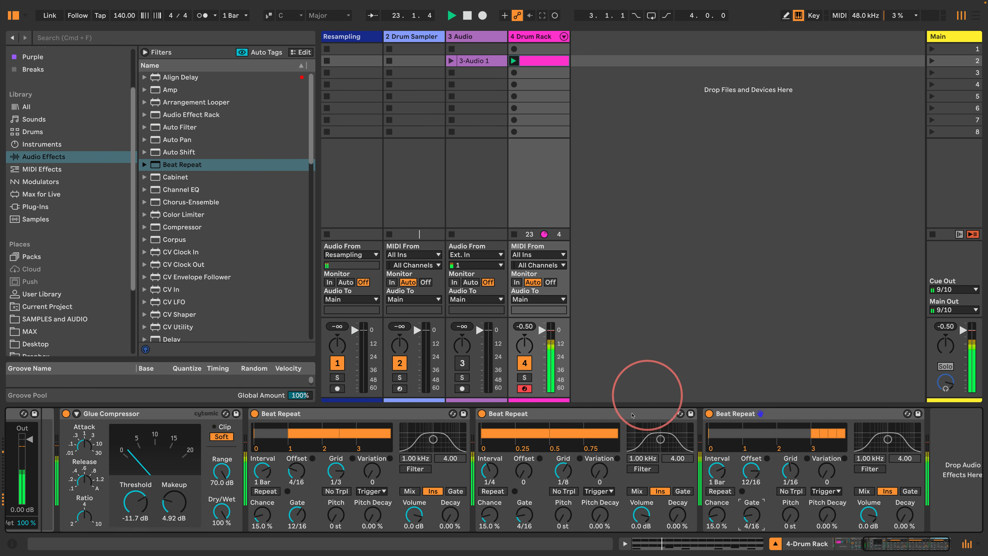
Unfold the Drum Rack and set the Strethc sampler's Stretch Factor to 17.38 and Grain to 5.67 ms during playback.
{"action": "scroll", "coordinate": [518, 464], "scroll_direction": "left", "scroll_amount": 10}
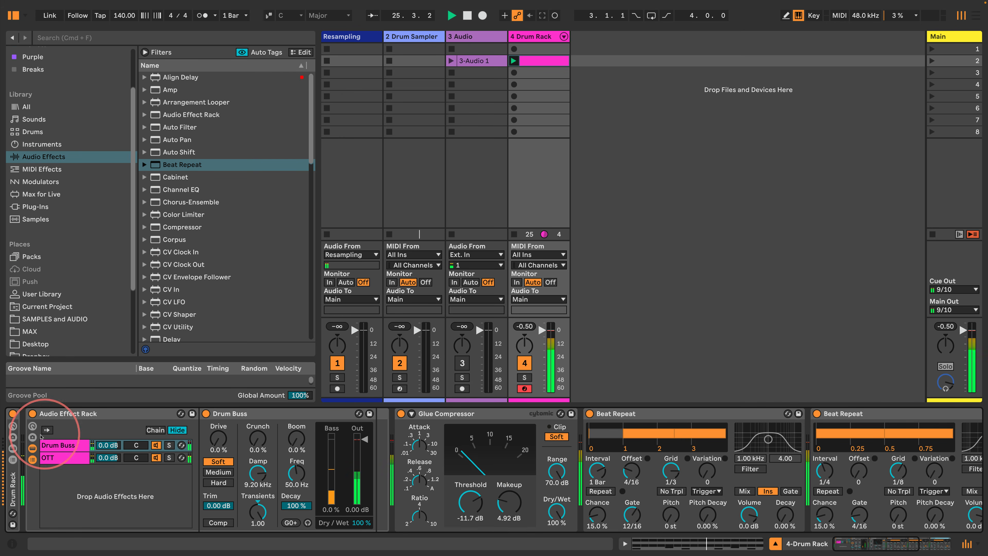
{"action": "double_click", "coordinate": [14, 481]}
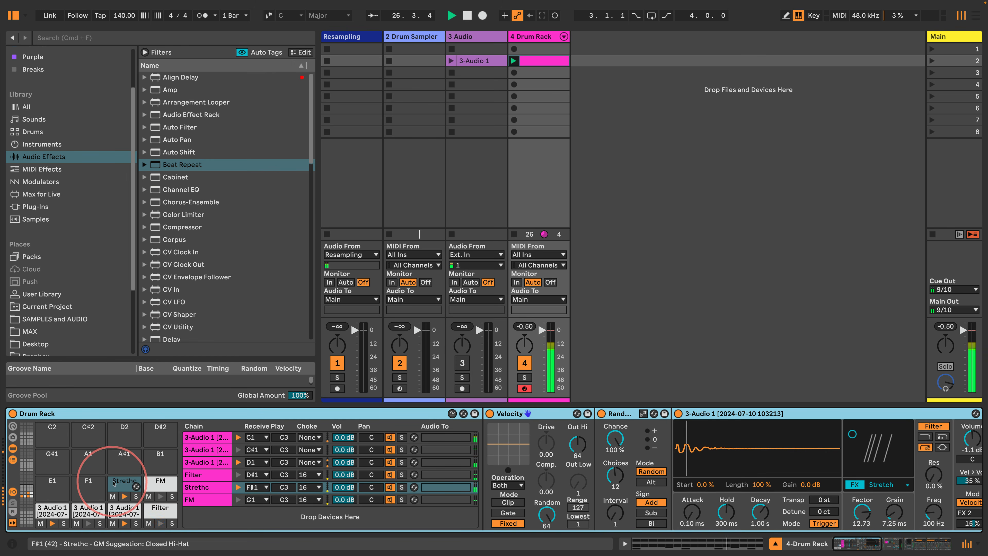
{"action": "scroll", "coordinate": [661, 499], "scroll_direction": "right", "scroll_amount": 5}
{"action": "scroll", "coordinate": [671, 500], "scroll_direction": "right", "scroll_amount": 3}
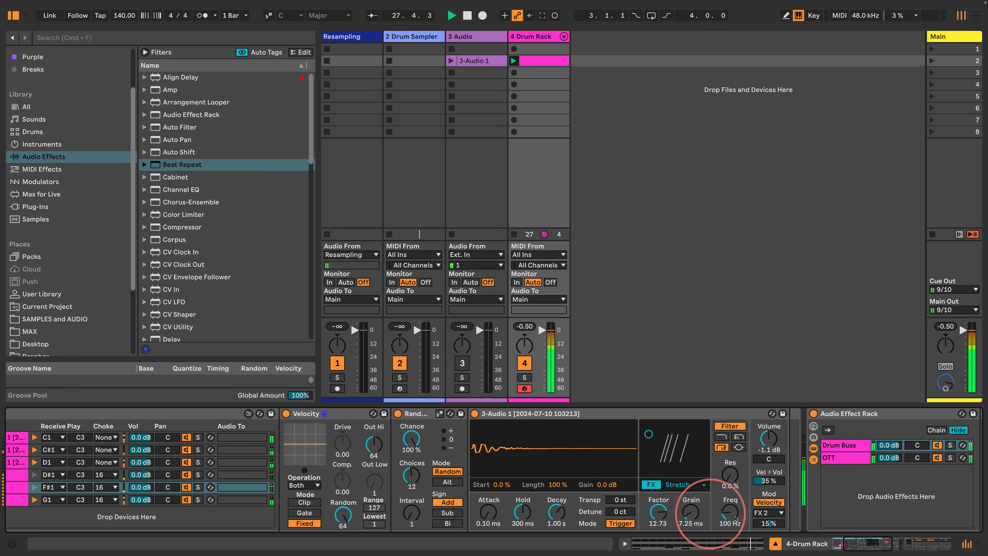
{"action": "left_click_drag", "start_coordinate": [658, 514], "coordinate": [657, 519]}
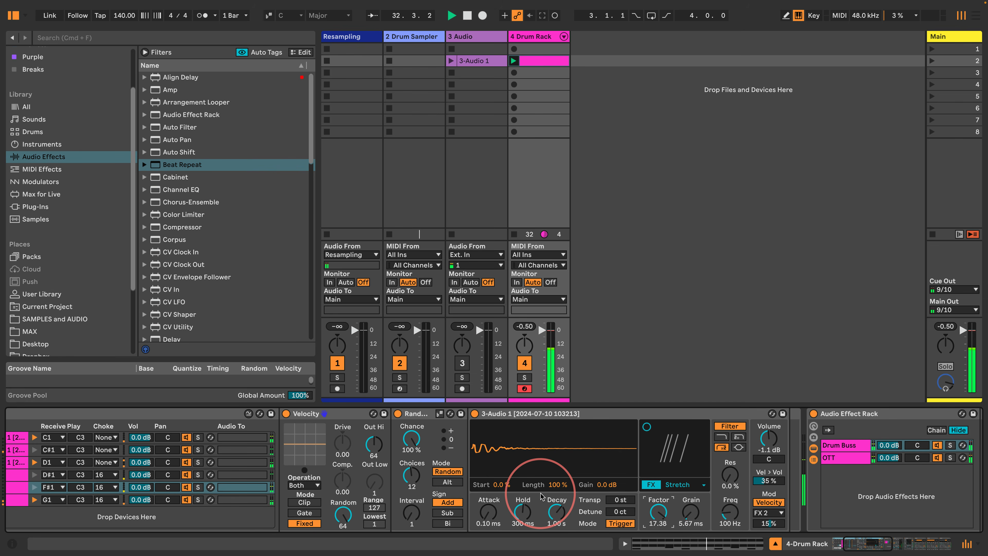
Solo the C1 pad, insert Drum Buss after its sampler with Drive at 0.0 % and Transients at 1.00, and restart playback.
{"action": "scroll", "coordinate": [540, 496], "scroll_direction": "left", "scroll_amount": 8}
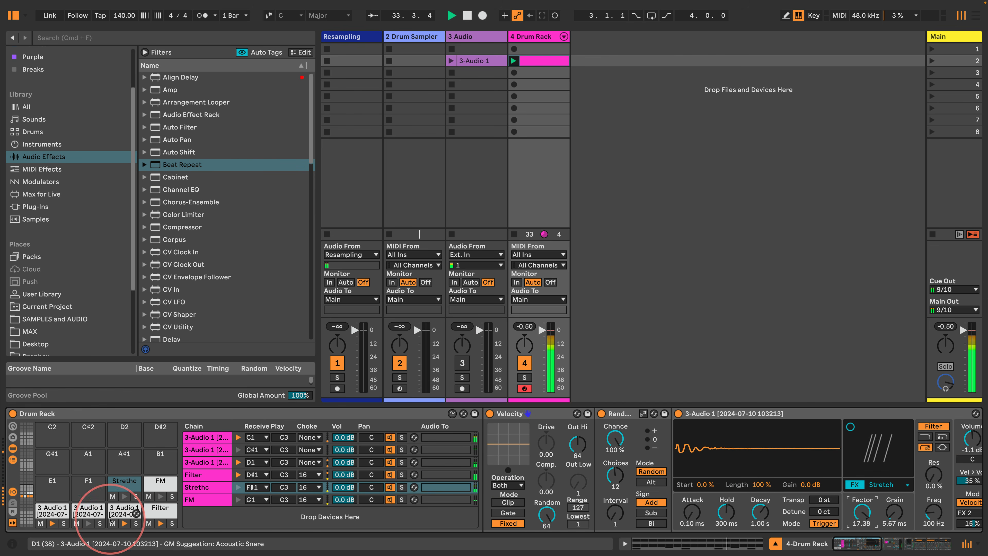
{"action": "left_click", "coordinate": [63, 523]}
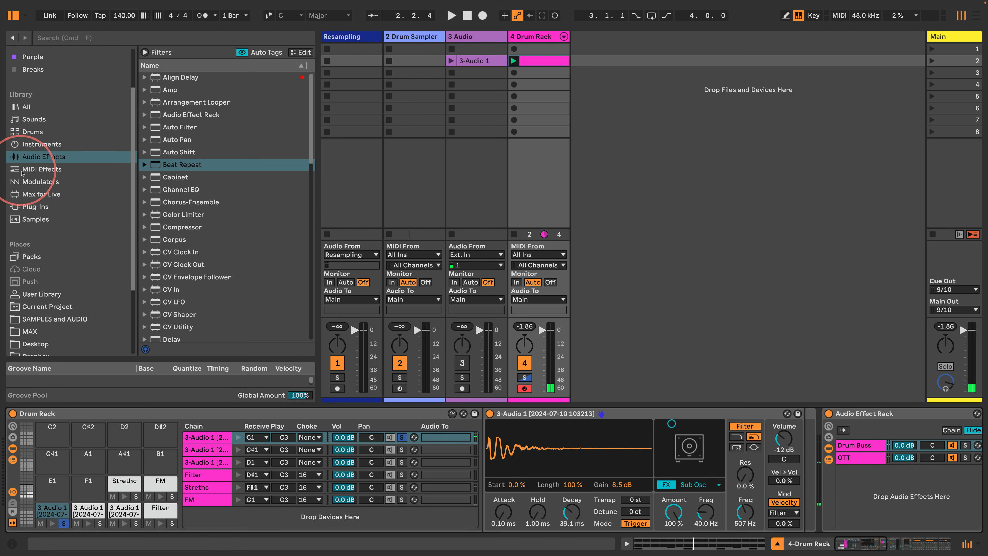
{"action": "scroll", "coordinate": [173, 205], "scroll_direction": "down", "scroll_amount": 5}
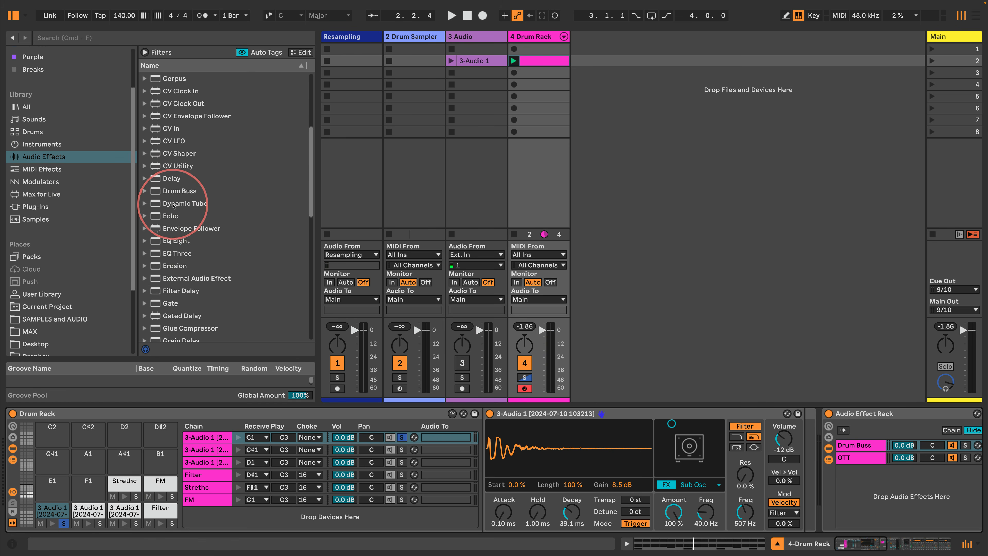
{"action": "left_click_drag", "start_coordinate": [174, 192], "coordinate": [798, 452]}
{"action": "key", "text": "space"}
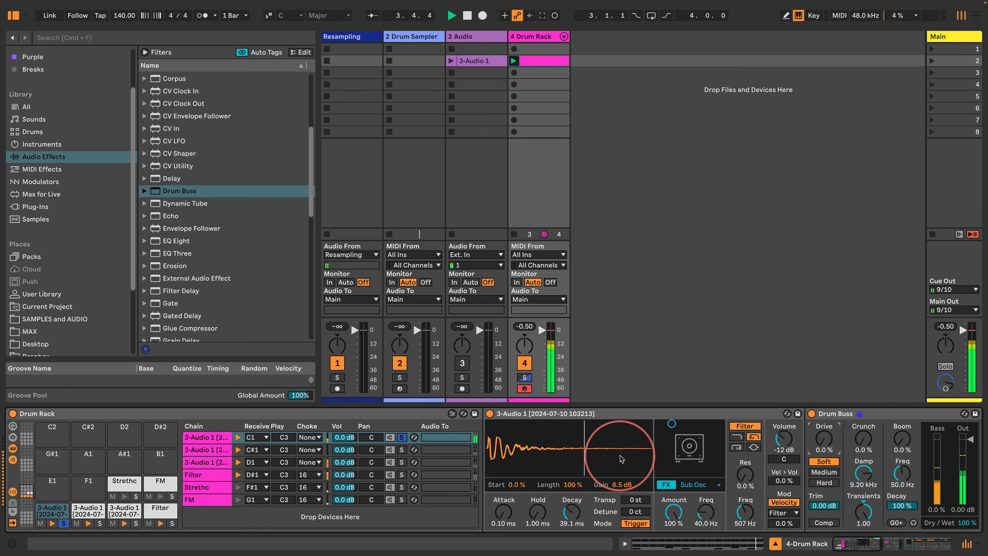
Stop playback and insert the Random MIDI effect before the C1 pad's sampler.
{"action": "scroll", "coordinate": [621, 458], "scroll_direction": "right", "scroll_amount": 5}
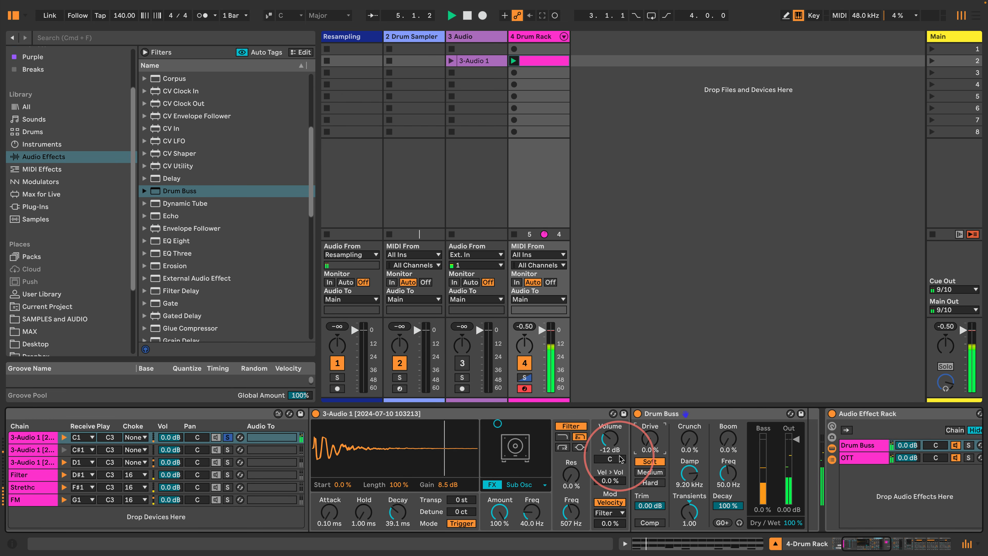
{"action": "scroll", "coordinate": [602, 461], "scroll_direction": "left", "scroll_amount": 3}
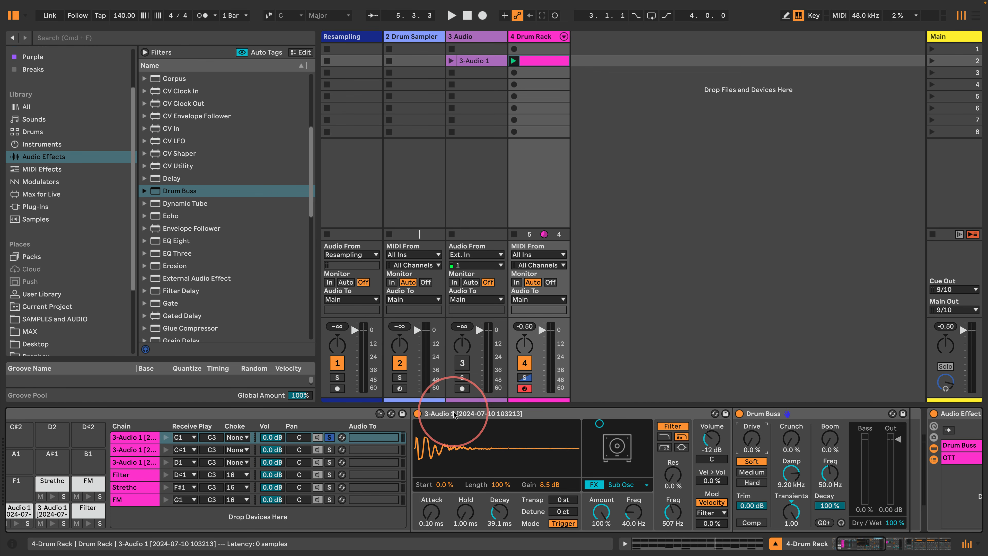
{"action": "left_click", "coordinate": [28, 169]}
{"action": "left_click_drag", "start_coordinate": [157, 239], "coordinate": [411, 428]}
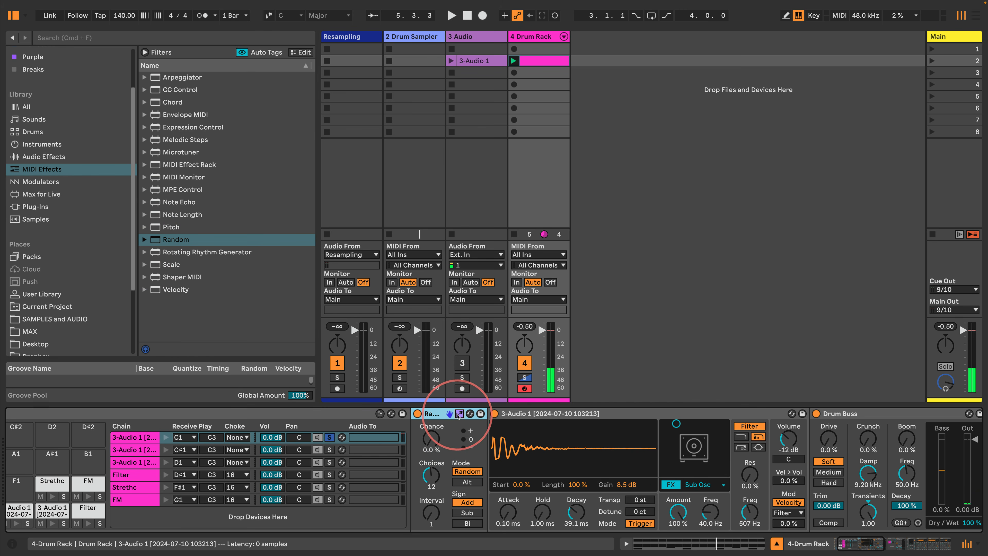
Turn on the song's scale mode with root C and choose the Minor Blues scale.
{"action": "left_click", "coordinate": [269, 15]}
{"action": "left_click", "coordinate": [316, 15]}
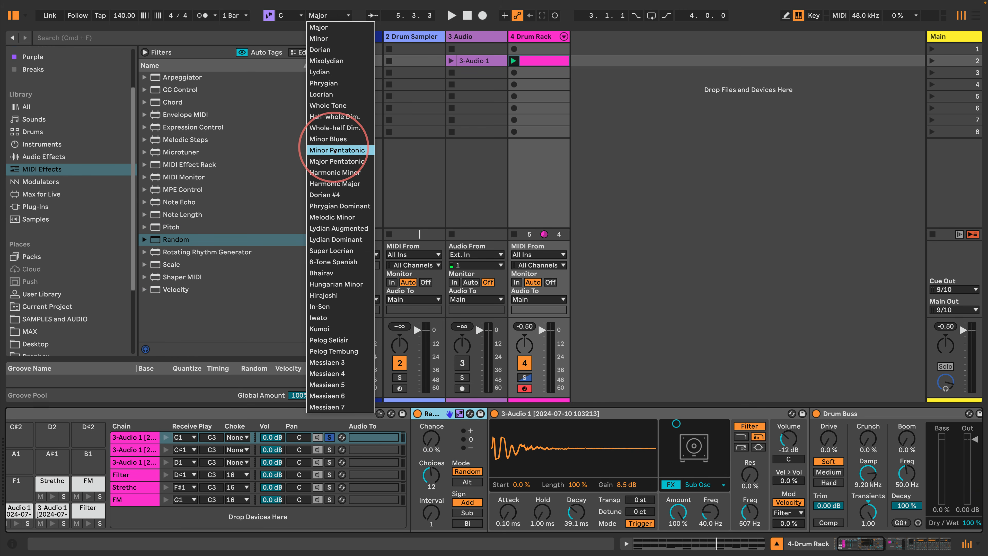
{"action": "left_click", "coordinate": [331, 139]}
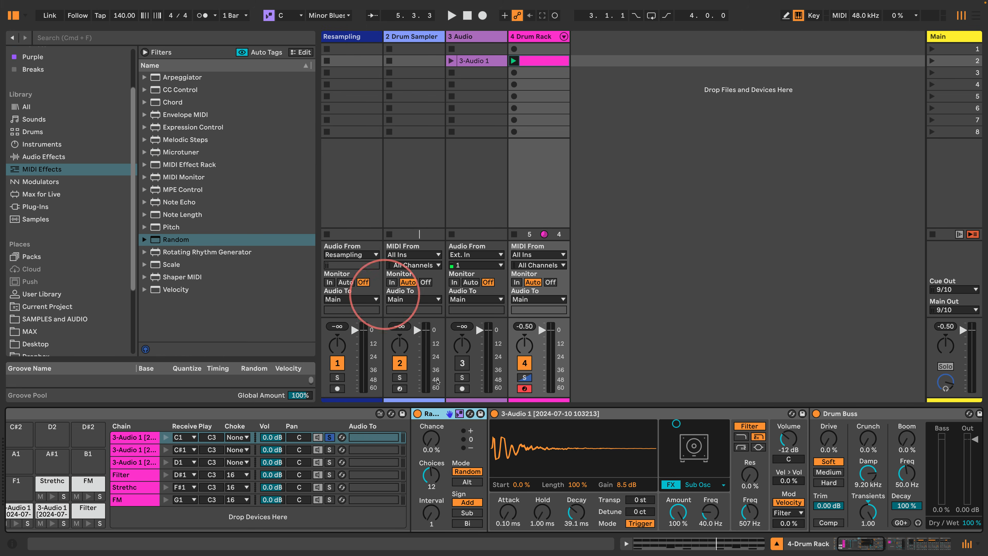
Set the C1 pad's Random effect to Sign Bi, Choices 3 and Chance 15 %, and start playback.
{"action": "left_click", "coordinate": [463, 523]}
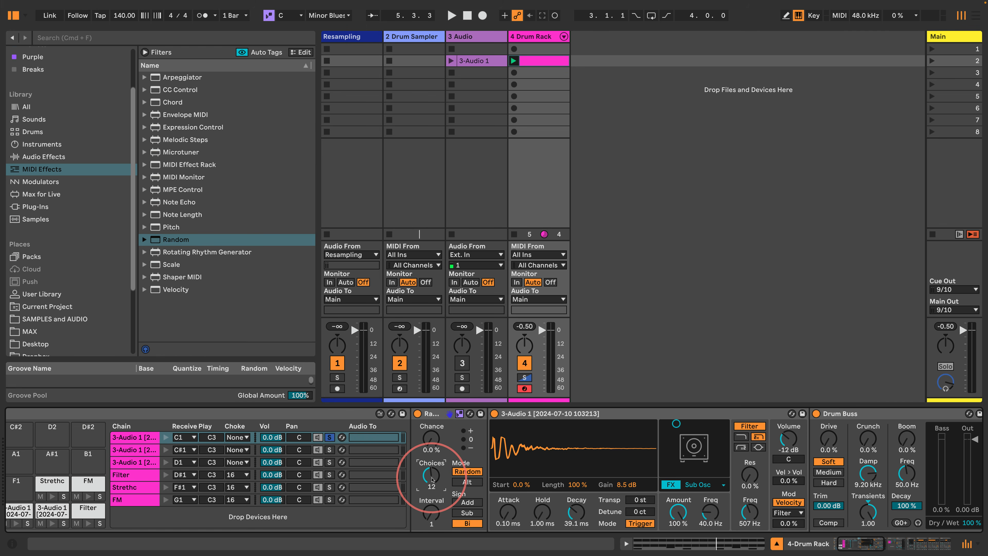
{"action": "left_click_drag", "start_coordinate": [431, 481], "coordinate": [426, 495]}
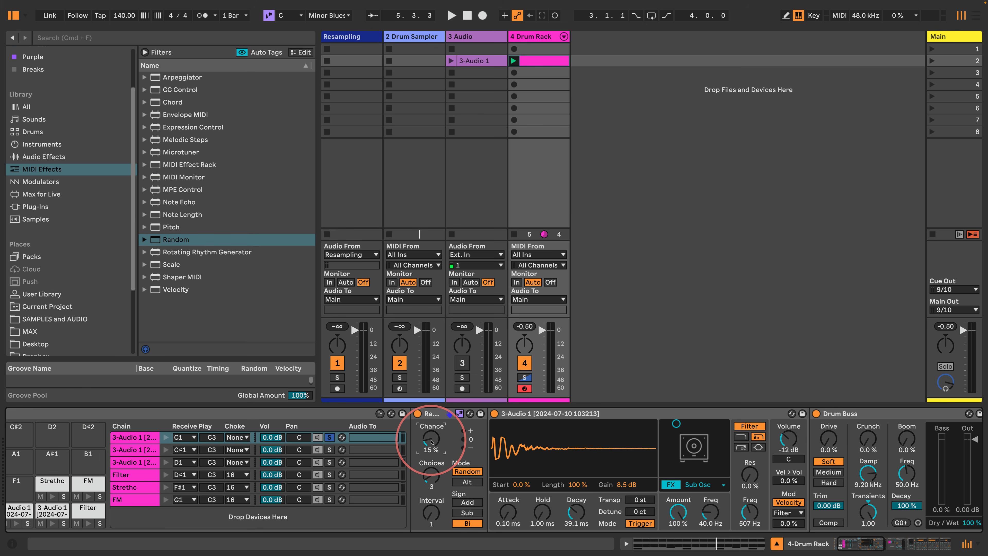
{"action": "key", "text": "space"}
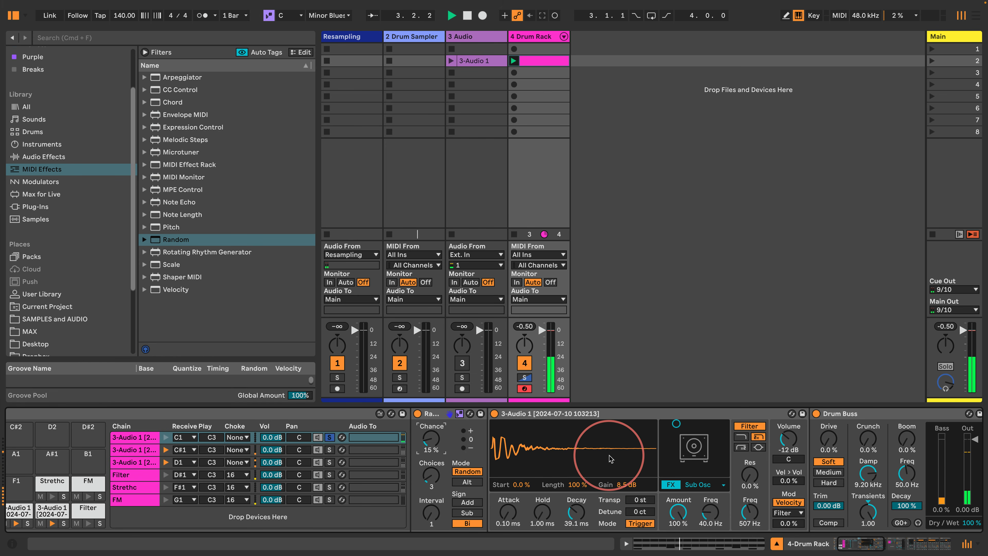
Solo the C#1 pad, insert Drum Buss after its sampler with Drive at 0.0 % and Transients at 1.00, and unsolo the pad.
{"action": "scroll", "coordinate": [611, 460], "scroll_direction": "left", "scroll_amount": 3}
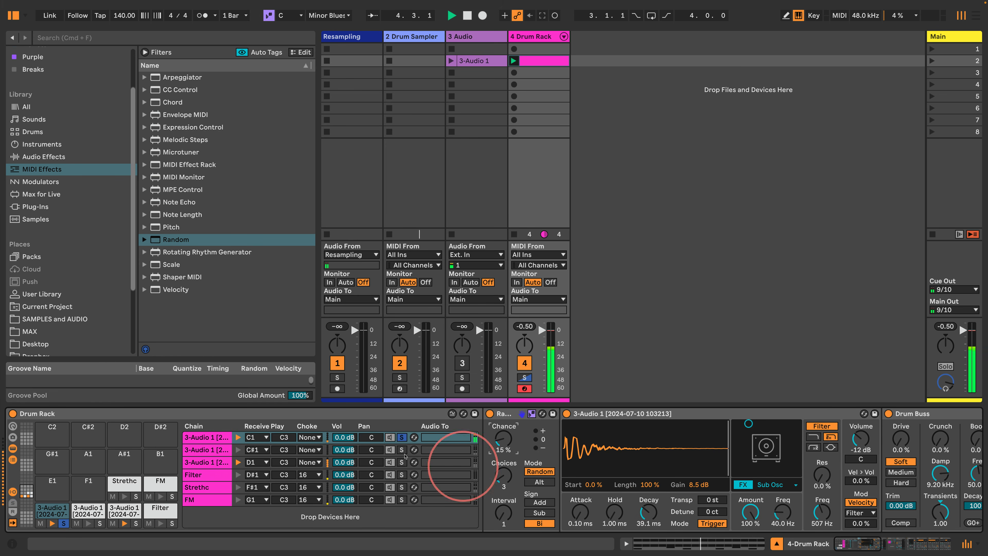
{"action": "left_click", "coordinate": [87, 510]}
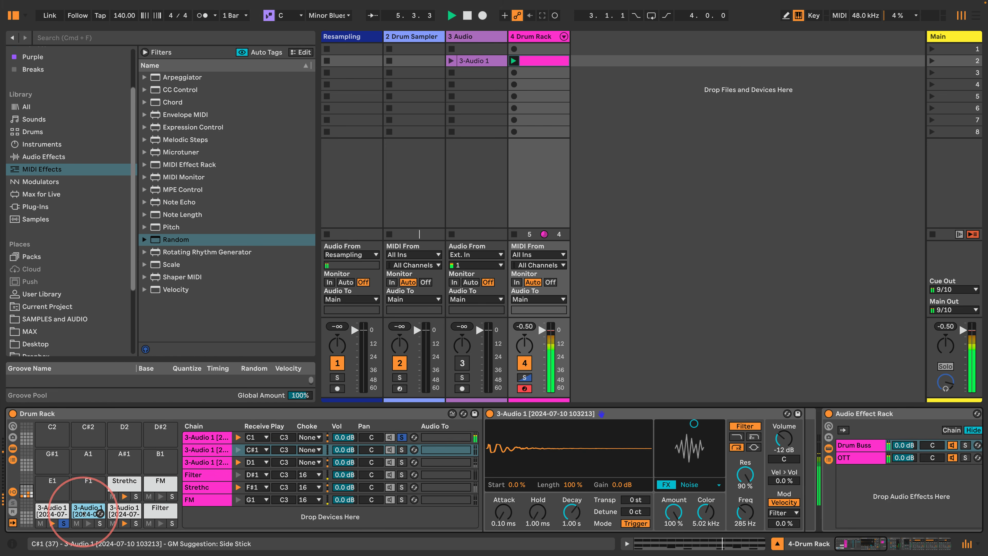
{"action": "left_click", "coordinate": [98, 524]}
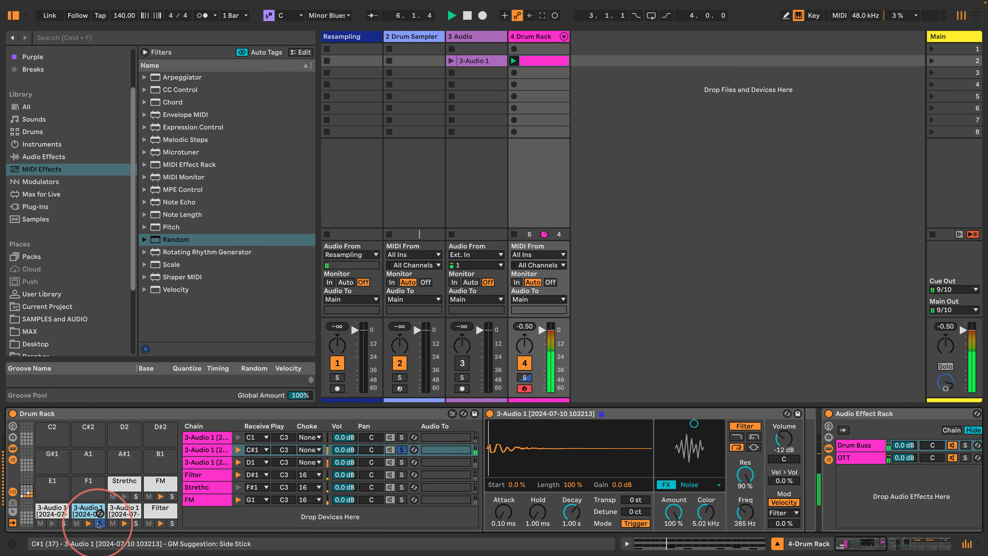
{"action": "left_click", "coordinate": [33, 156]}
{"action": "left_click_drag", "start_coordinate": [156, 190], "coordinate": [790, 413]}
{"action": "left_click_drag", "start_coordinate": [862, 512], "coordinate": [862, 482]}
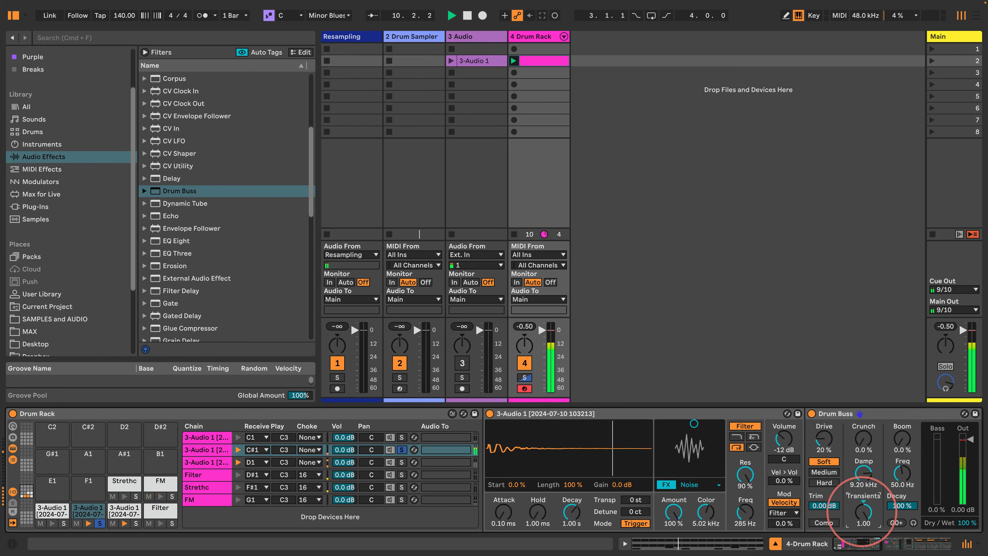
{"action": "left_click_drag", "start_coordinate": [829, 439], "coordinate": [829, 439]}
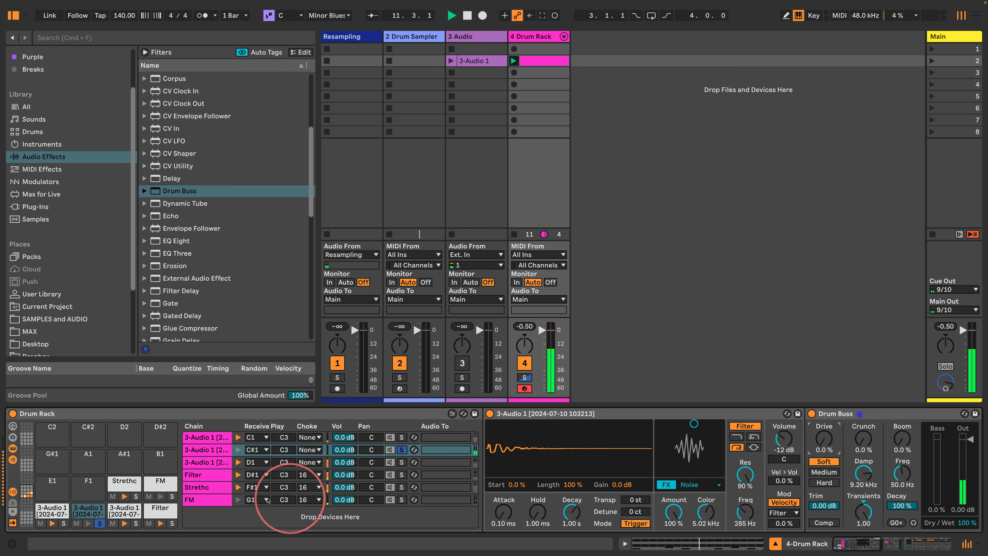
{"action": "left_click", "coordinate": [100, 523]}
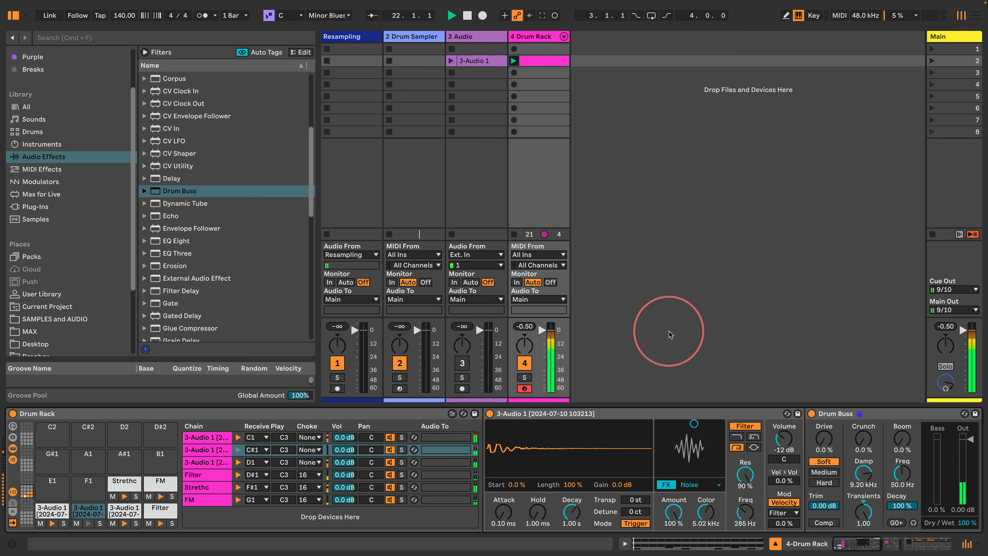
Arm the Resampling track and record the drum output into its scene 2 slot and a one-bar clip into its scene 4 slot.
{"action": "left_click", "coordinate": [337, 389]}
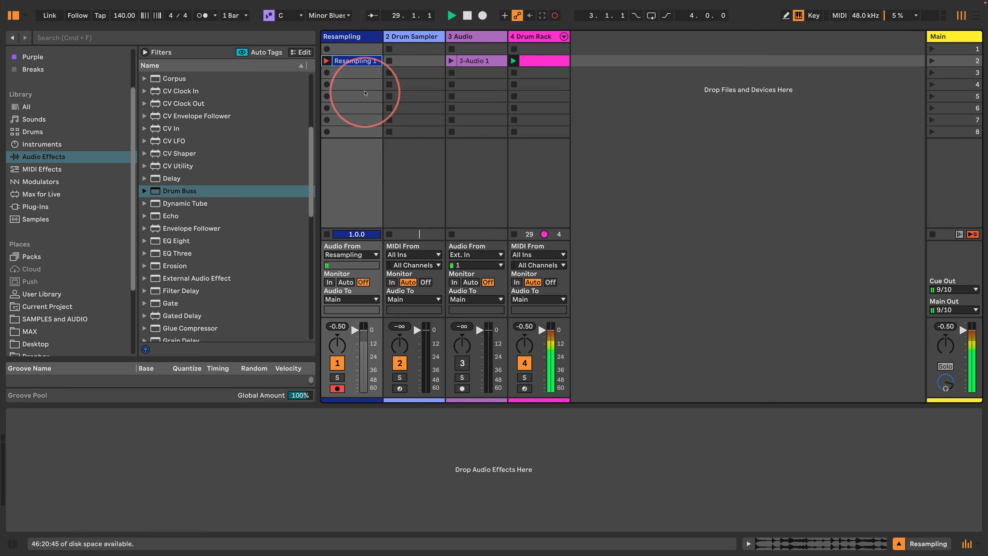
{"action": "double_click", "coordinate": [352, 62]}
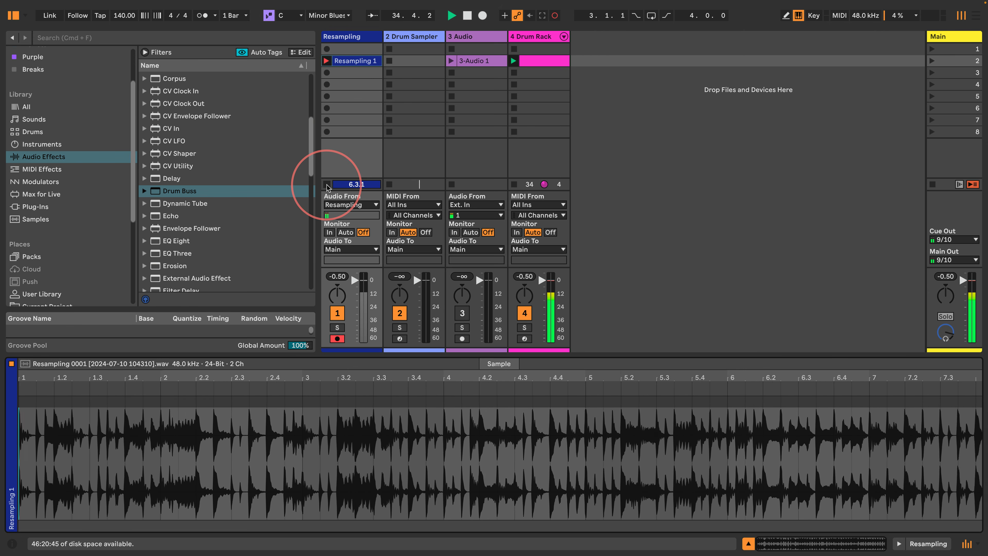
{"action": "left_click", "coordinate": [327, 185]}
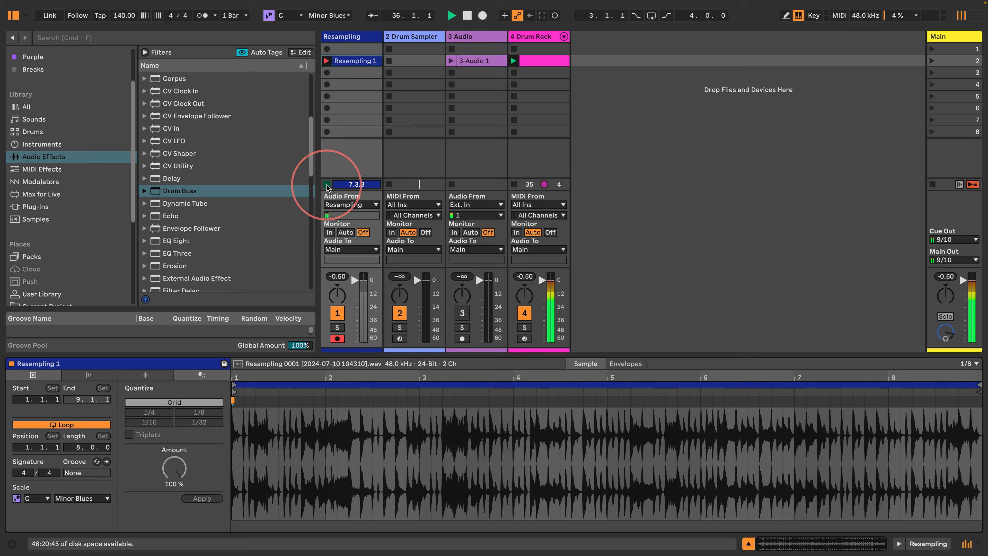
{"action": "left_click", "coordinate": [327, 84]}
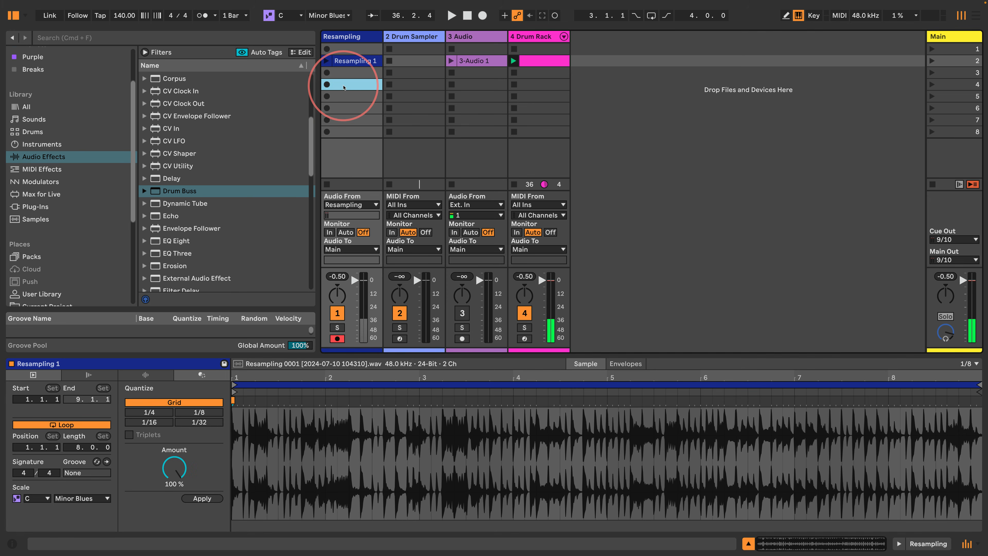
{"action": "left_click", "coordinate": [327, 185]}
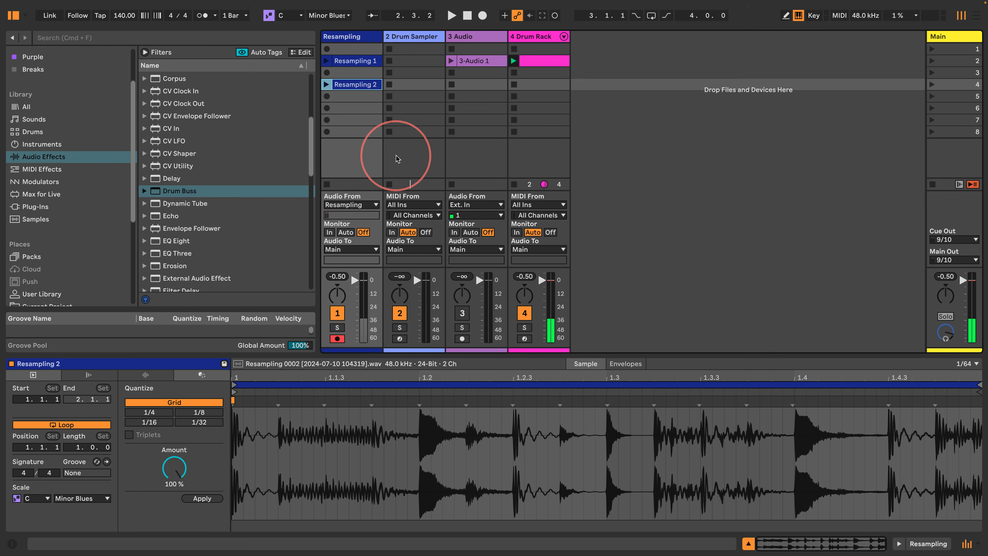
Create a new MIDI track with a Drum Sampler and load the Resampling 2 clip into it.
{"action": "left_click", "coordinate": [535, 36]}
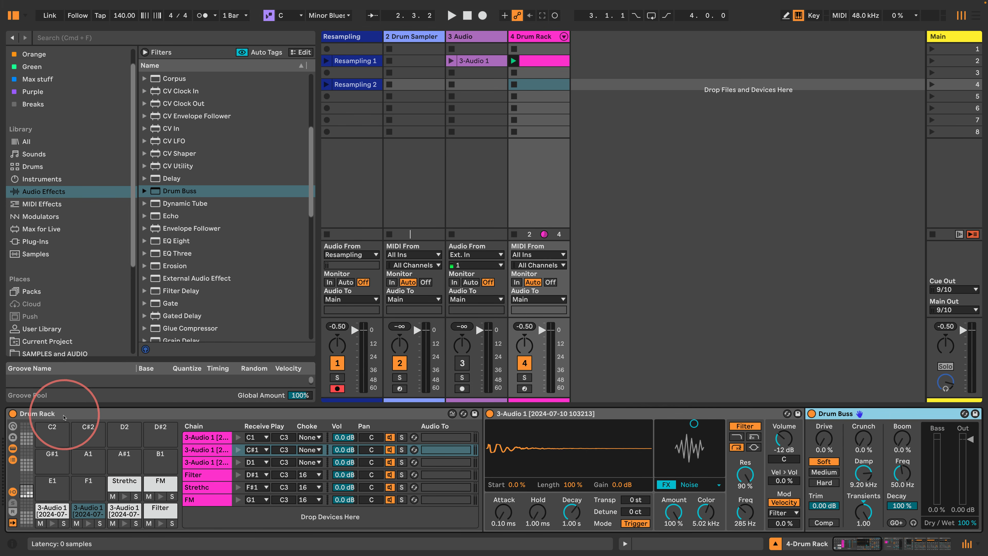
{"action": "left_click", "coordinate": [43, 179]}
{"action": "left_click_drag", "start_coordinate": [164, 127], "coordinate": [624, 83]}
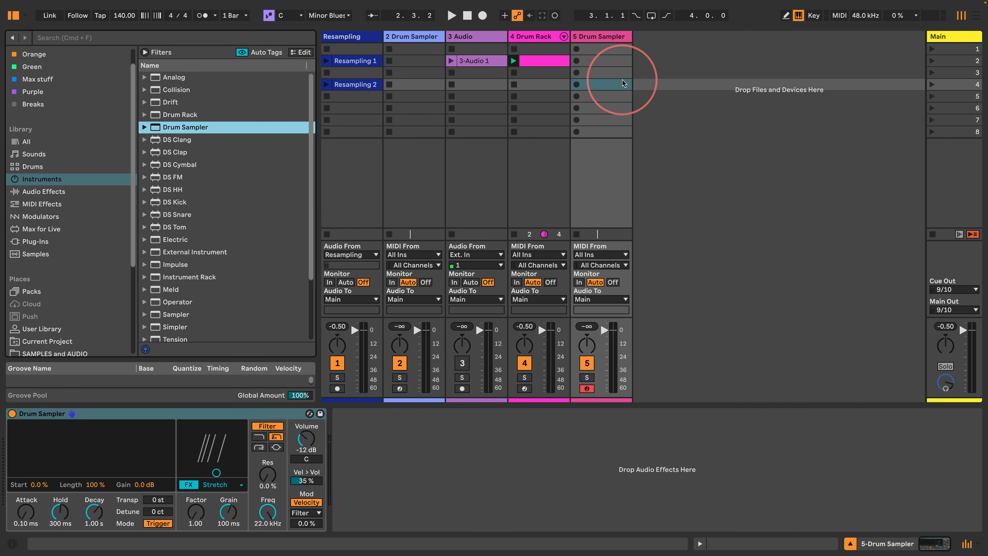
{"action": "left_click_drag", "start_coordinate": [356, 86], "coordinate": [89, 447]}
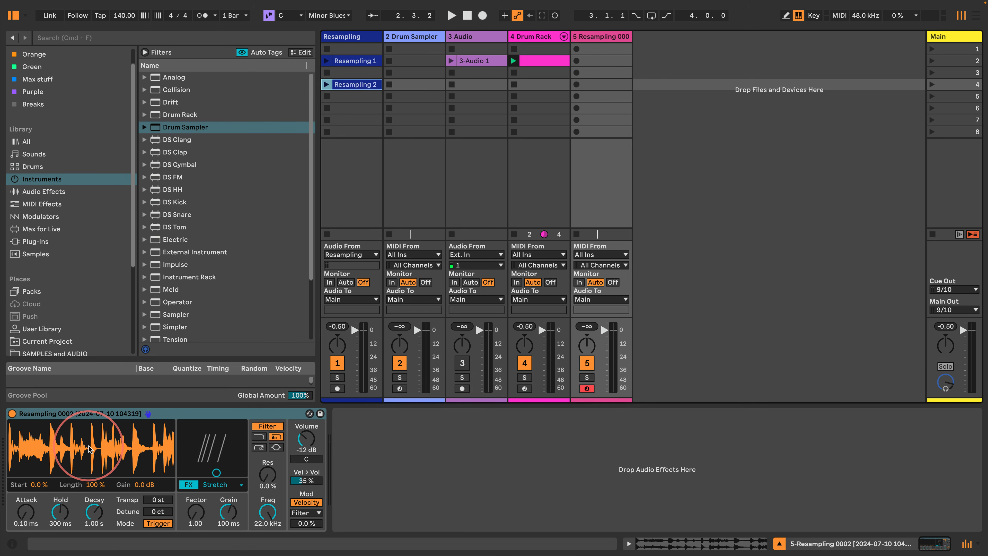
Create a MIDI clip in scene 4 of the new sampler track with one C3 note filling the whole bar.
{"action": "double_click", "coordinate": [599, 83]}
{"action": "double_click", "coordinate": [288, 472]}
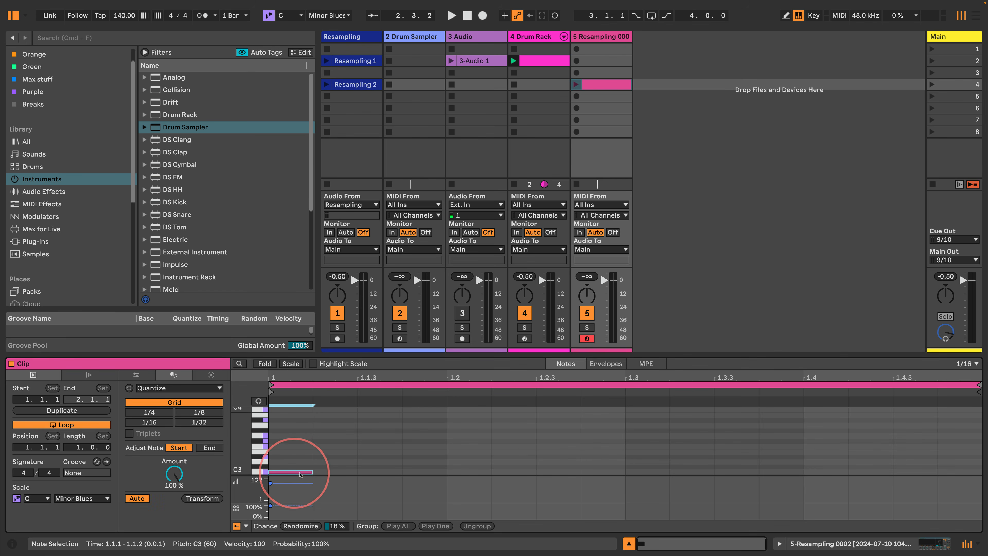
{"action": "left_click_drag", "start_coordinate": [312, 472], "coordinate": [960, 456]}
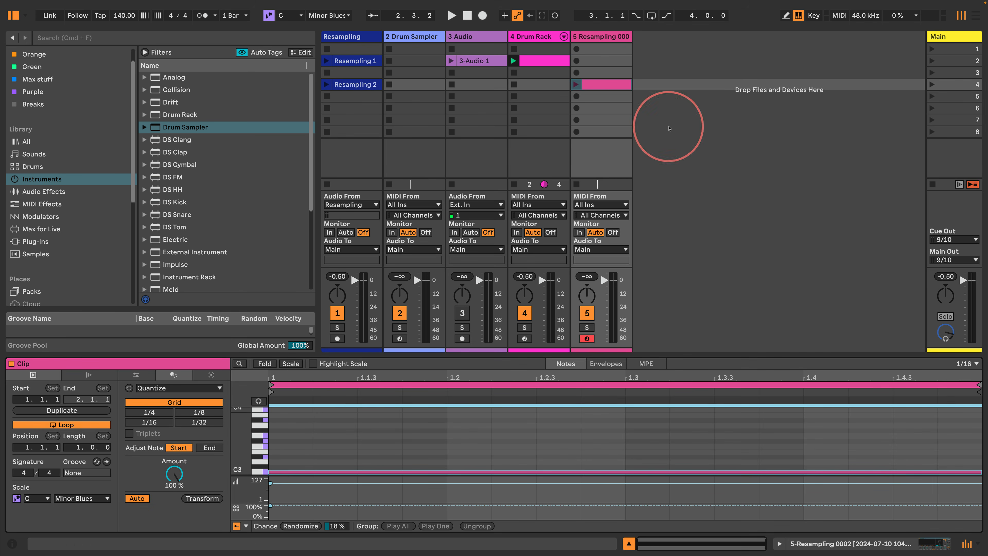
Launch the new MIDI clip and set the track 5 sampler's Hold to 60.0 s during playback.
{"action": "left_click", "coordinate": [576, 84]}
{"action": "left_click", "coordinate": [598, 37]}
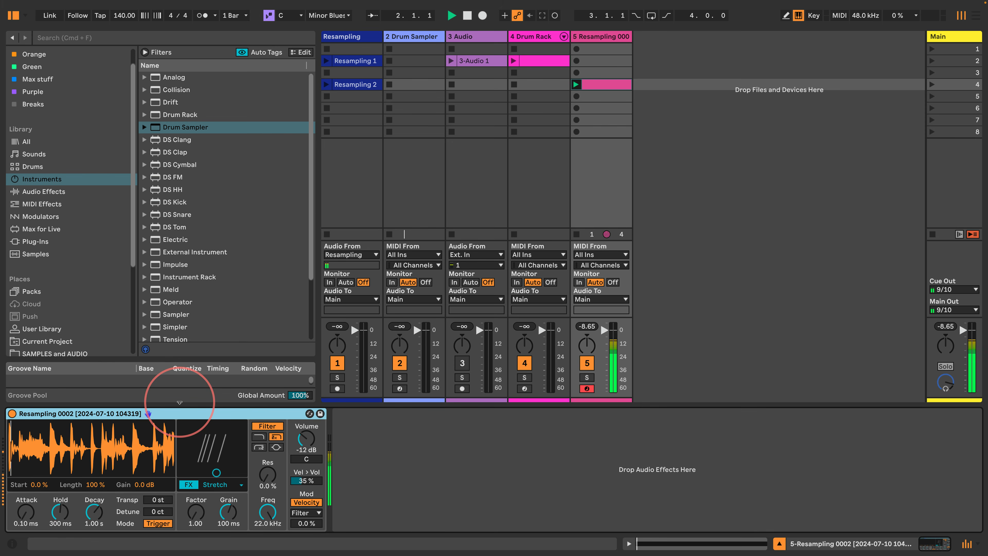
{"action": "left_click_drag", "start_coordinate": [60, 511], "coordinate": [60, 468]}
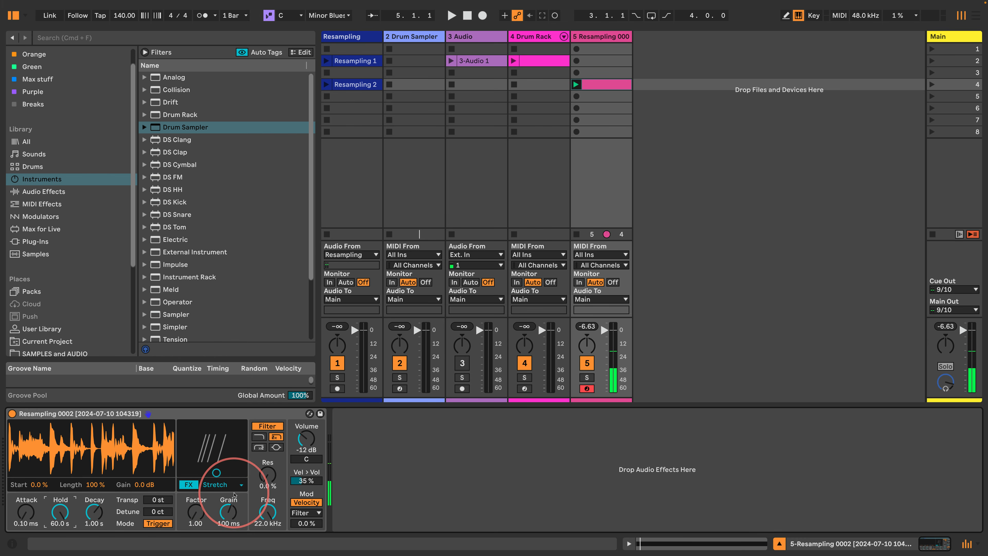
Try the Punch effect on the track 5 sampler with Amount at 100 % and Time at 64.4 ms.
{"action": "left_click", "coordinate": [216, 485]}
{"action": "left_click", "coordinate": [213, 426]}
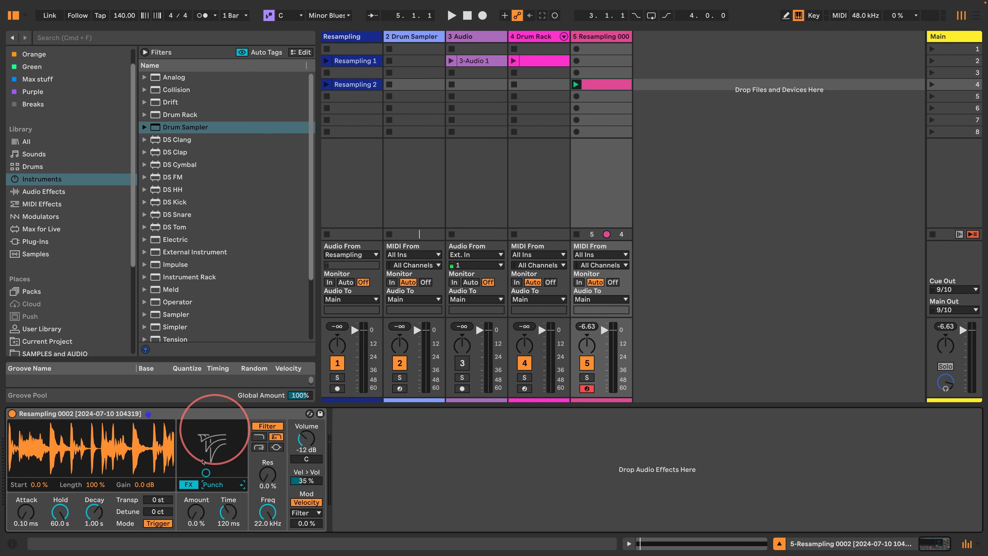
{"action": "mouse_move", "coordinate": [228, 511]}
{"action": "left_mouse_down"}
{"action": "mouse_move", "coordinate": [228, 499]}
{"action": "mouse_move", "coordinate": [228, 514]}
{"action": "left_mouse_up"}
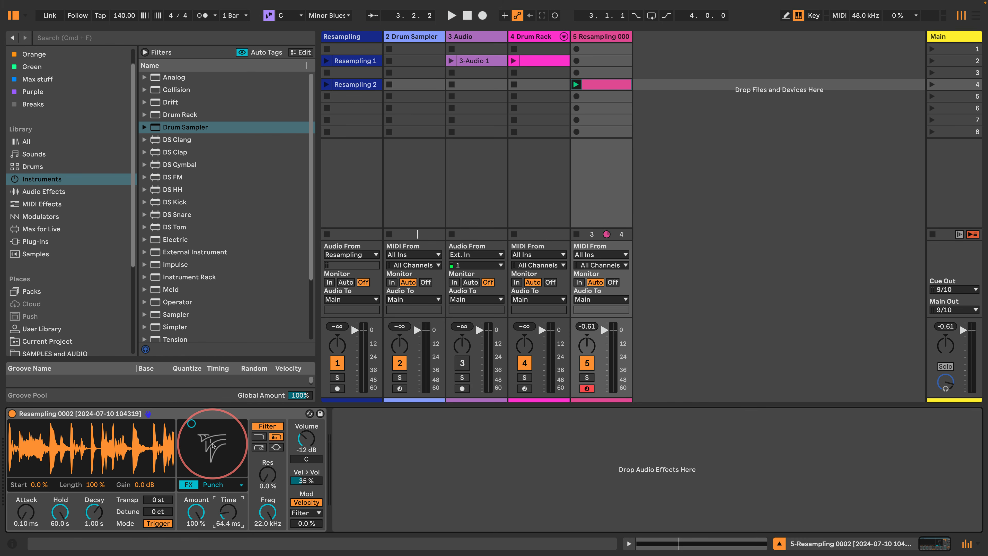
{"action": "key", "text": "space"}
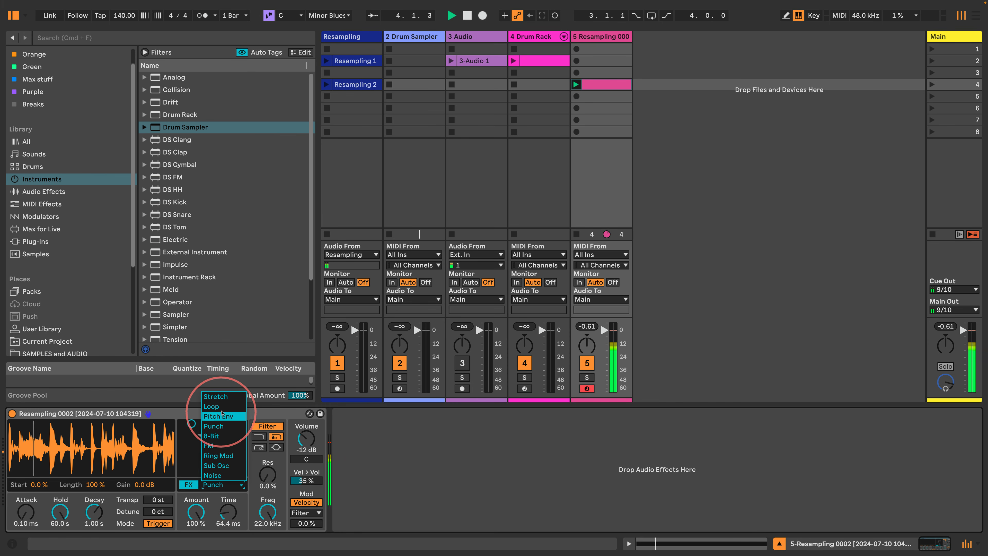
Switch the sampler's effect to Loop, set Volume to 0.0 dB, and sweep the loop Offset and Length during playback.
{"action": "left_click", "coordinate": [223, 408]}
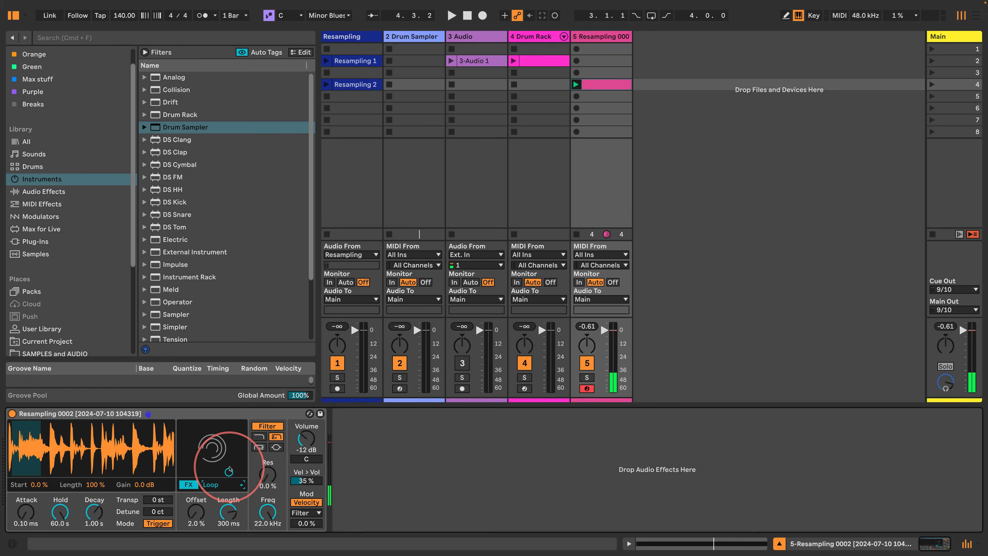
{"action": "left_click_drag", "start_coordinate": [229, 471], "coordinate": [186, 472]}
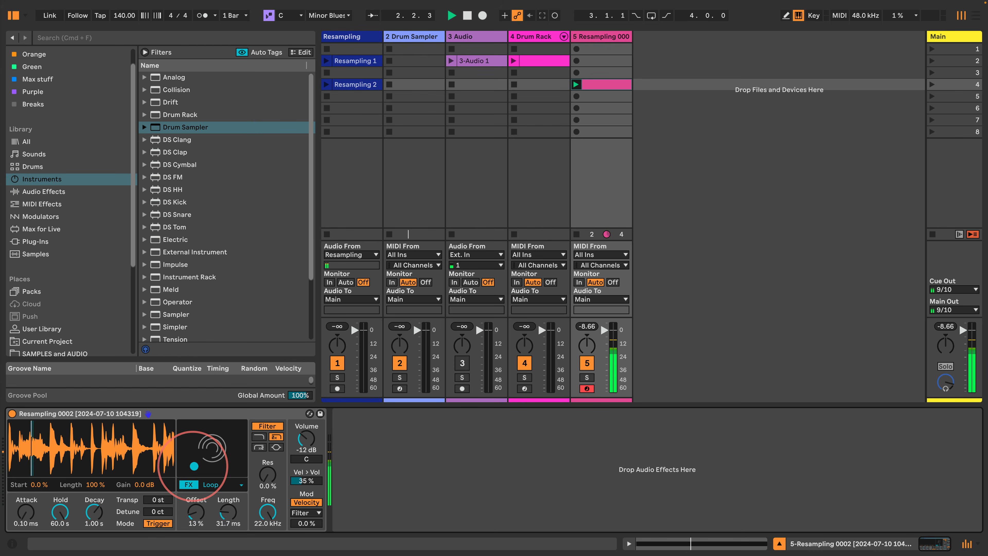
{"action": "key", "text": "space"}
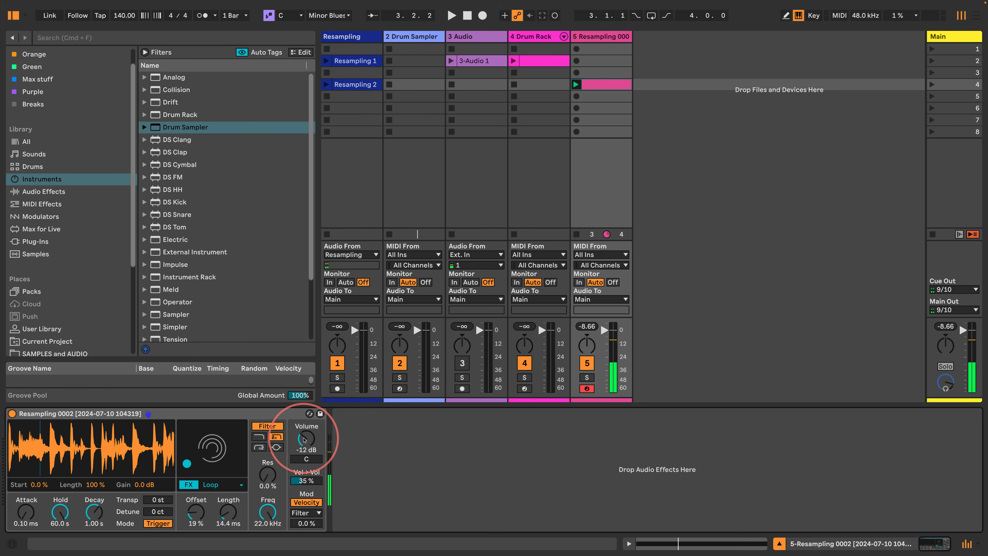
{"action": "key", "text": "Return"}
{"action": "key", "text": "space"}
{"action": "left_click_drag", "start_coordinate": [187, 463], "coordinate": [186, 463]}
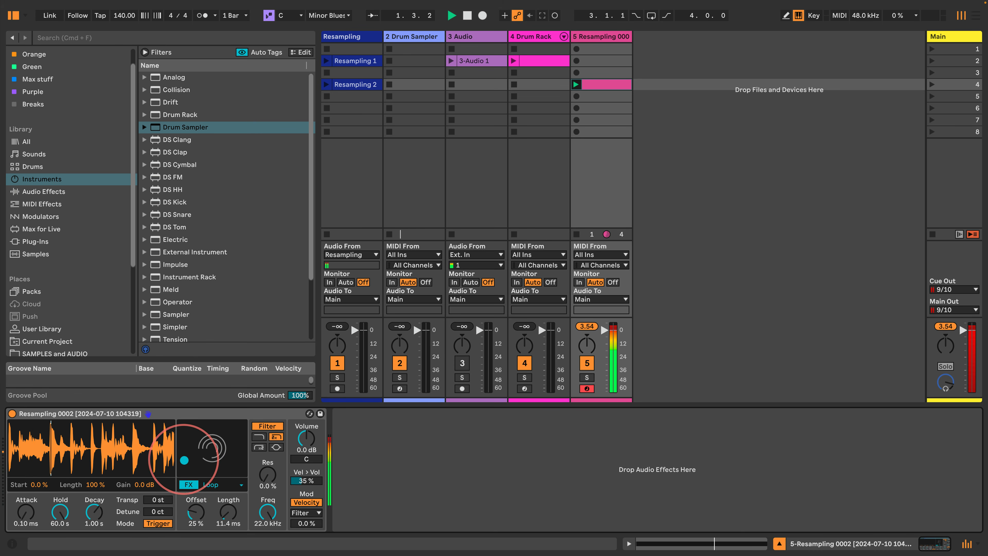
{"action": "mouse_move", "coordinate": [186, 464]}
{"action": "left_mouse_down"}
{"action": "mouse_move", "coordinate": [193, 453]}
{"action": "mouse_move", "coordinate": [184, 471]}
{"action": "left_mouse_up"}
Open the MIDI clip on track 5, try duplicating its one-bar loop, and undo the duplication.
{"action": "double_click", "coordinate": [603, 84]}
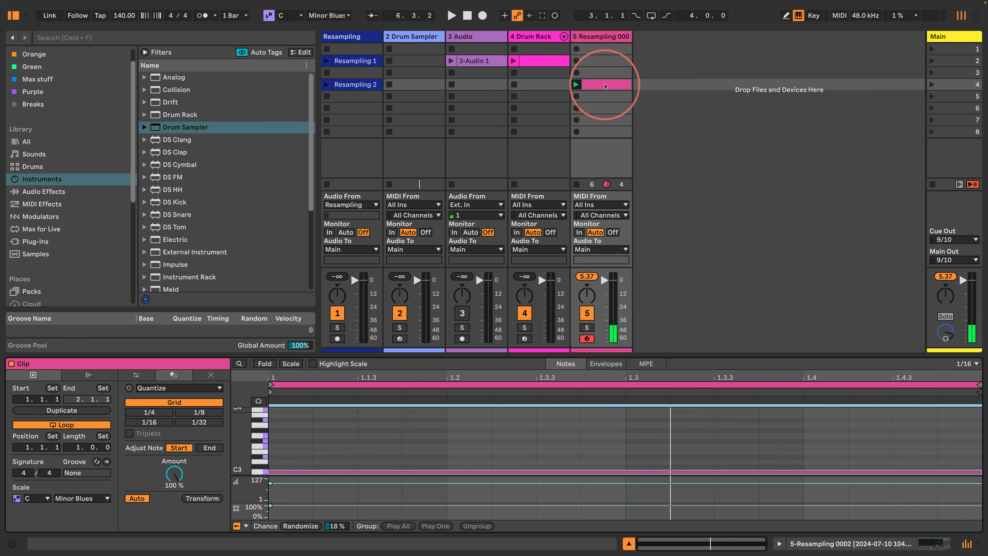
{"action": "left_click", "coordinate": [289, 385]}
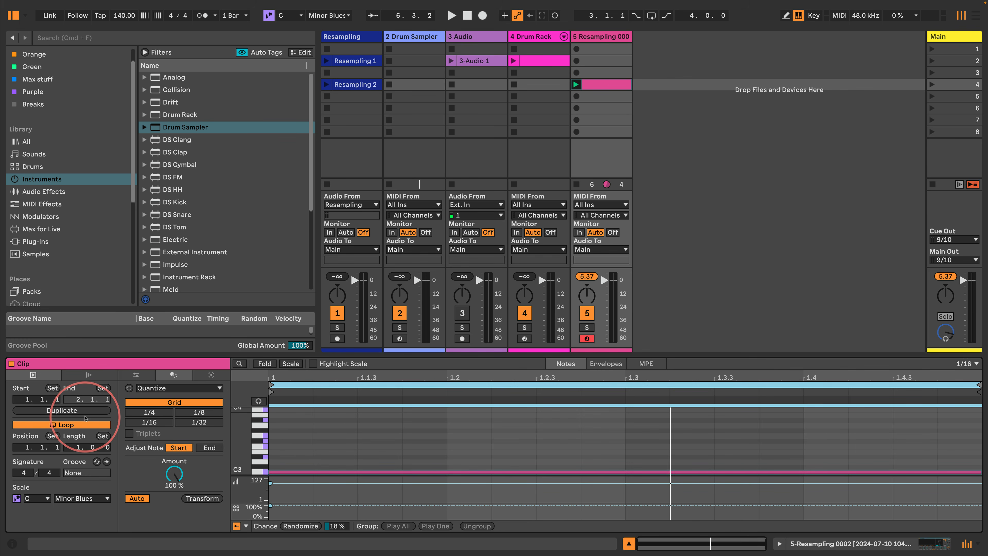
{"action": "left_click", "coordinate": [76, 412]}
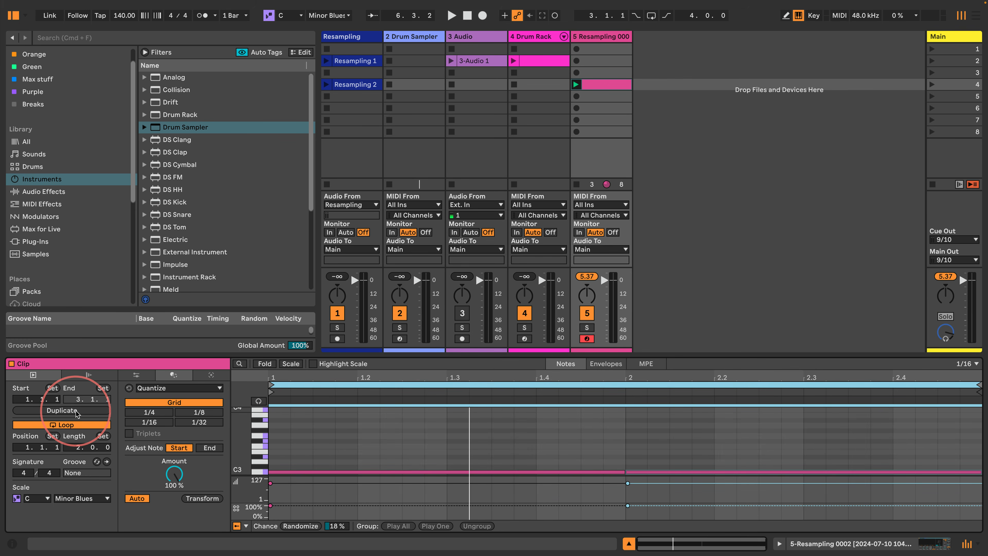
{"action": "key", "text": "super+z"}
Stretch the clip's C3 note by ×2 repeatedly until it spans 32 bars, and select the note.
{"action": "left_click", "coordinate": [136, 374]}
{"action": "left_click", "coordinate": [195, 438]}
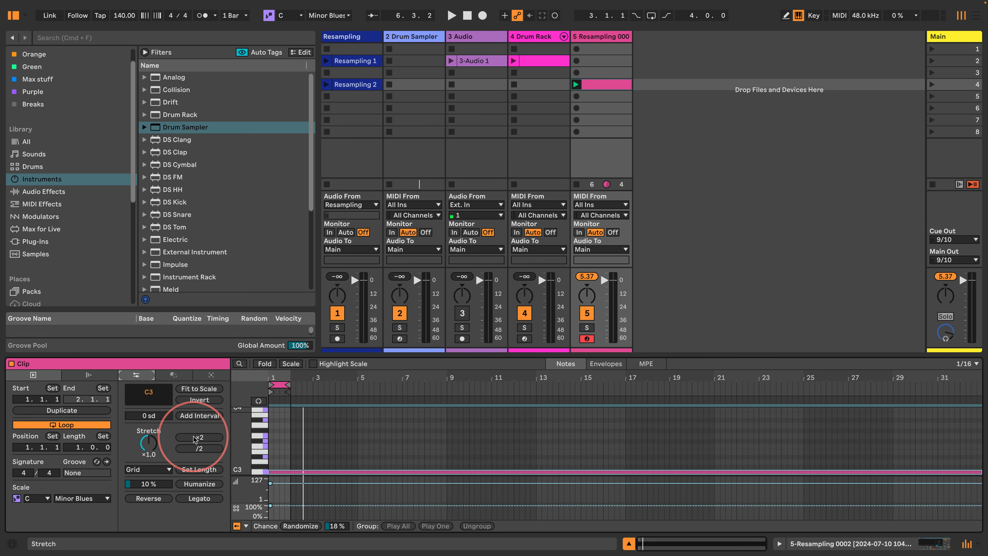
{"action": "left_click", "coordinate": [316, 473]}
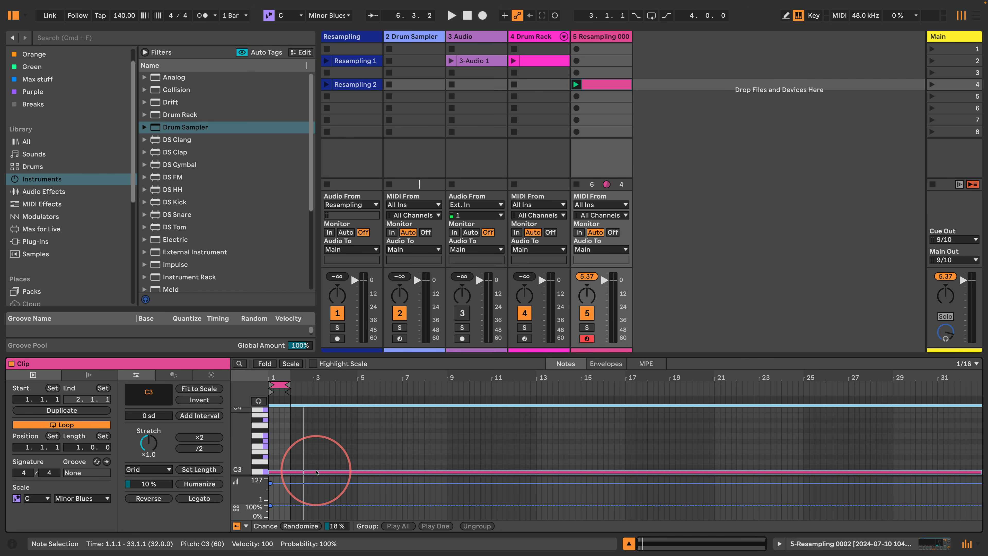
Loop the clip over the full 32-bar note and set the sampler's loop Offset to 28 % and Length to 33.9 ms.
{"action": "key", "text": "super+l"}
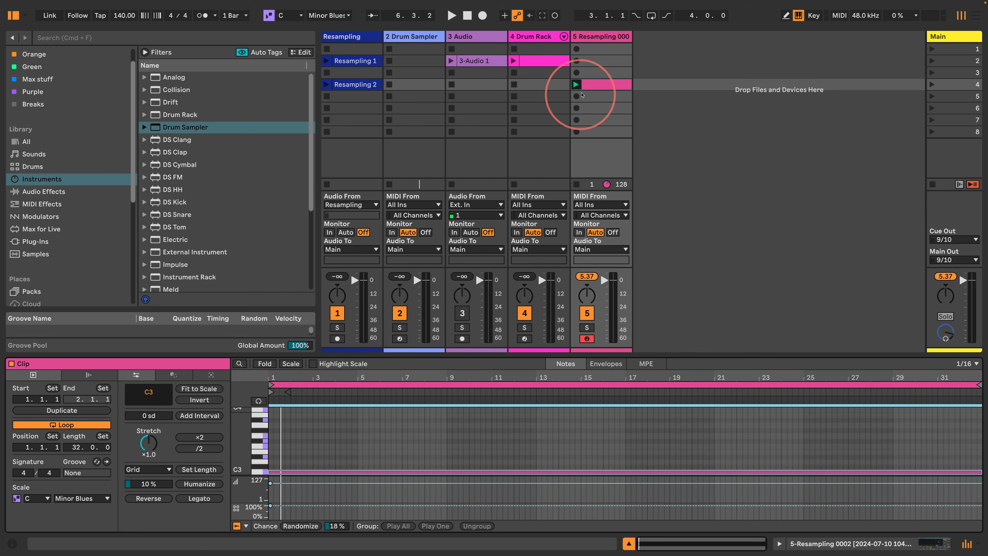
{"action": "left_click", "coordinate": [595, 36]}
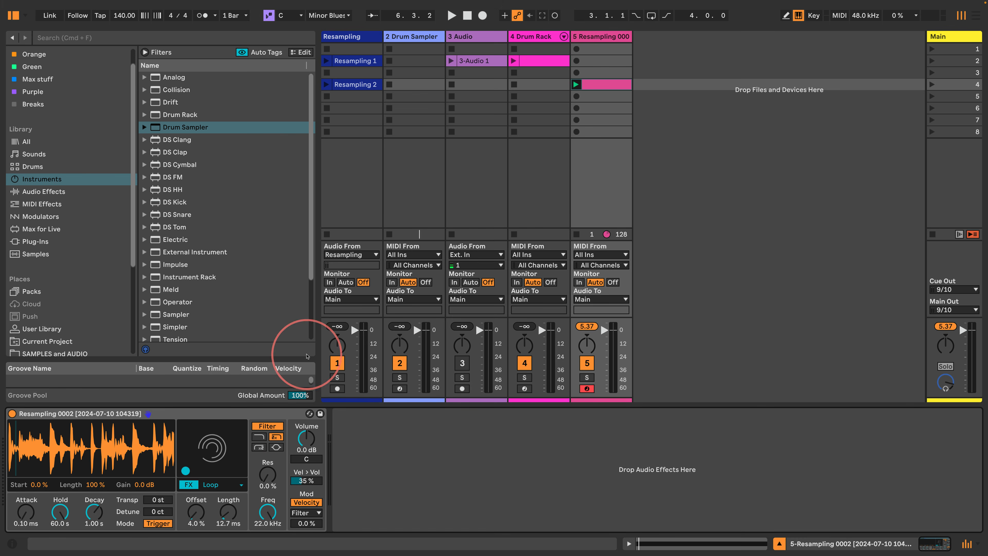
{"action": "left_click_drag", "start_coordinate": [197, 452], "coordinate": [195, 459]}
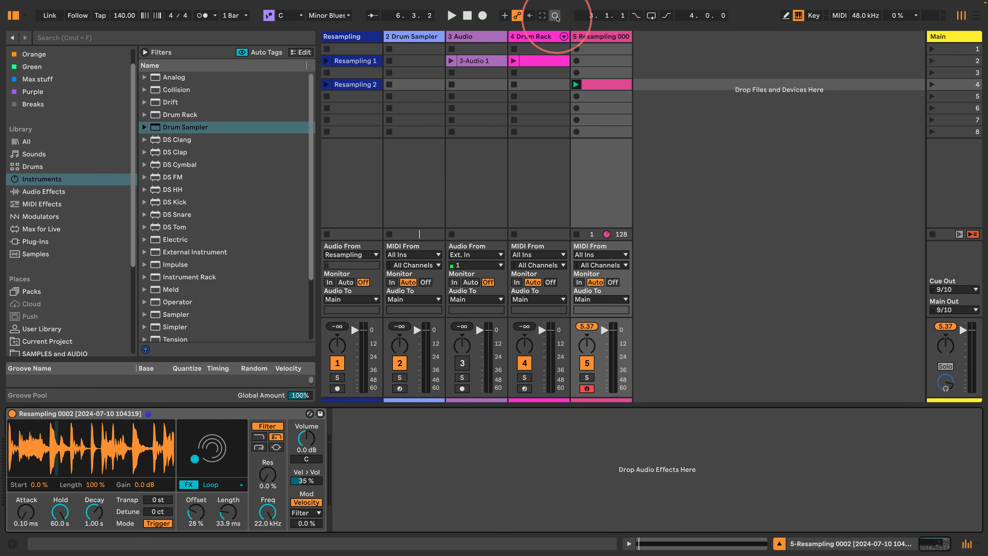
Record automation of the sampler's loop Offset and Length by sweeping the effect's XY control while the clip plays.
{"action": "left_click", "coordinate": [557, 17]}
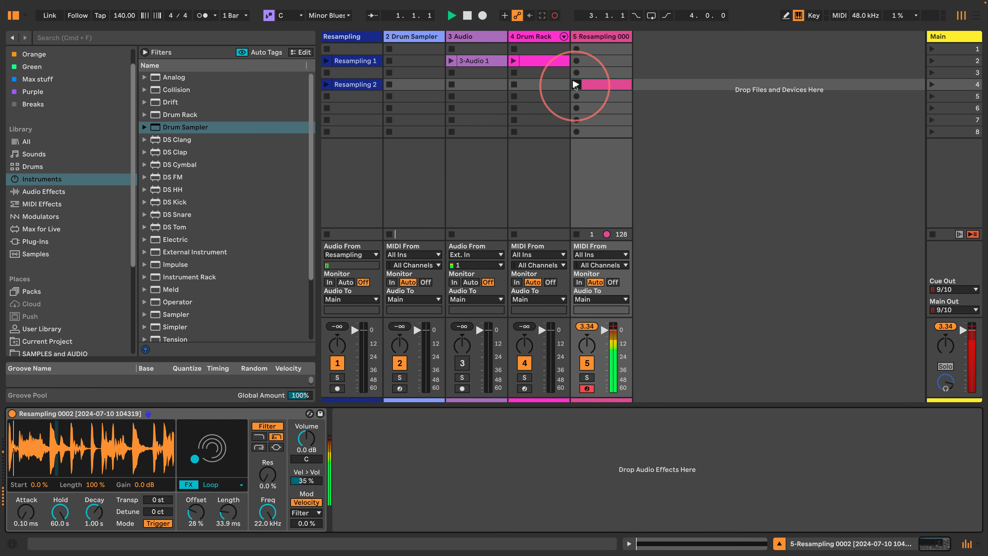
{"action": "mouse_move", "coordinate": [189, 459]}
{"action": "left_mouse_down"}
{"action": "mouse_move", "coordinate": [181, 470]}
{"action": "mouse_move", "coordinate": [189, 448]}
{"action": "left_mouse_up"}
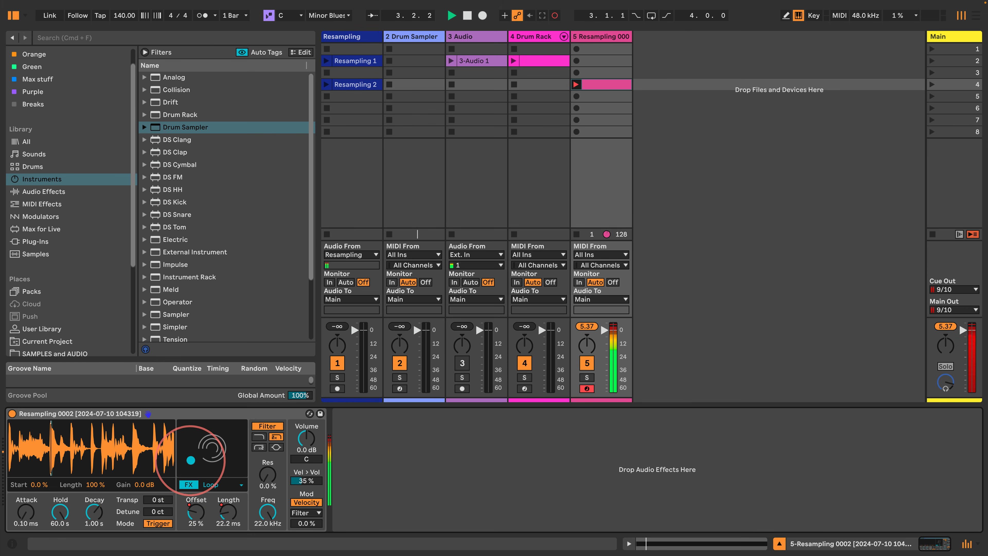
{"action": "mouse_move", "coordinate": [200, 464]}
{"action": "left_mouse_down"}
{"action": "mouse_move", "coordinate": [183, 457]}
{"action": "mouse_move", "coordinate": [207, 454]}
{"action": "left_mouse_up"}
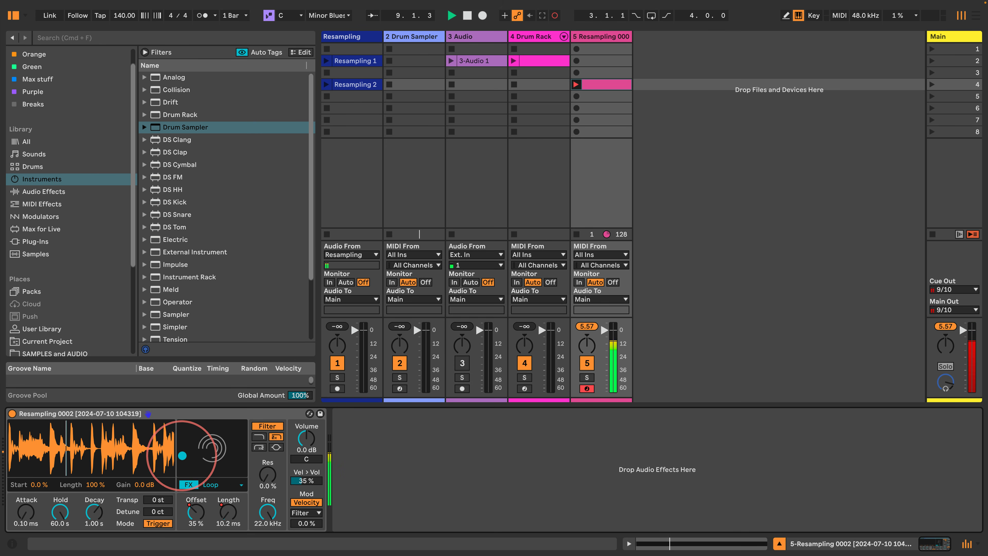
{"action": "mouse_move", "coordinate": [186, 450]}
{"action": "left_mouse_down"}
{"action": "mouse_move", "coordinate": [186, 468]}
{"action": "mouse_move", "coordinate": [194, 459]}
{"action": "left_mouse_up"}
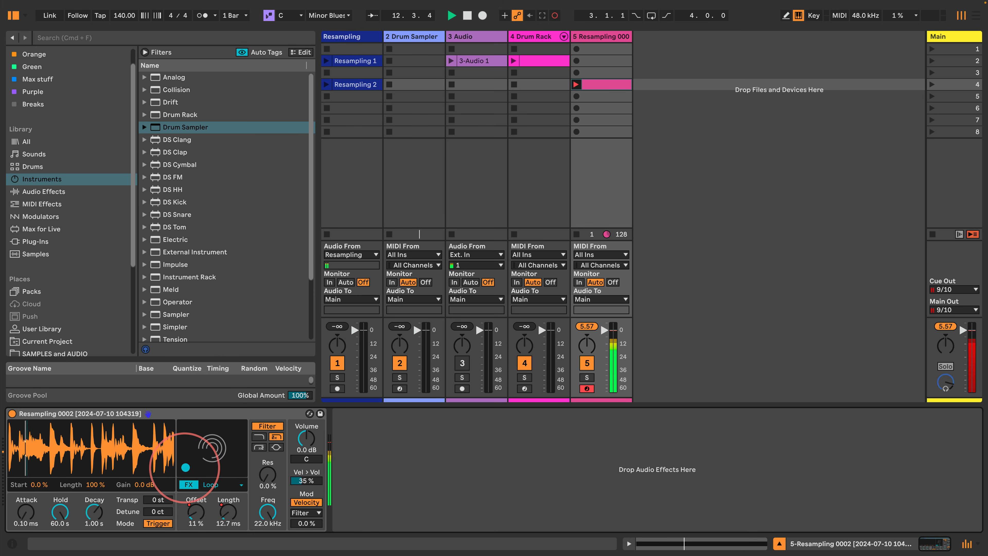
{"action": "left_click_drag", "start_coordinate": [188, 464], "coordinate": [184, 458]}
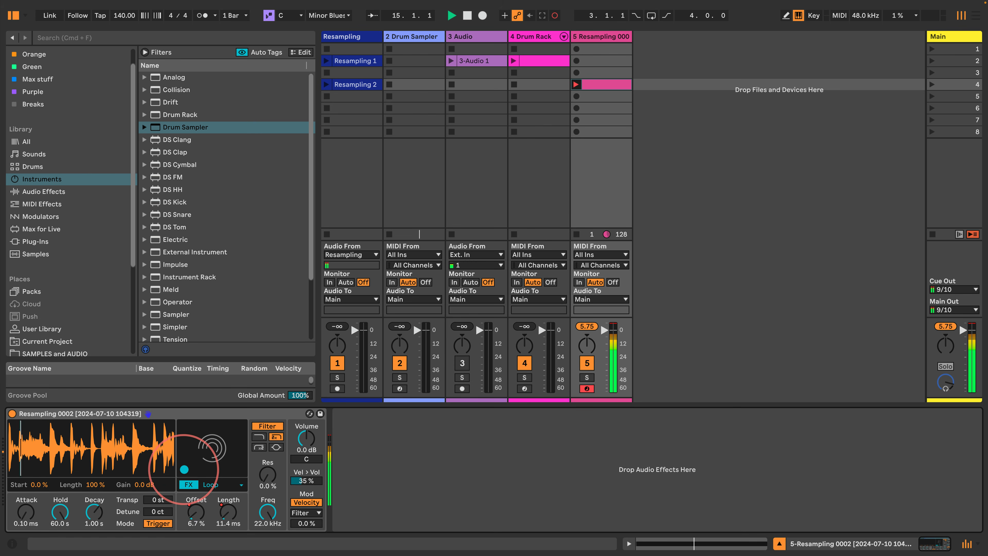
Shorten the track 5 clip's loop to 16 bars and play it from the start.
{"action": "left_click", "coordinate": [603, 85]}
{"action": "left_click_drag", "start_coordinate": [978, 385], "coordinate": [622, 386]}
{"action": "key", "text": "space"}
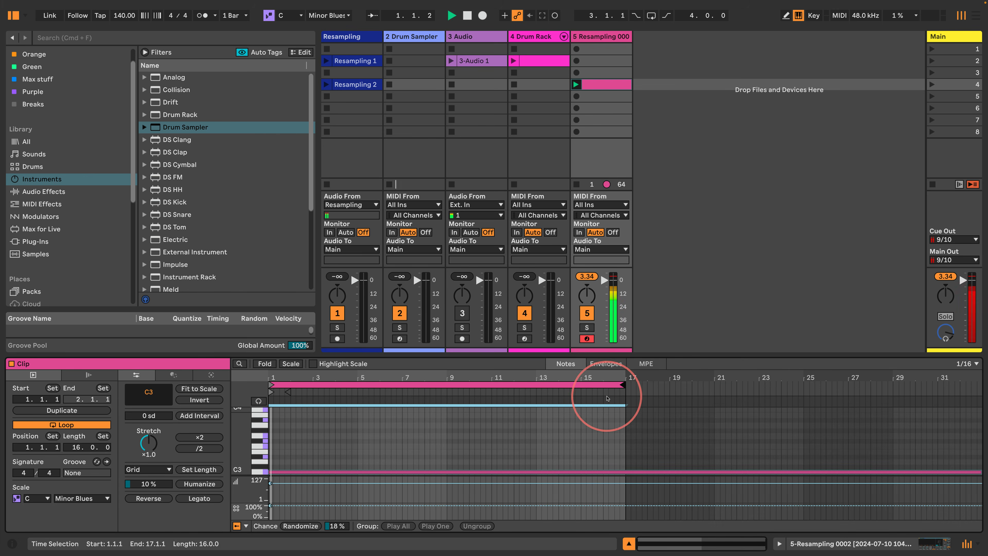
Stop playback and set the track 5 sampler's Vel > Vol to 0.0 %.
{"action": "left_click", "coordinate": [809, 545]}
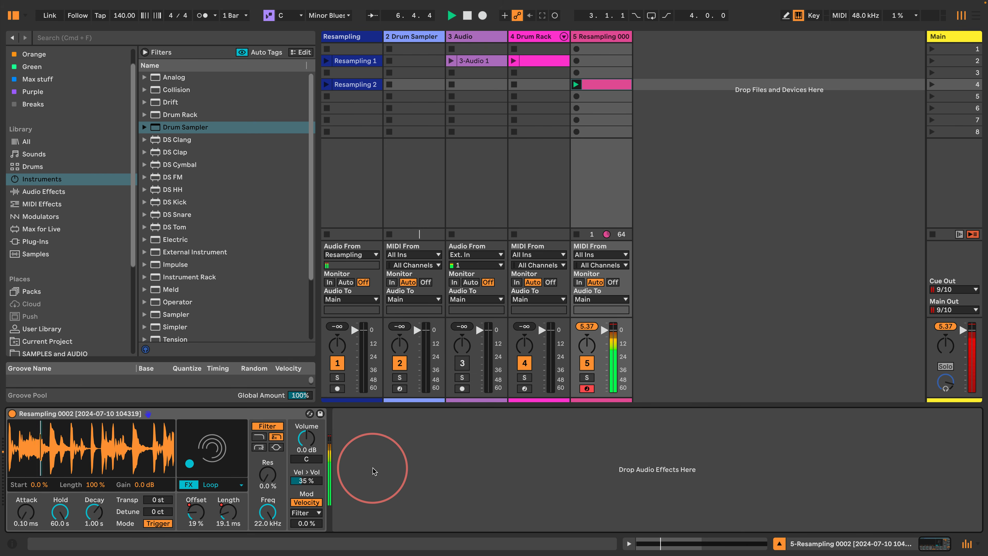
{"action": "key", "text": "space"}
{"action": "left_click_drag", "start_coordinate": [303, 480], "coordinate": [302, 506]}
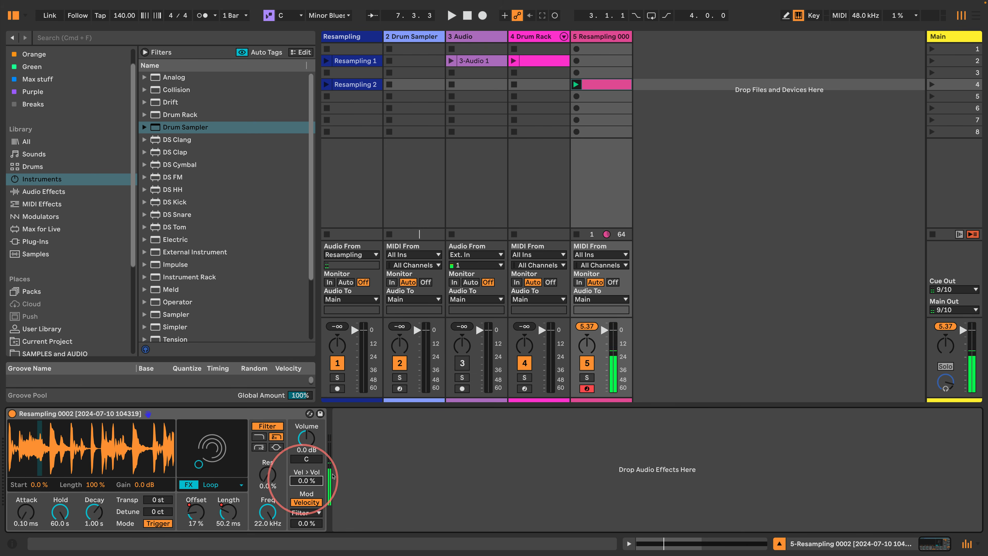
Open the track 5 clip's MPE editor and enlarge it to most of the window height.
{"action": "left_click", "coordinate": [605, 85]}
{"action": "double_click", "coordinate": [606, 85]}
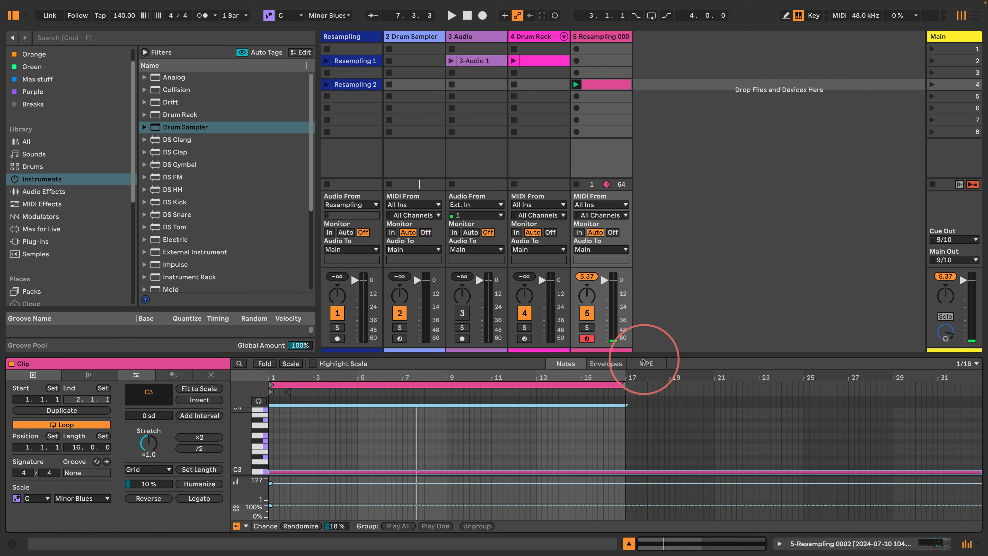
{"action": "left_click_drag", "start_coordinate": [522, 353], "coordinate": [544, 157]}
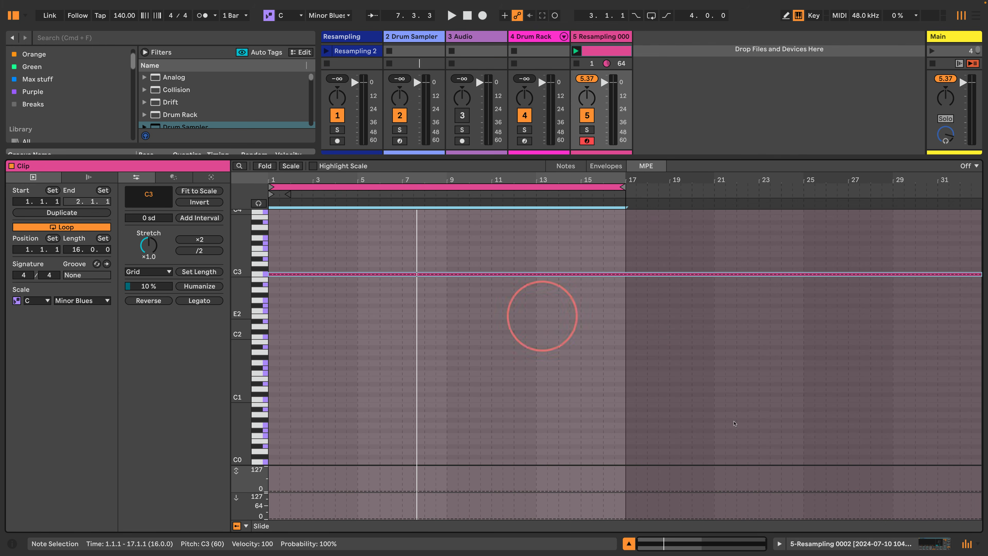
Set the sampler's modulation source to Slide and lower the filter Freq to 593 Hz.
{"action": "left_click", "coordinate": [856, 544]}
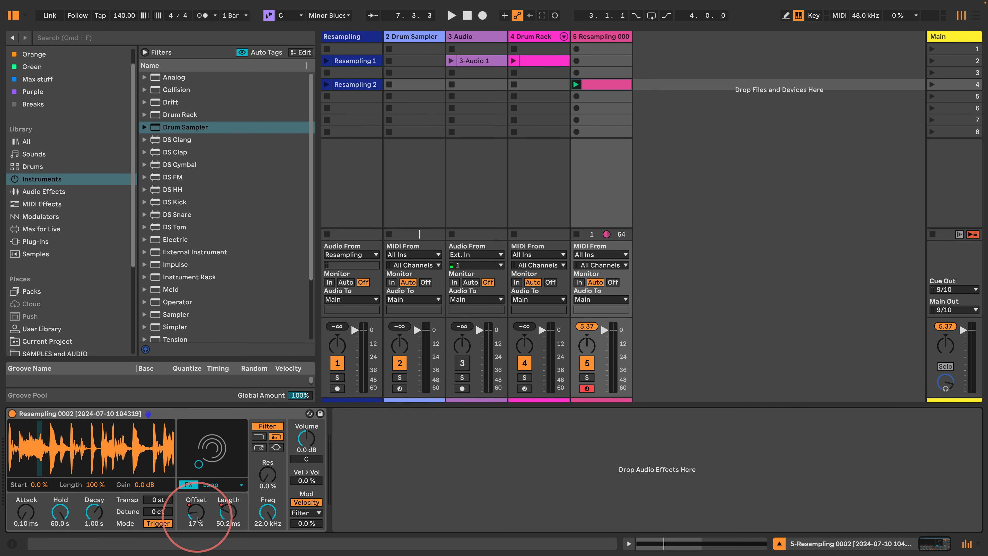
{"action": "left_click", "coordinate": [307, 502]}
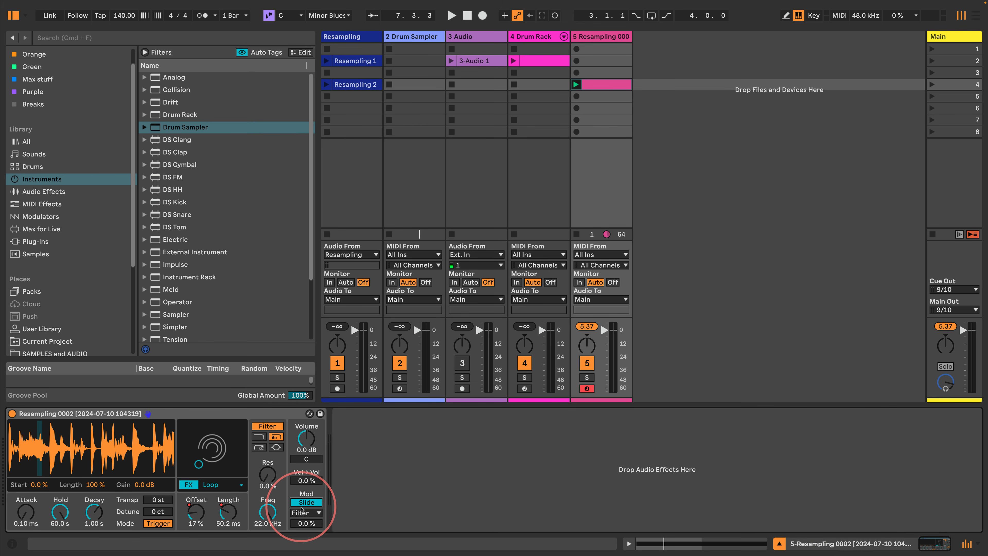
{"action": "left_click_drag", "start_coordinate": [267, 512], "coordinate": [274, 535]}
Apply the LFO transformation to the track 5 clip's C3 note with Slide as the MPE target.
{"action": "double_click", "coordinate": [608, 88]}
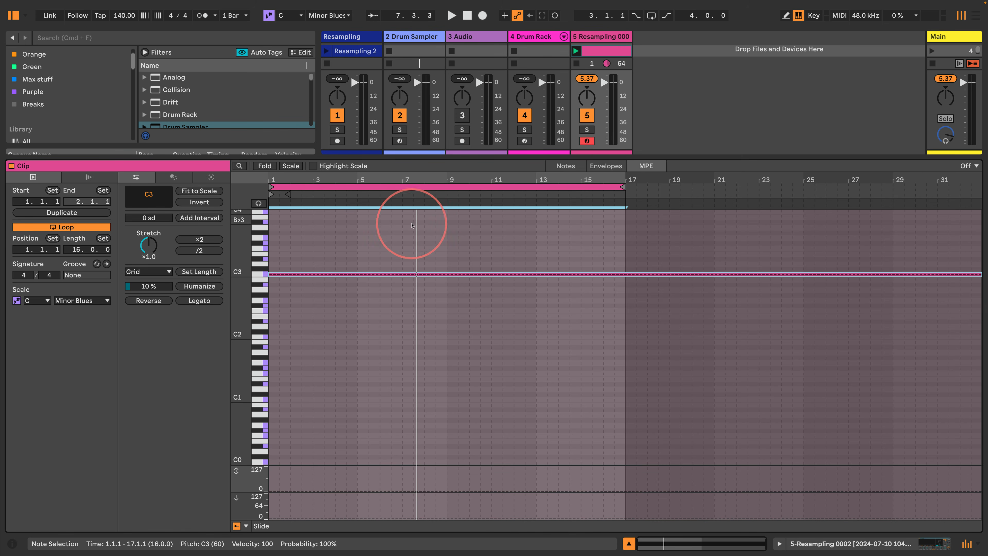
{"action": "left_click", "coordinate": [185, 179]}
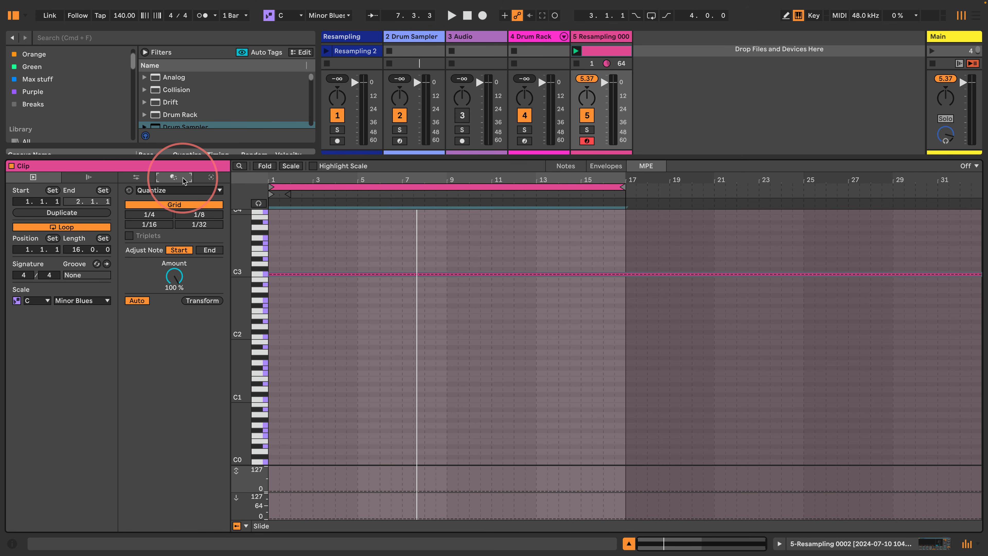
{"action": "left_click", "coordinate": [176, 191]}
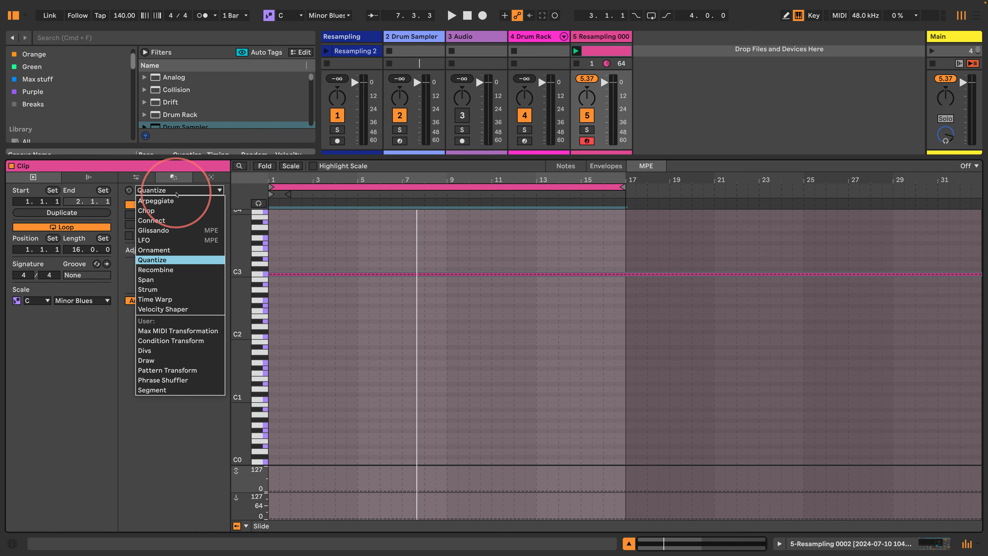
{"action": "left_click", "coordinate": [191, 240]}
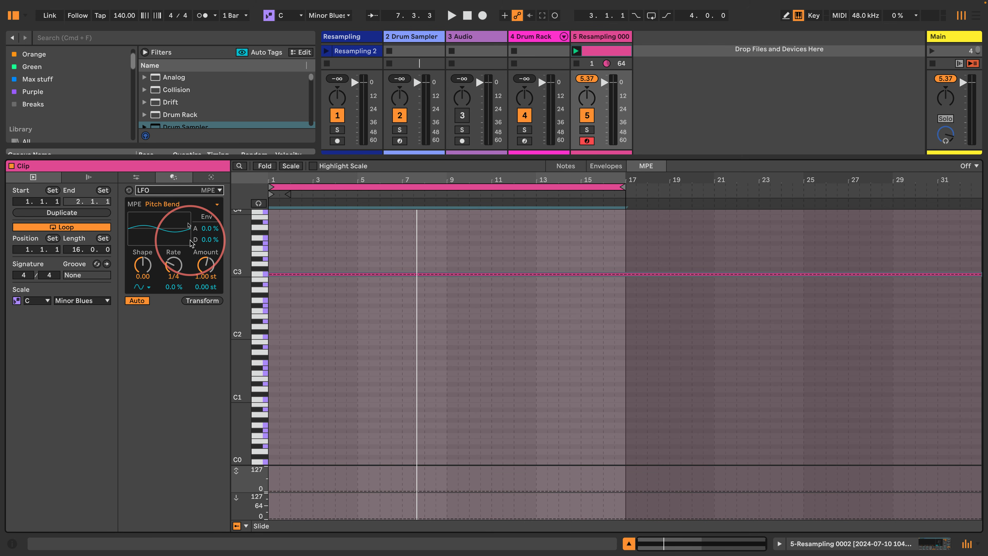
{"action": "left_click", "coordinate": [163, 204]}
{"action": "left_click", "coordinate": [154, 222]}
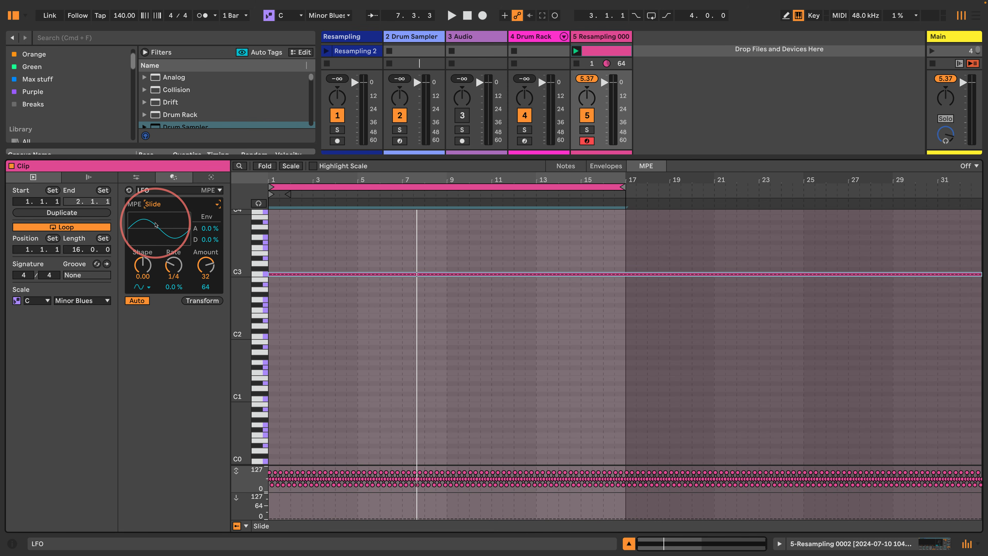
Enlarge the Slide lane in the clip and set the LFO's Shape to -0.44.
{"action": "left_click_drag", "start_coordinate": [273, 176], "coordinate": [273, 210]}
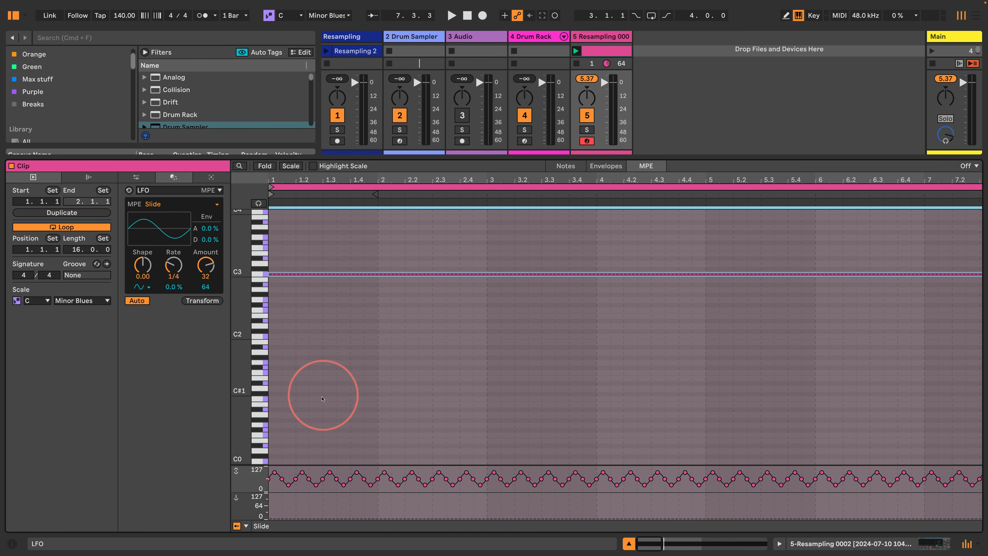
{"action": "left_click_drag", "start_coordinate": [304, 465], "coordinate": [308, 330]}
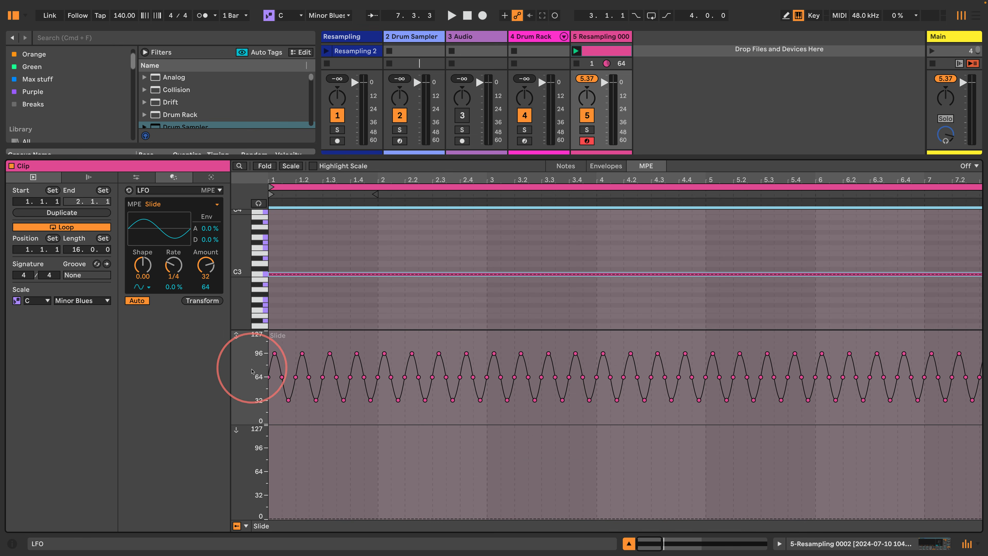
{"action": "left_click_drag", "start_coordinate": [450, 180], "coordinate": [451, 148]}
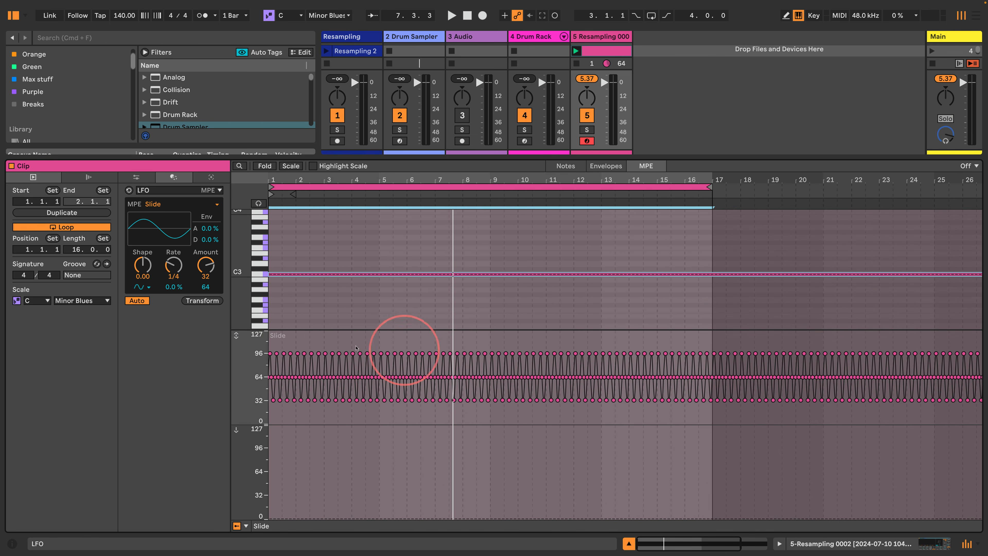
{"action": "left_click_drag", "start_coordinate": [280, 304], "coordinate": [687, 313]}
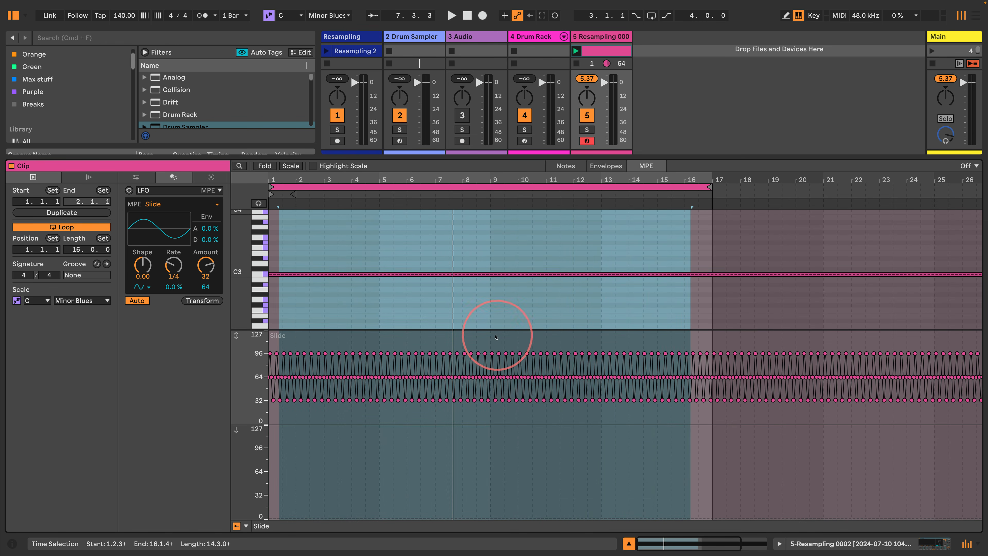
{"action": "left_click_drag", "start_coordinate": [143, 282], "coordinate": [147, 263]}
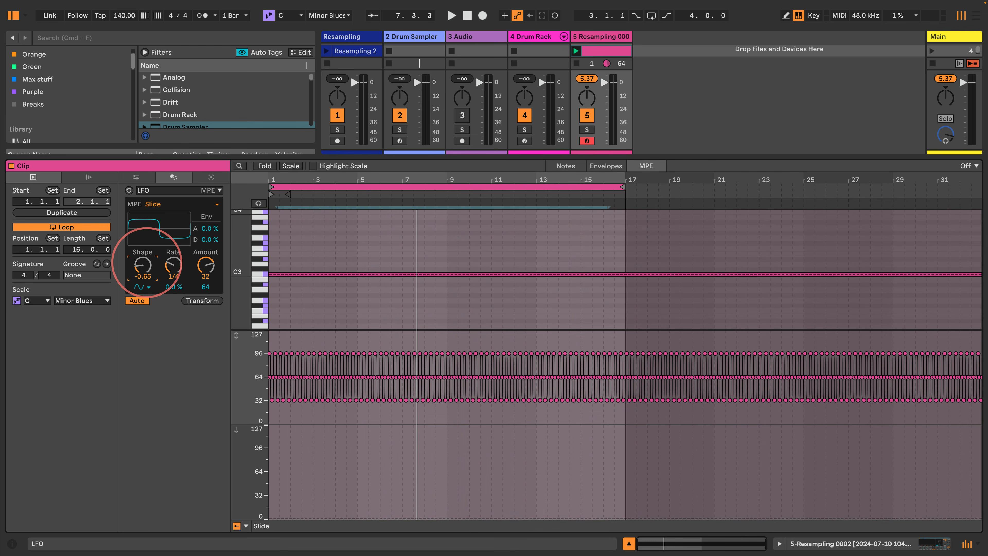
{"action": "left_click_drag", "start_coordinate": [147, 211], "coordinate": [146, 209]}
{"action": "double_click", "coordinate": [276, 178]}
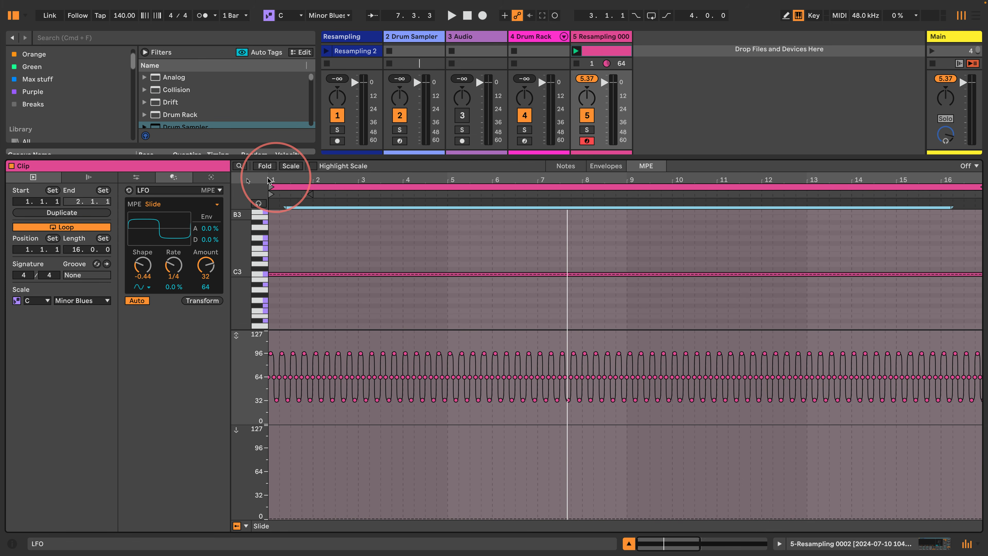
Switch the LFO to the random waveform and set its Rate to 1 and Amount to 67.
{"action": "left_click", "coordinate": [142, 287]}
{"action": "left_click", "coordinate": [140, 328]}
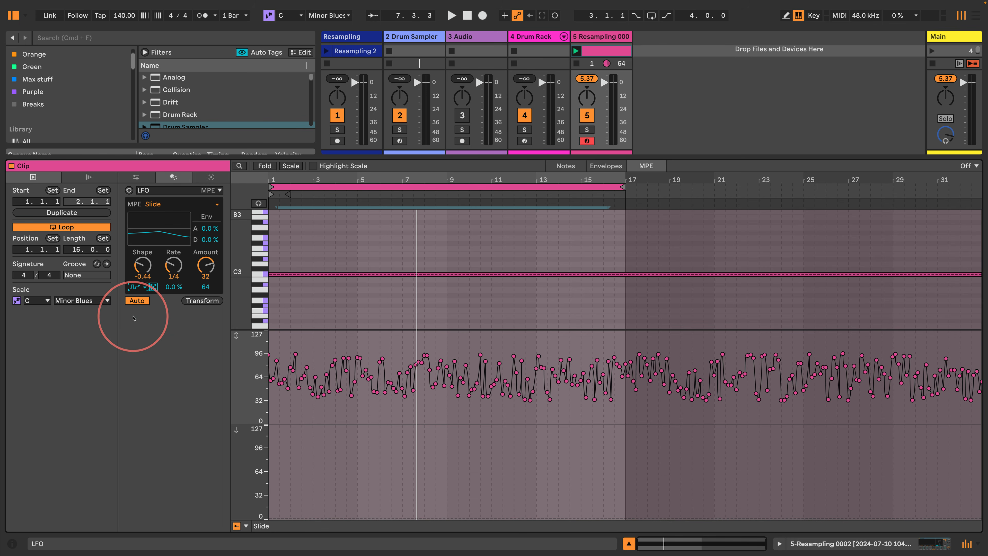
{"action": "left_click_drag", "start_coordinate": [272, 180], "coordinate": [272, 182]}
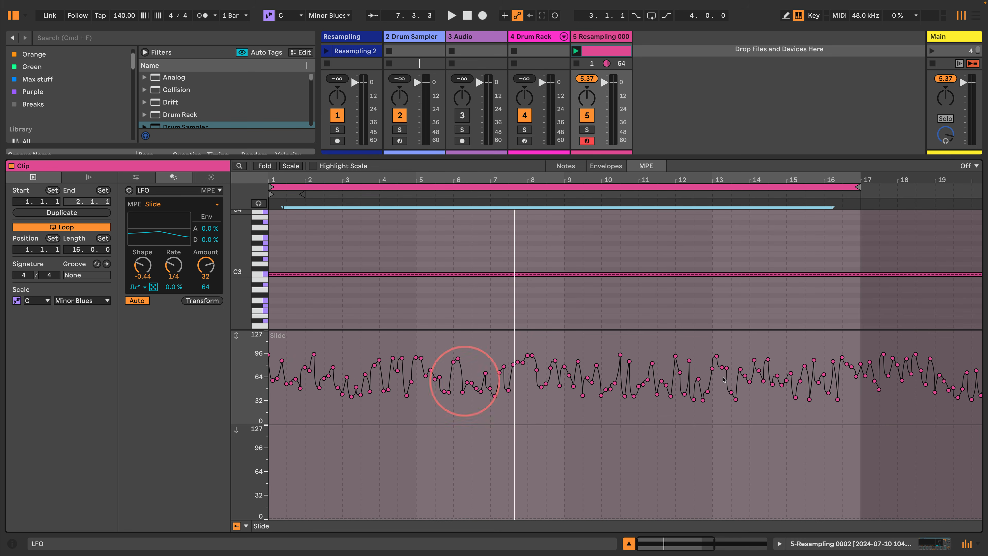
{"action": "left_click_drag", "start_coordinate": [175, 279], "coordinate": [204, 266]}
Set the sampler's filter to 659 Hz Freq and 46 % Res, with Slide modulating the filter by 53 %, during playback.
{"action": "left_click", "coordinate": [845, 545]}
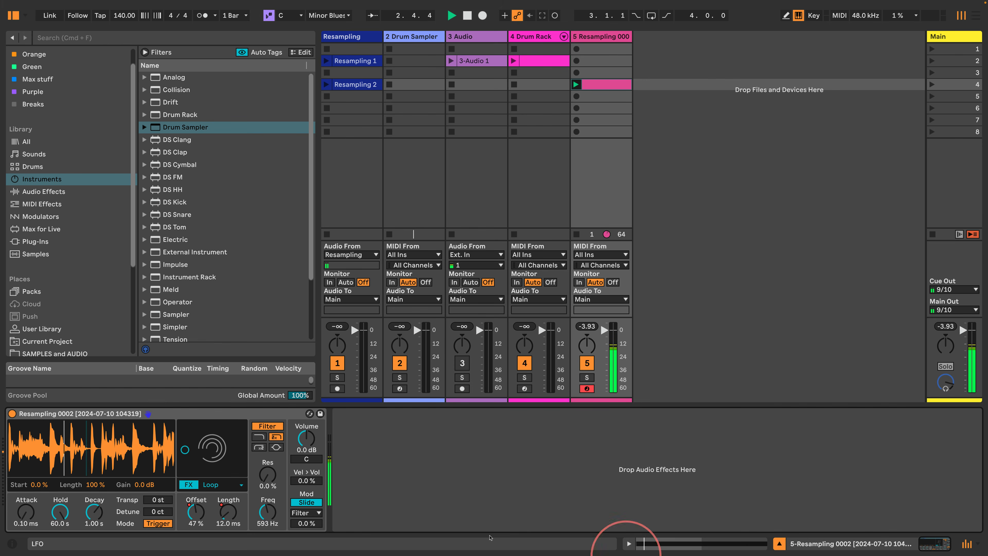
{"action": "left_click", "coordinate": [266, 512]}
{"action": "mouse_move", "coordinate": [265, 513]}
{"action": "left_mouse_down"}
{"action": "mouse_move", "coordinate": [305, 522]}
{"action": "mouse_move", "coordinate": [302, 513]}
{"action": "mouse_move", "coordinate": [269, 510]}
{"action": "left_mouse_up"}
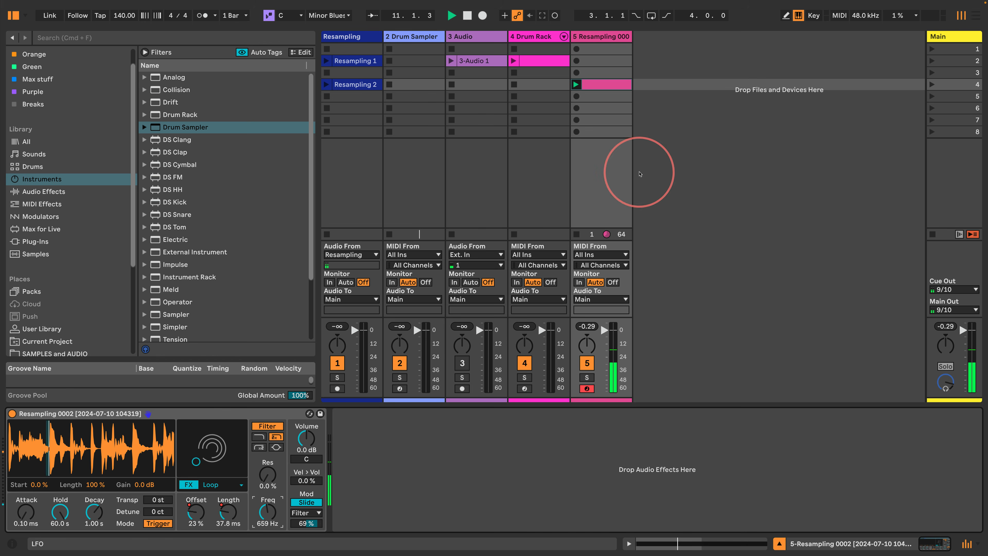
{"action": "left_click_drag", "start_coordinate": [267, 475], "coordinate": [268, 474]}
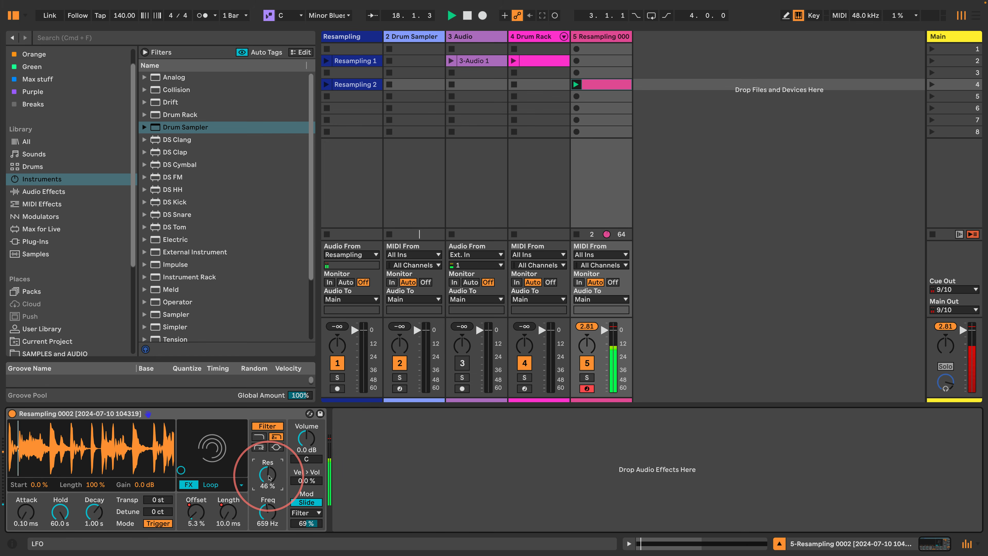
{"action": "left_click_drag", "start_coordinate": [310, 524], "coordinate": [310, 522]}
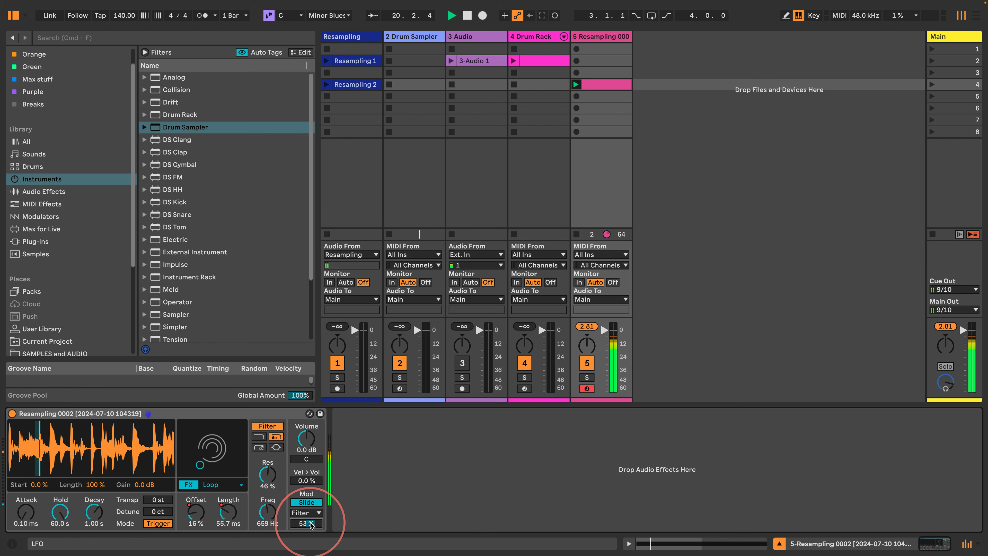
Show the clip's modulation envelope for the sampler's loop Offset and return to the note view.
{"action": "right_click", "coordinate": [193, 508]}
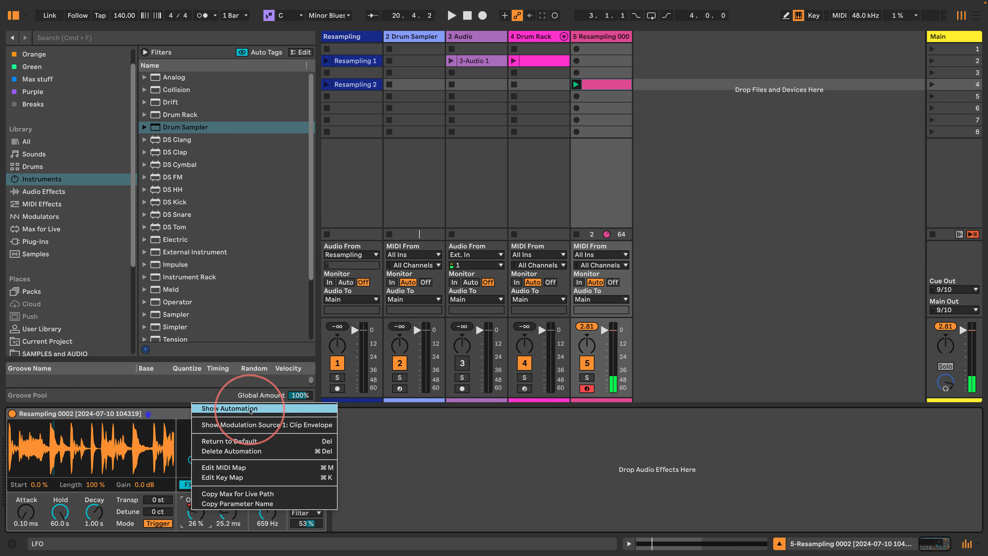
{"action": "left_click", "coordinate": [251, 425]}
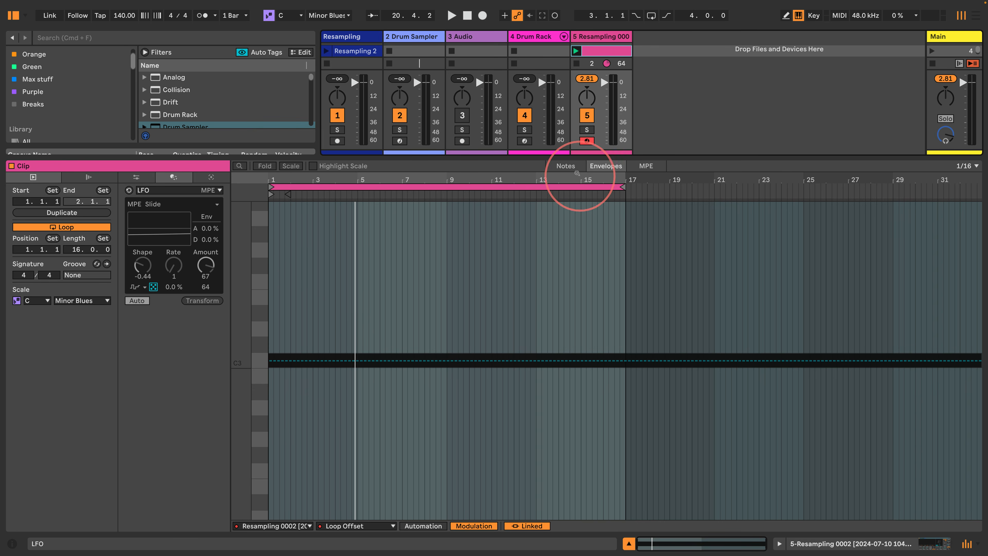
{"action": "left_click", "coordinate": [566, 166]}
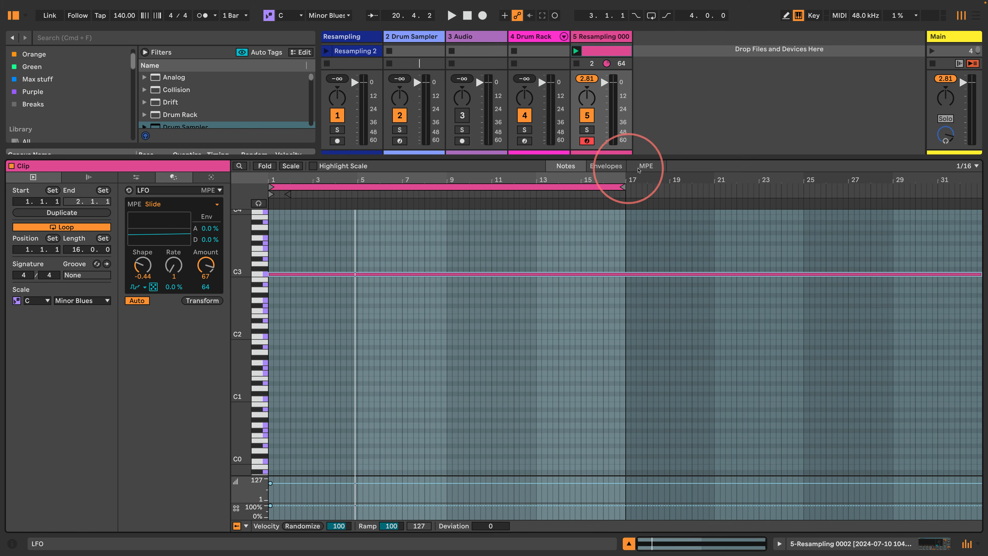
Redraw the Loop Offset automation freehand from about bar 13 to bar 17, and simplify the envelope.
{"action": "left_click", "coordinate": [606, 165]}
{"action": "left_click", "coordinate": [351, 527]}
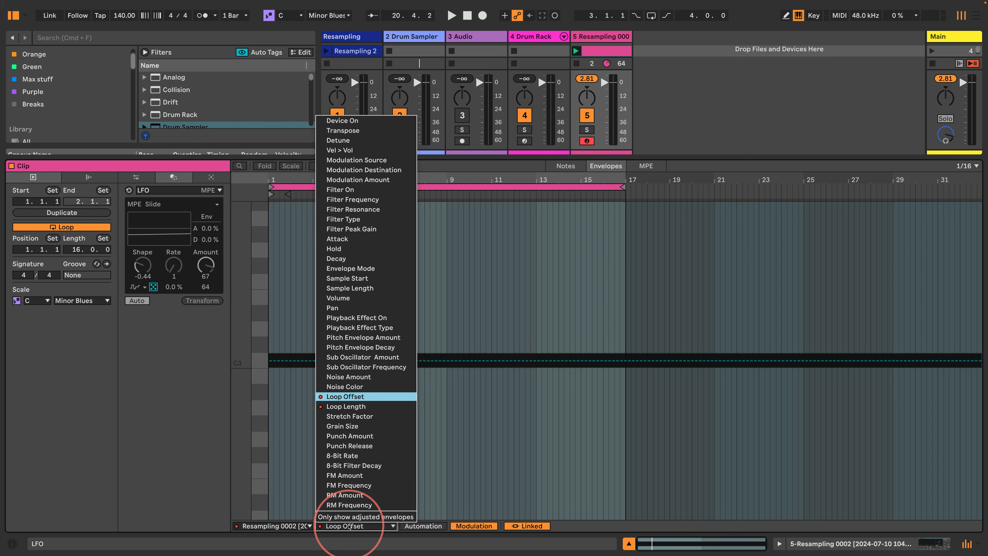
{"action": "left_click", "coordinate": [418, 528]}
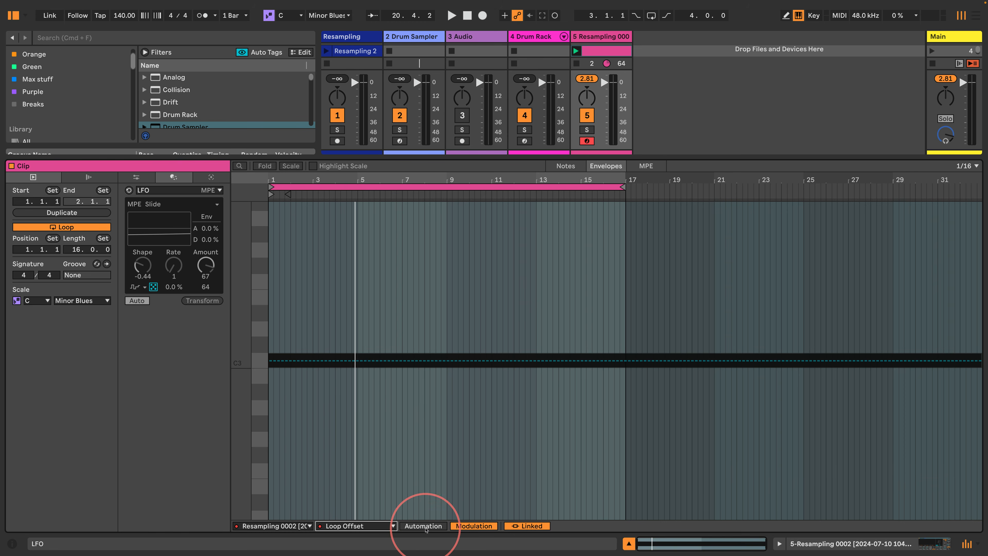
{"action": "left_click", "coordinate": [423, 526]}
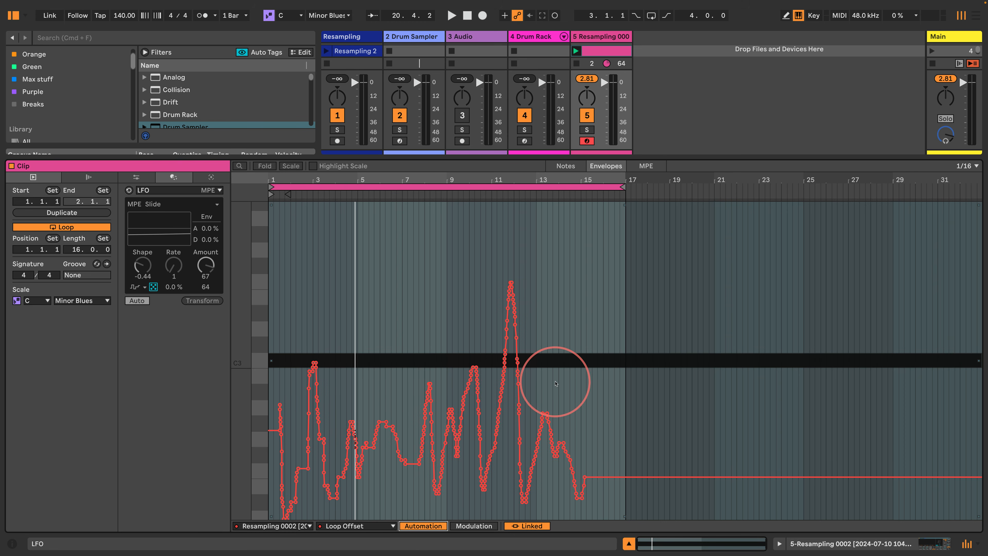
{"action": "mouse_move", "coordinate": [549, 397]}
{"action": "left_mouse_down"}
{"action": "mouse_move", "coordinate": [591, 331]}
{"action": "mouse_move", "coordinate": [629, 370]}
{"action": "left_mouse_up"}
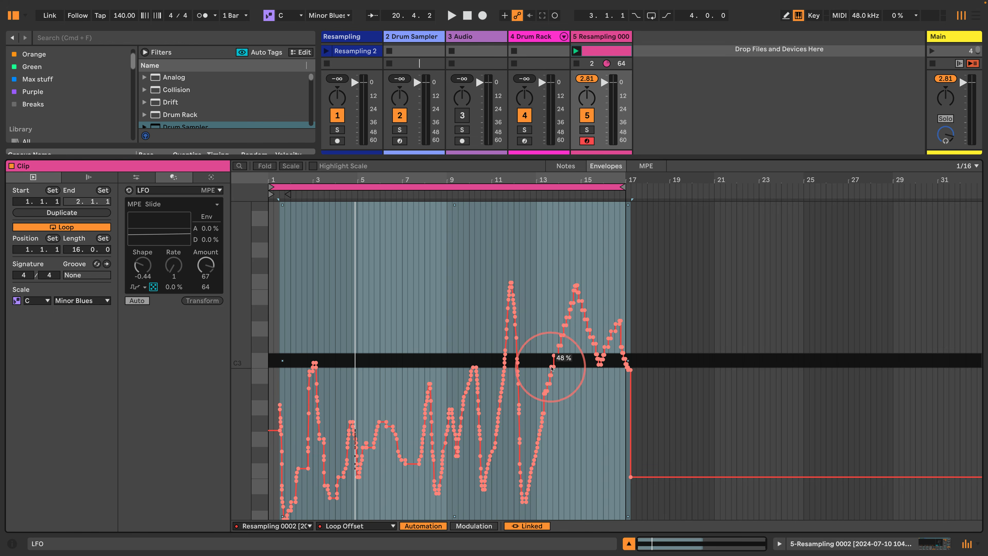
{"action": "right_click", "coordinate": [553, 368]}
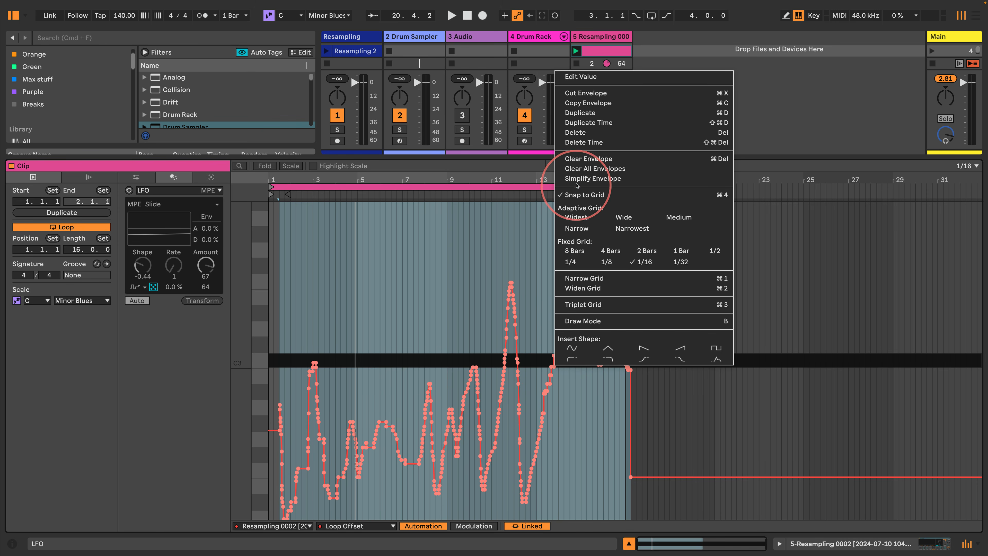
{"action": "left_click", "coordinate": [593, 179]}
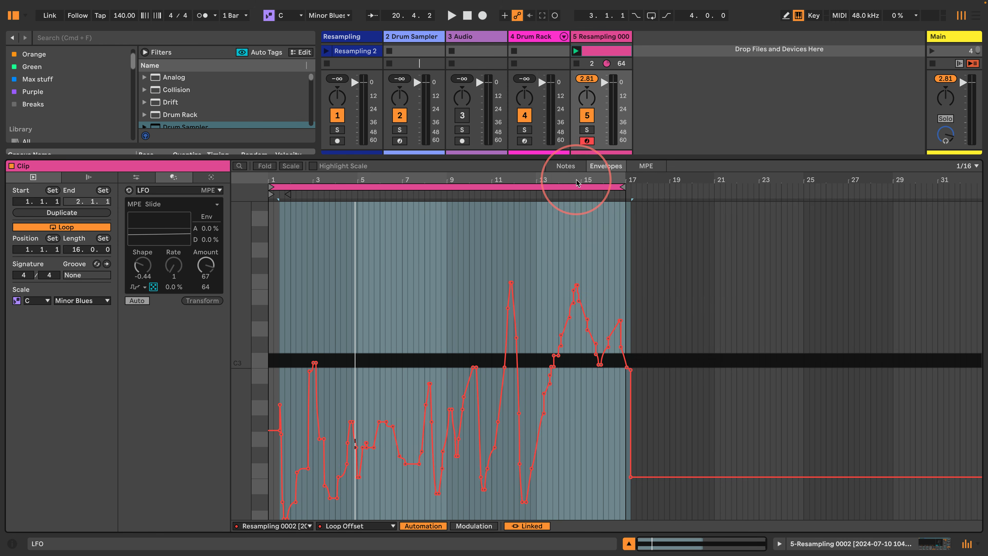
Redraw the Loop Length automation freehand from bar 5 to about bar 18, and simplify the envelope.
{"action": "left_click", "coordinate": [345, 526]}
{"action": "left_click", "coordinate": [341, 410]}
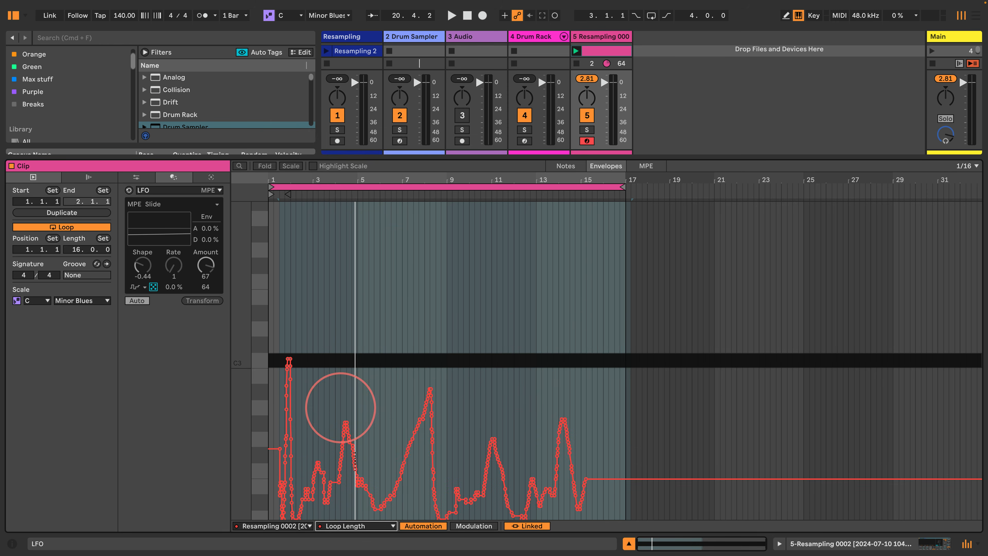
{"action": "key", "text": "b"}
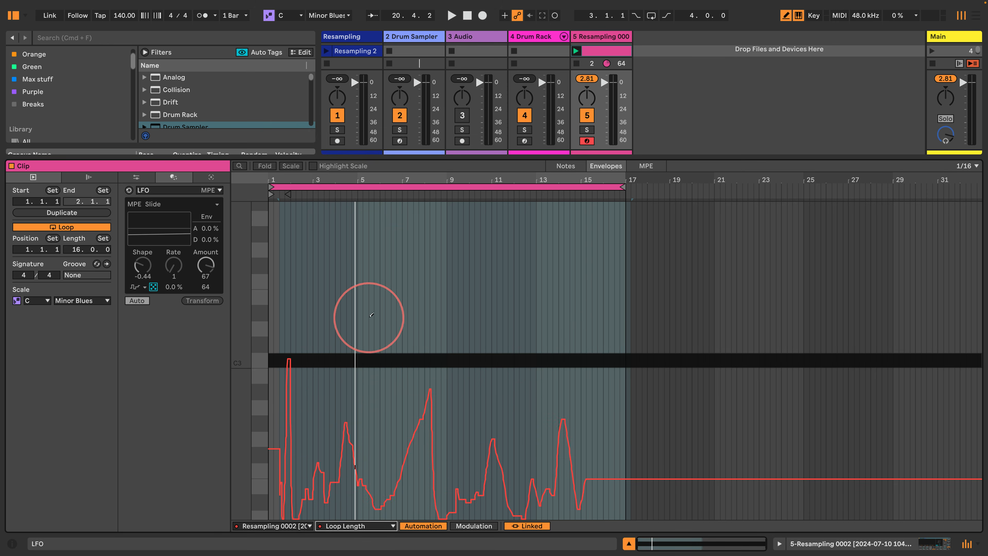
{"action": "left_click_drag", "start_coordinate": [360, 318], "coordinate": [444, 400]}
{"action": "mouse_move", "coordinate": [397, 220]}
{"action": "left_mouse_down"}
{"action": "mouse_move", "coordinate": [614, 303]}
{"action": "mouse_move", "coordinate": [639, 364]}
{"action": "mouse_move", "coordinate": [656, 366]}
{"action": "left_mouse_up"}
{"action": "key", "text": "b"}
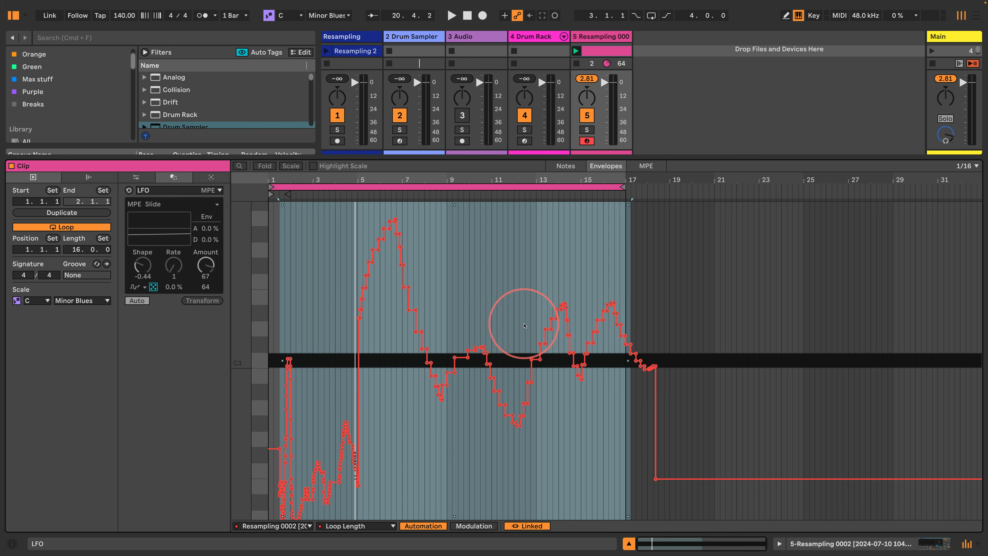
{"action": "right_click", "coordinate": [487, 355]}
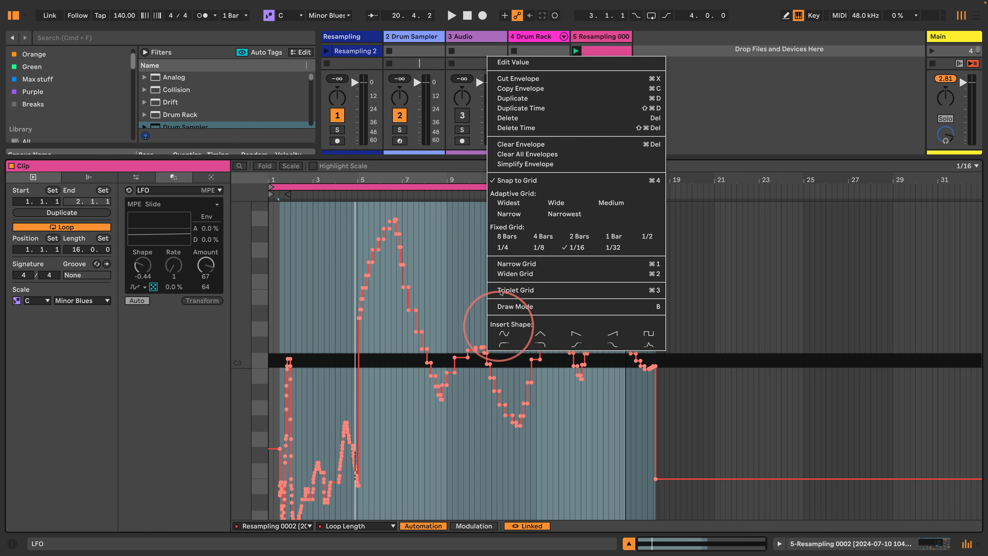
{"action": "left_click", "coordinate": [518, 168]}
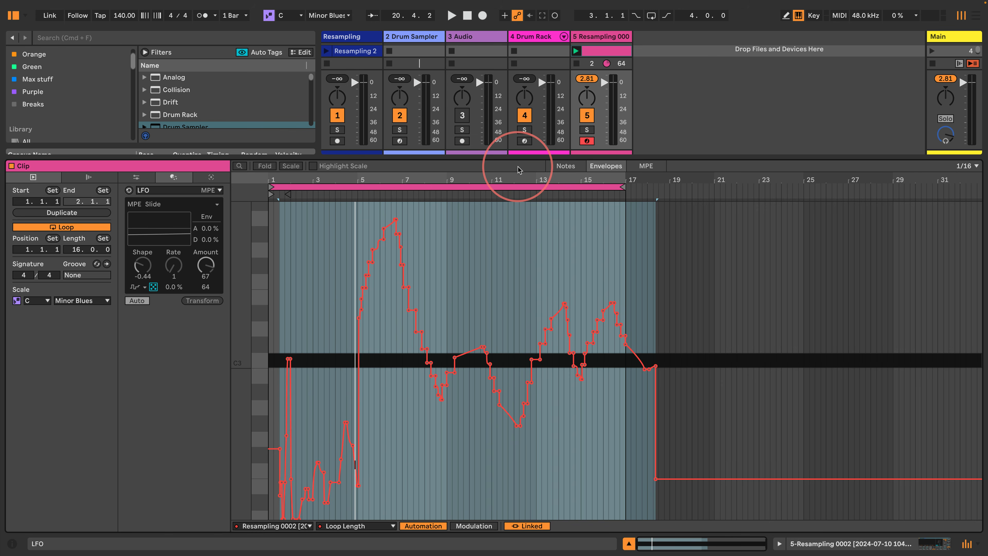
Launch the track 5 clip and add a Limiter audio effect after its sampler.
{"action": "left_click", "coordinate": [575, 51]}
{"action": "left_click", "coordinate": [805, 541]}
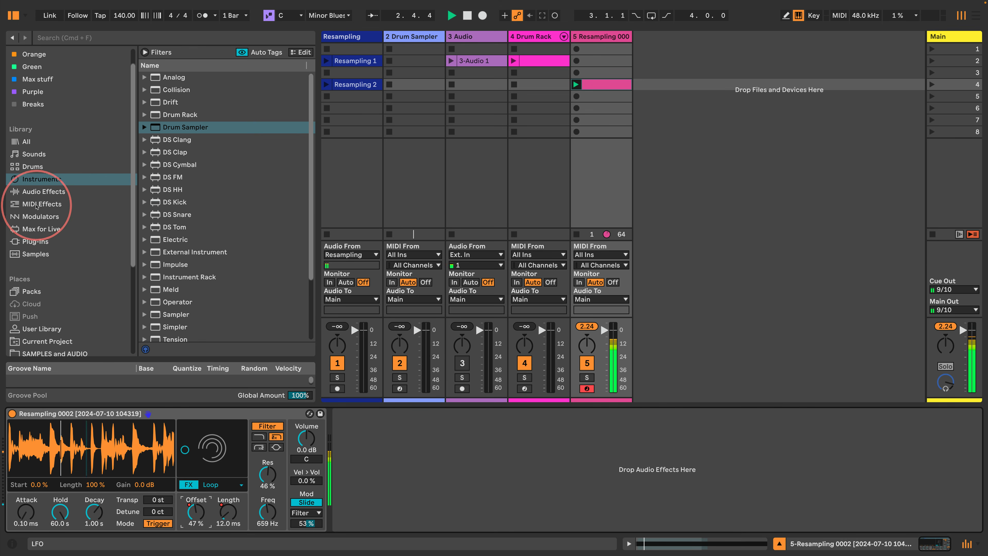
{"action": "left_click", "coordinate": [41, 191]}
{"action": "scroll", "coordinate": [162, 231], "scroll_direction": "down", "scroll_amount": 6}
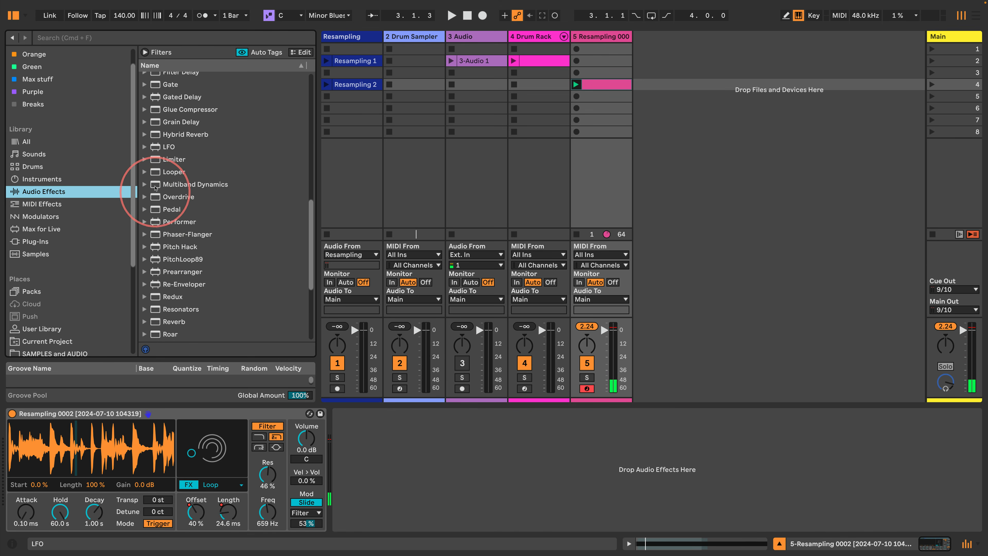
{"action": "left_click_drag", "start_coordinate": [155, 164], "coordinate": [372, 471]}
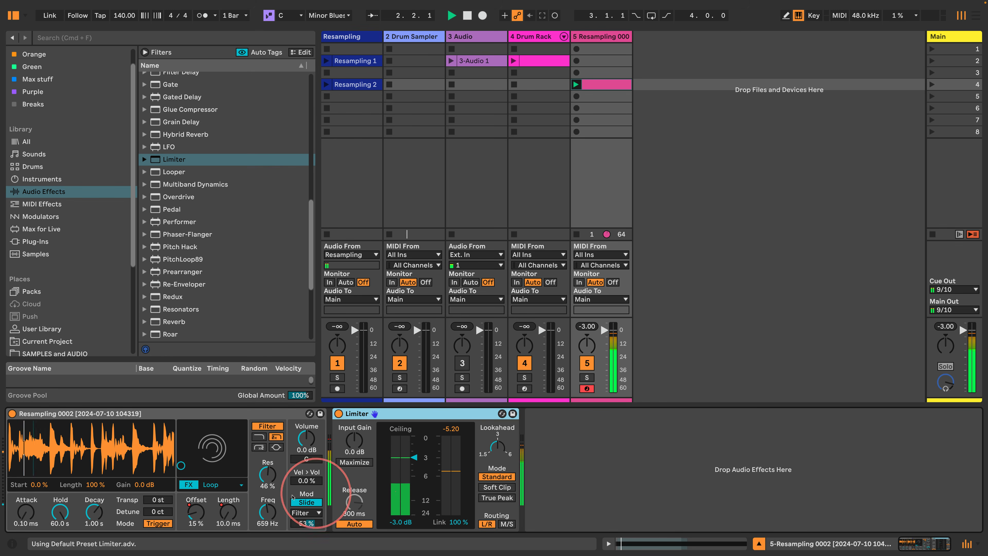
Raise the sampler filter's Res to 54 %, then switch it to the peak type with Freq 1.43 kHz and Gain 6.1 dB.
{"action": "left_click_drag", "start_coordinate": [274, 477], "coordinate": [274, 469]}
{"action": "left_click", "coordinate": [276, 447]}
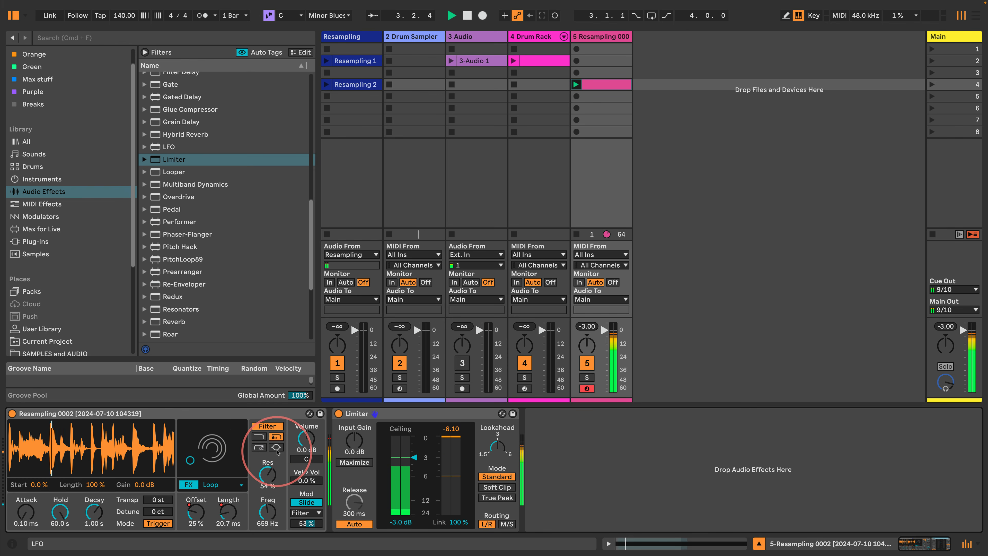
{"action": "left_click_drag", "start_coordinate": [268, 522], "coordinate": [260, 467]}
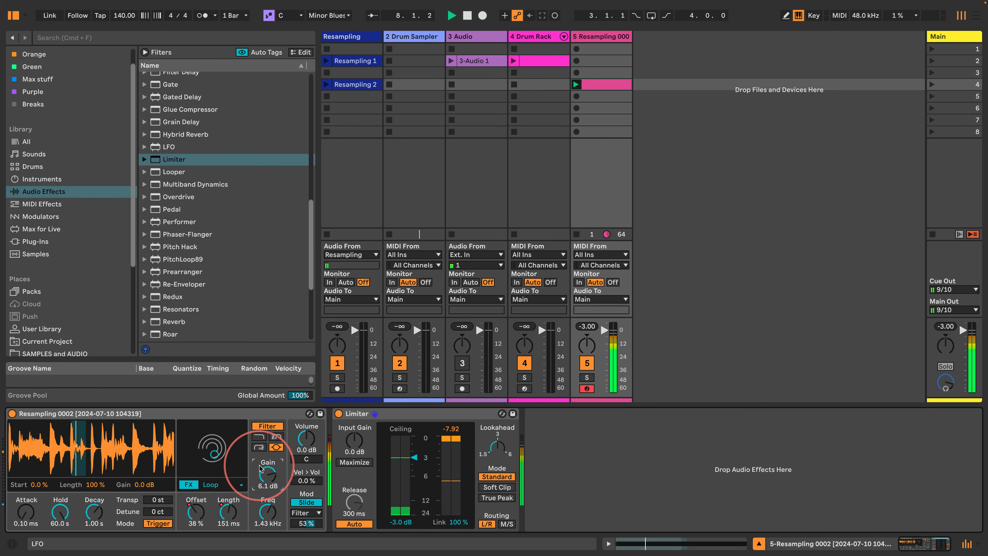
Scale down the clip's whole Loop Length automation curve vertically to roughly a third of its height, and return to the device view.
{"action": "double_click", "coordinate": [603, 85]}
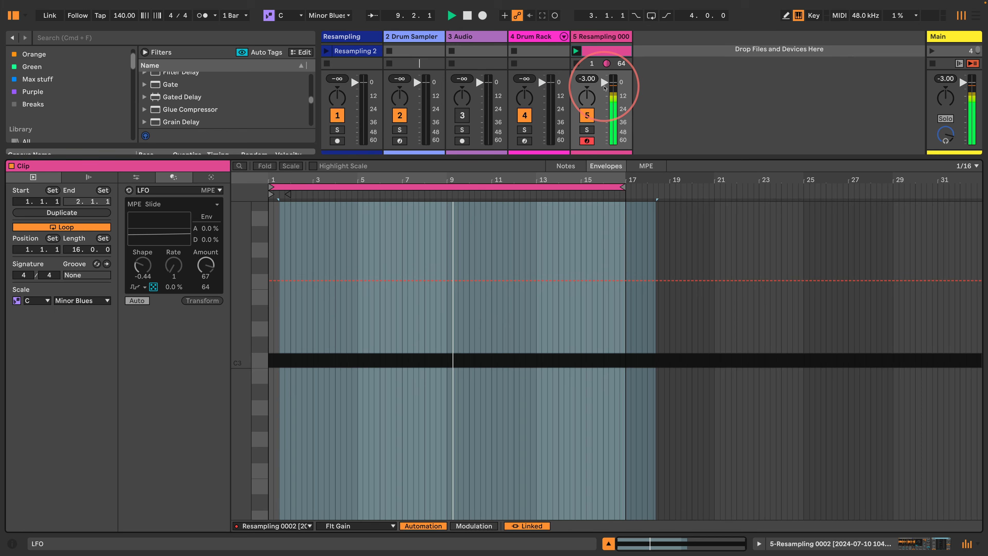
{"action": "left_click", "coordinate": [343, 526]}
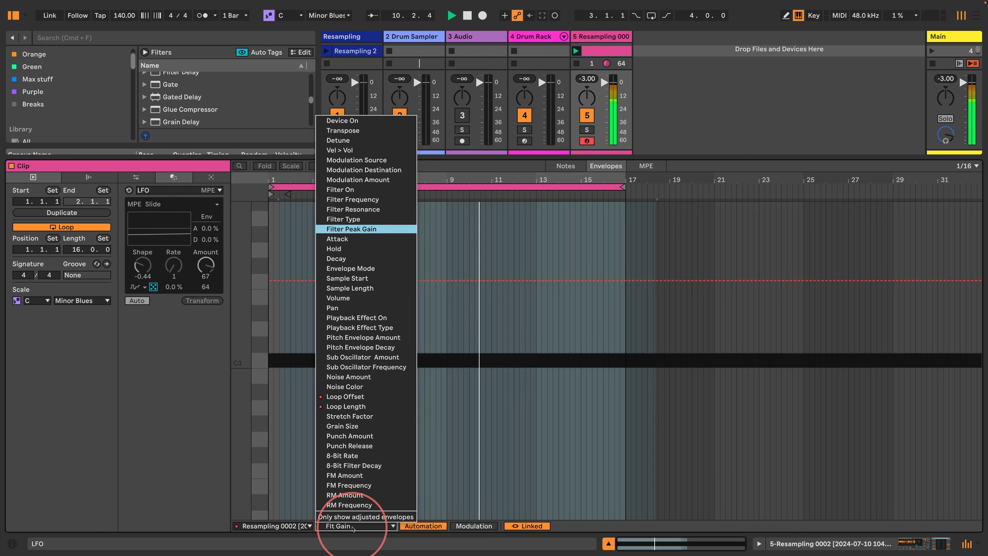
{"action": "left_click", "coordinate": [352, 406]}
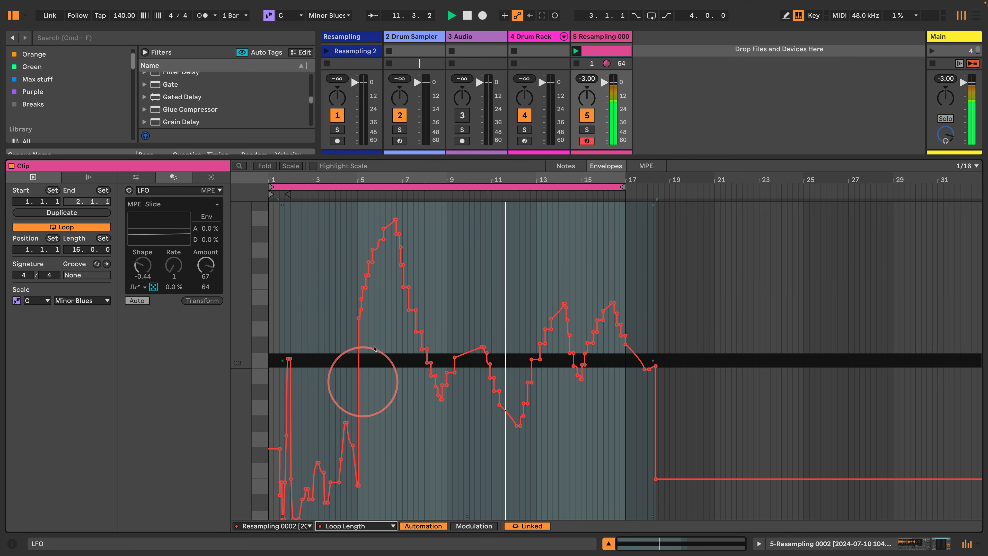
{"action": "left_click_drag", "start_coordinate": [467, 205], "coordinate": [468, 436]}
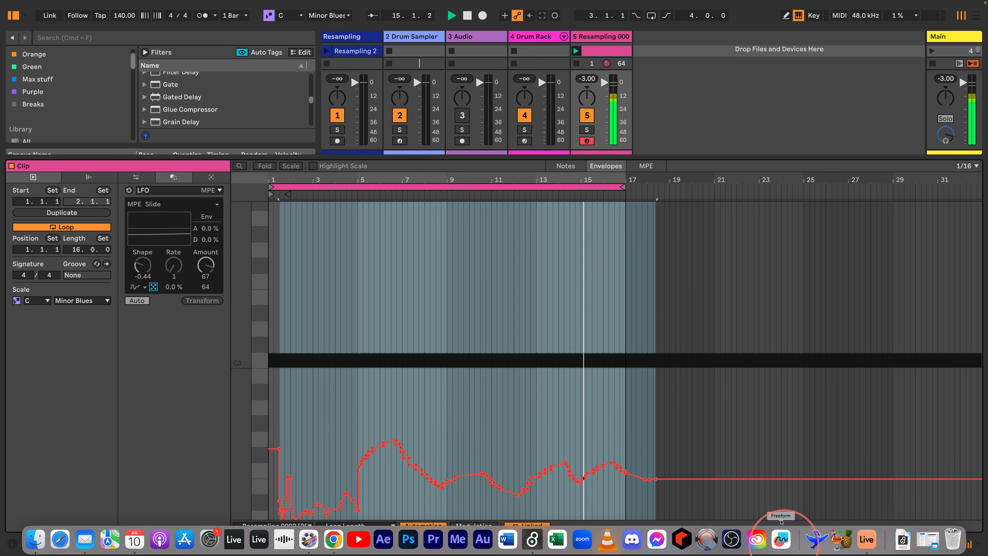
{"action": "left_click", "coordinate": [788, 544]}
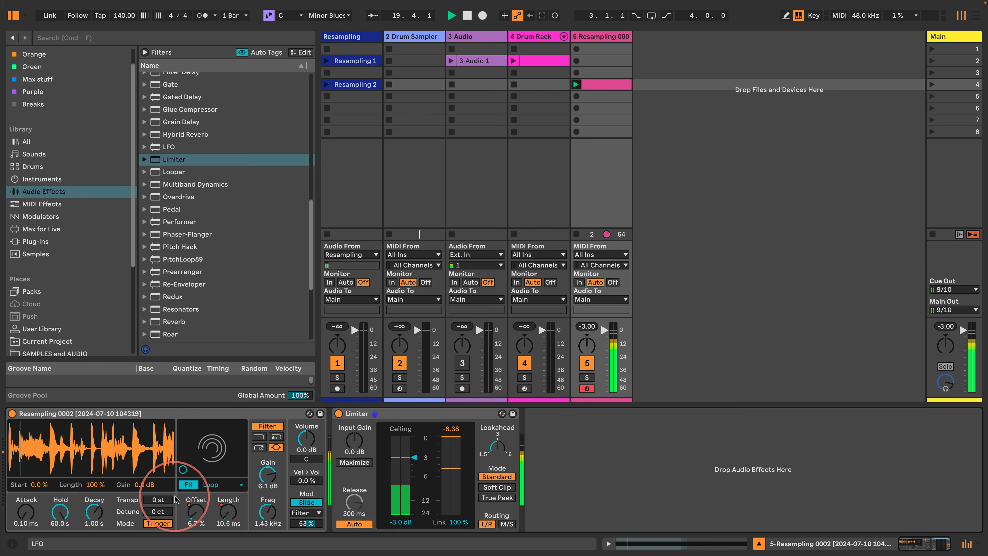
Arm the Resampling track, record the mangled loop into its scene 7 slot for eight bars, and stop playback.
{"action": "left_click", "coordinate": [338, 388]}
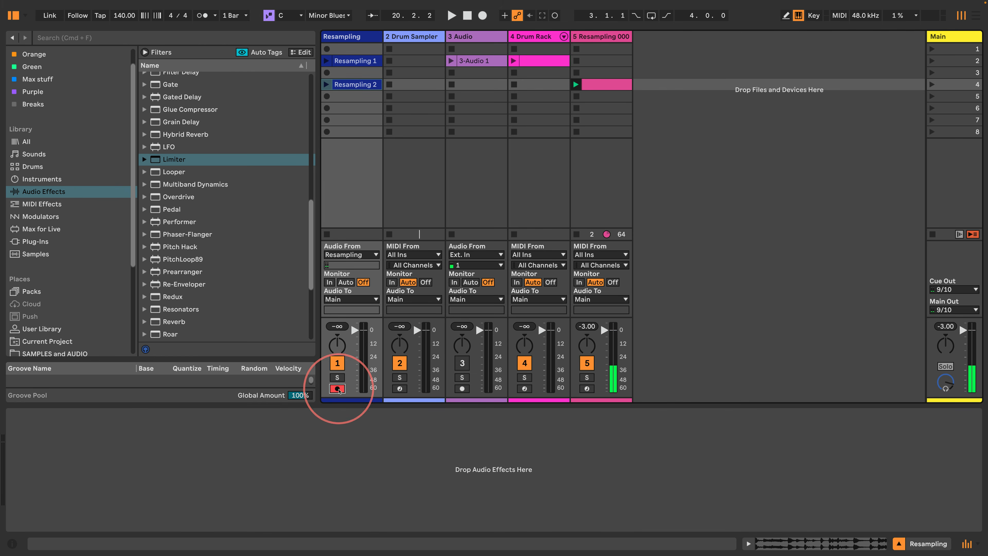
{"action": "left_click", "coordinate": [351, 121]}
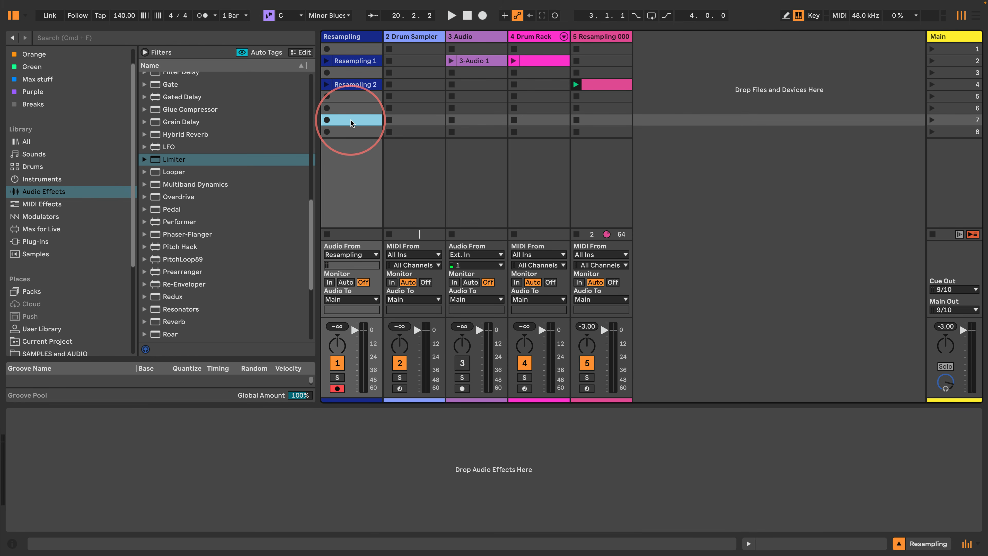
{"action": "double_click", "coordinate": [351, 121]}
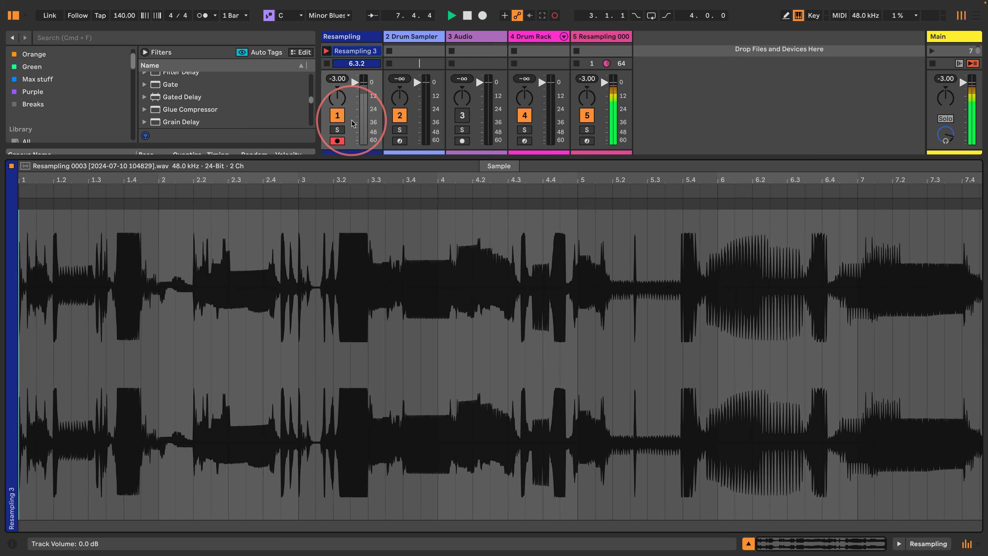
{"action": "left_click", "coordinate": [328, 63]}
{"action": "key", "text": "space"}
{"action": "left_click_drag", "start_coordinate": [361, 147], "coordinate": [334, 381]}
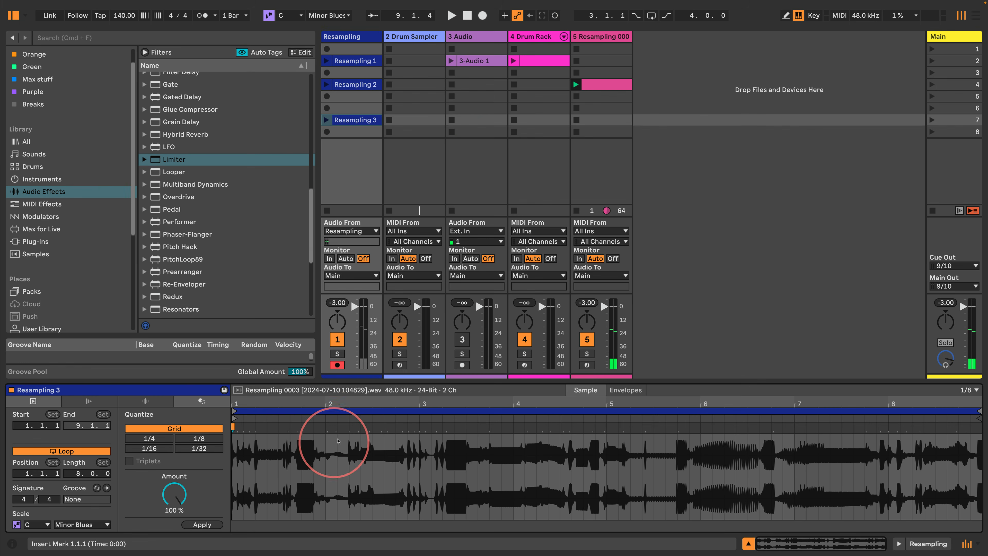
Load the Resampling 3 clip onto the Drum Rack's E1 pad and rename its chain Grain.
{"action": "left_click", "coordinate": [534, 35]}
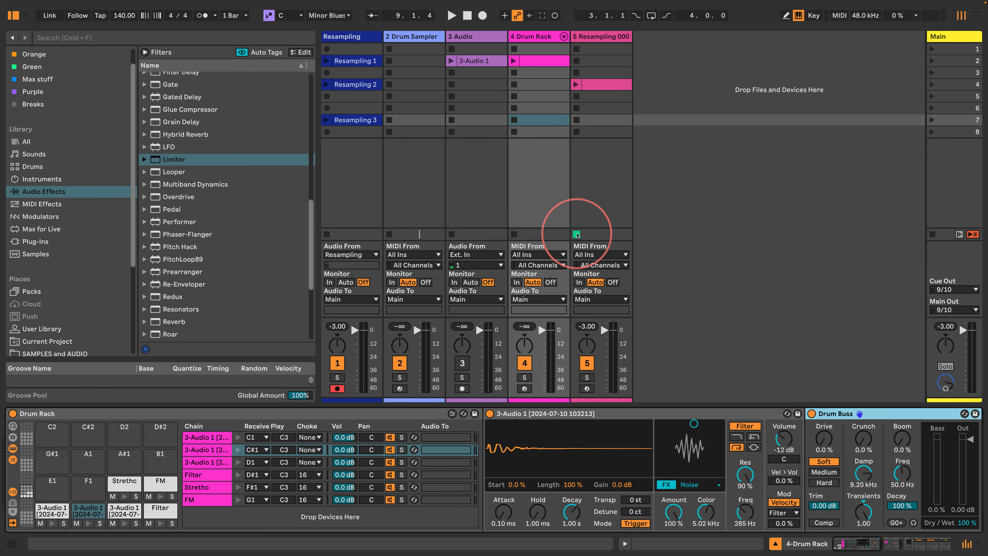
{"action": "left_click_drag", "start_coordinate": [352, 119], "coordinate": [48, 487]}
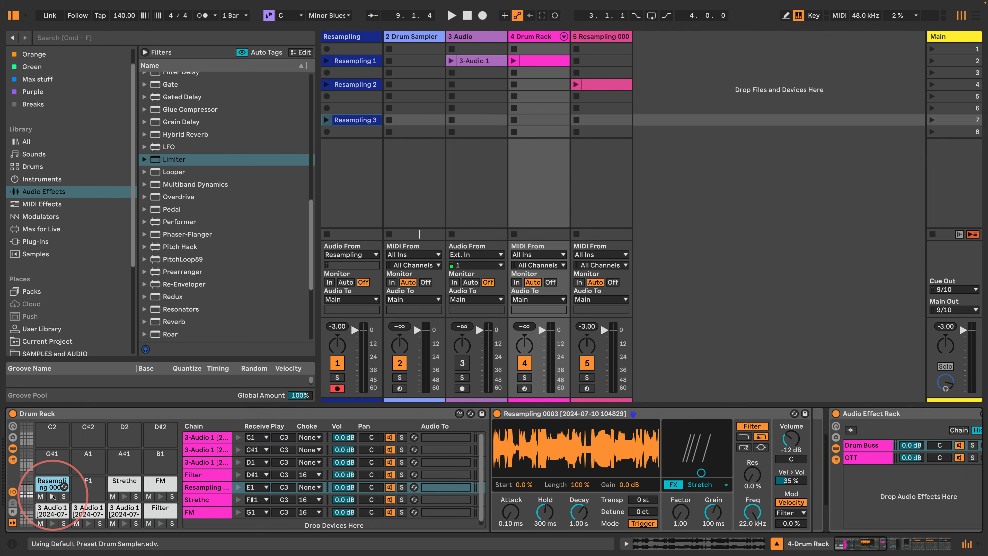
{"action": "left_click", "coordinate": [52, 496]}
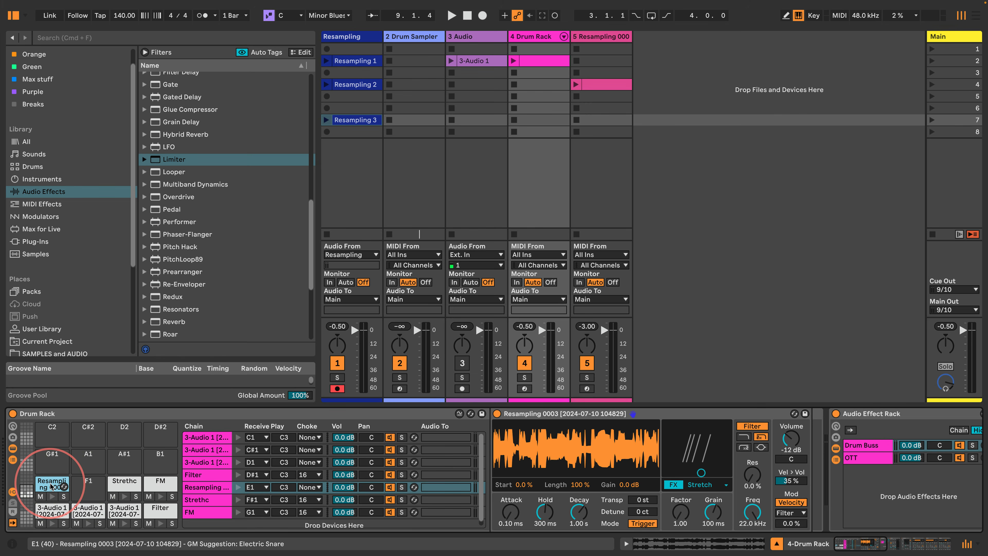
{"action": "left_click", "coordinate": [209, 488]}
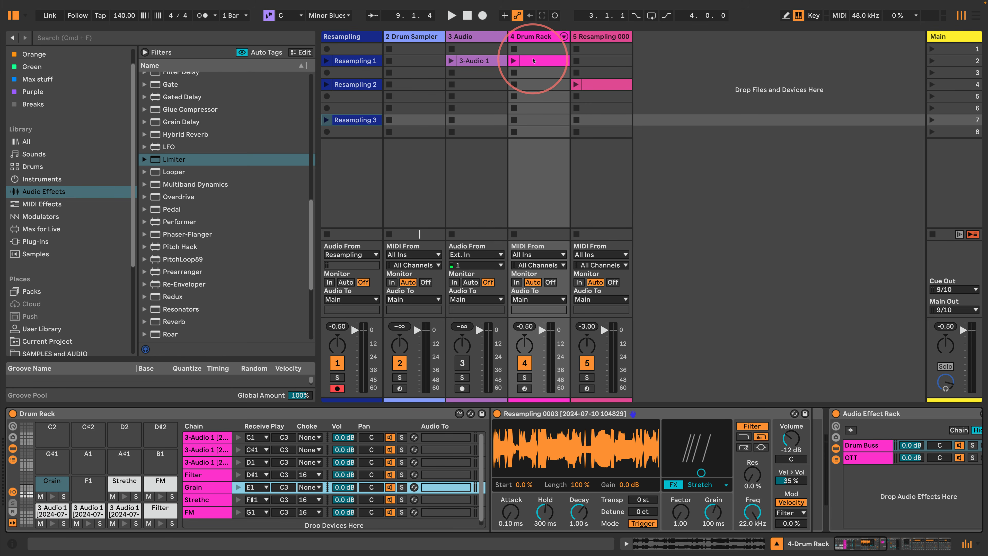
Fill the Grain row of the Drum Rack clip with sixteenth notes across the whole bar.
{"action": "left_click", "coordinate": [543, 62]}
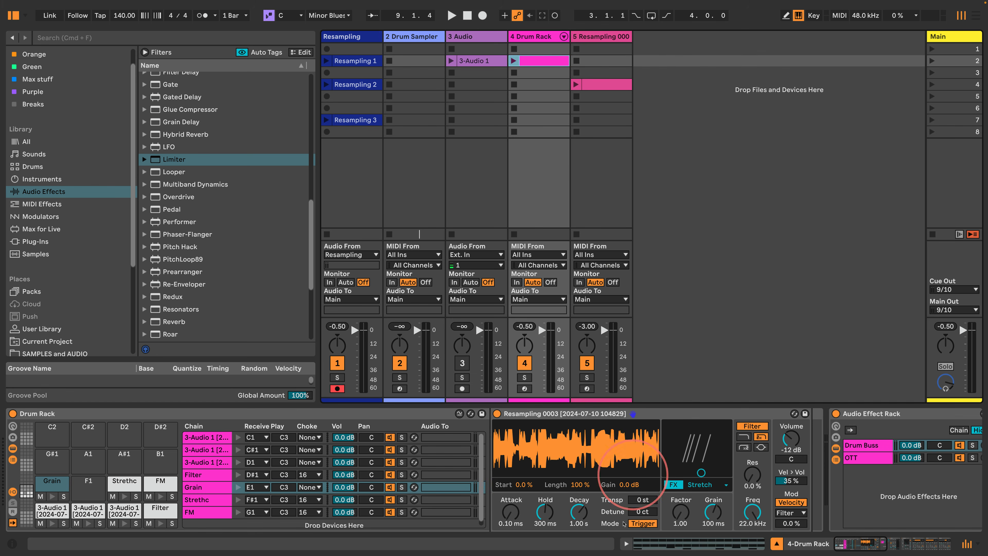
{"action": "left_click", "coordinate": [626, 545]}
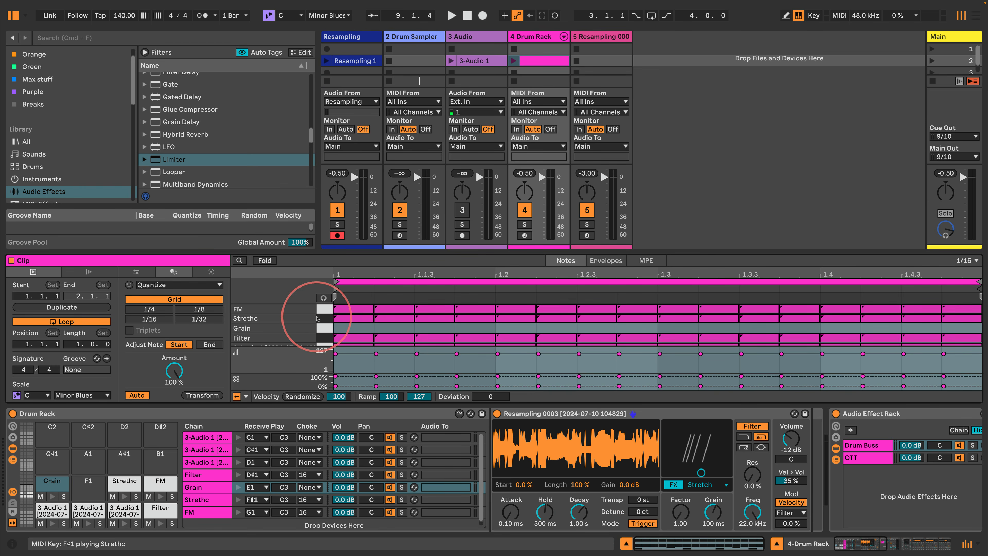
{"action": "left_click", "coordinate": [354, 328]}
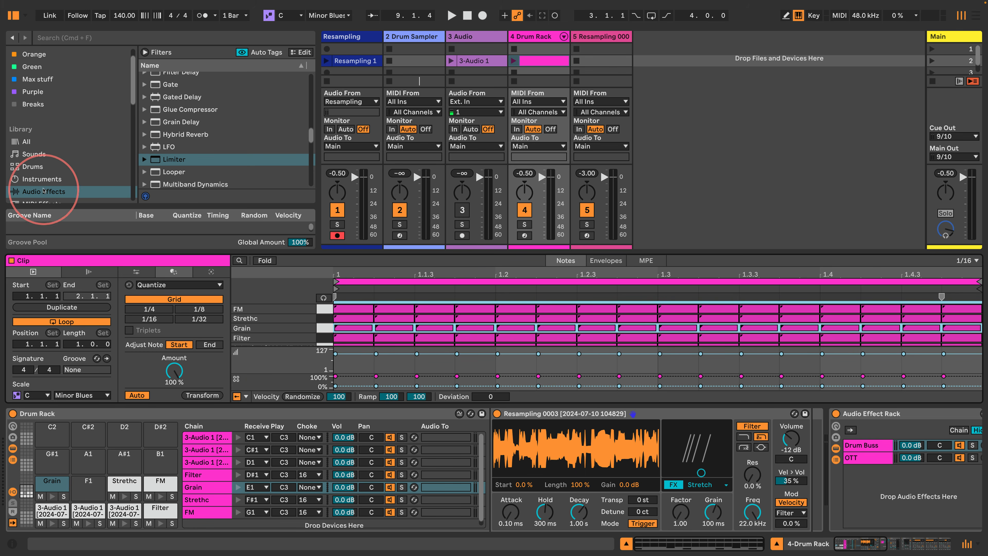
Insert an Expression Control MIDI effect in front of the Grain pad's sampler.
{"action": "scroll", "coordinate": [34, 192], "scroll_direction": "down", "scroll_amount": 1}
{"action": "left_click", "coordinate": [35, 191]}
{"action": "scroll", "coordinate": [164, 136], "scroll_direction": "down", "scroll_amount": 1}
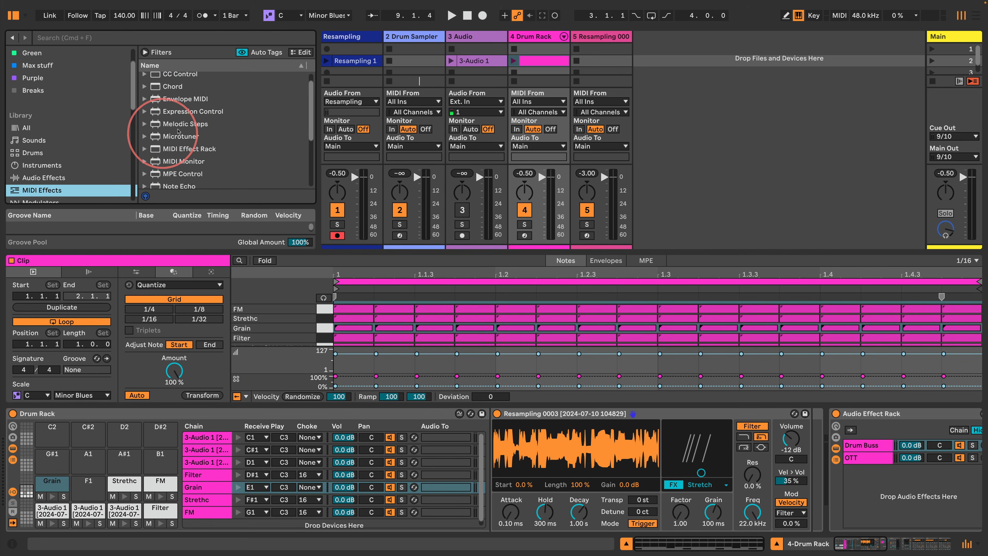
{"action": "left_click_drag", "start_coordinate": [155, 112], "coordinate": [495, 429]}
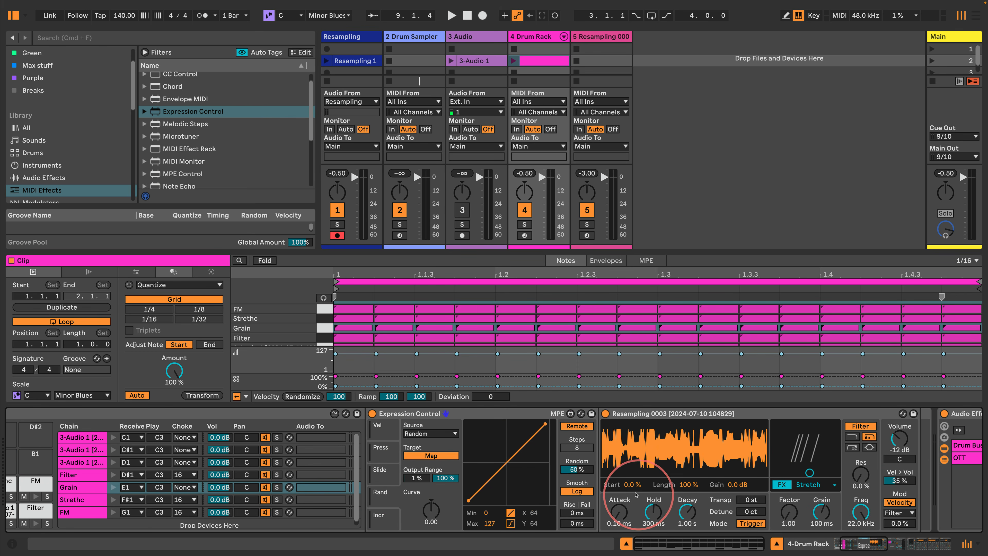
Map Expression Control's Random source to the sampler's Start, put the Grain chain in choke group 16, and play the Drum Rack clip.
{"action": "key", "text": "space"}
{"action": "key", "text": "space"}
{"action": "left_click", "coordinate": [515, 60]}
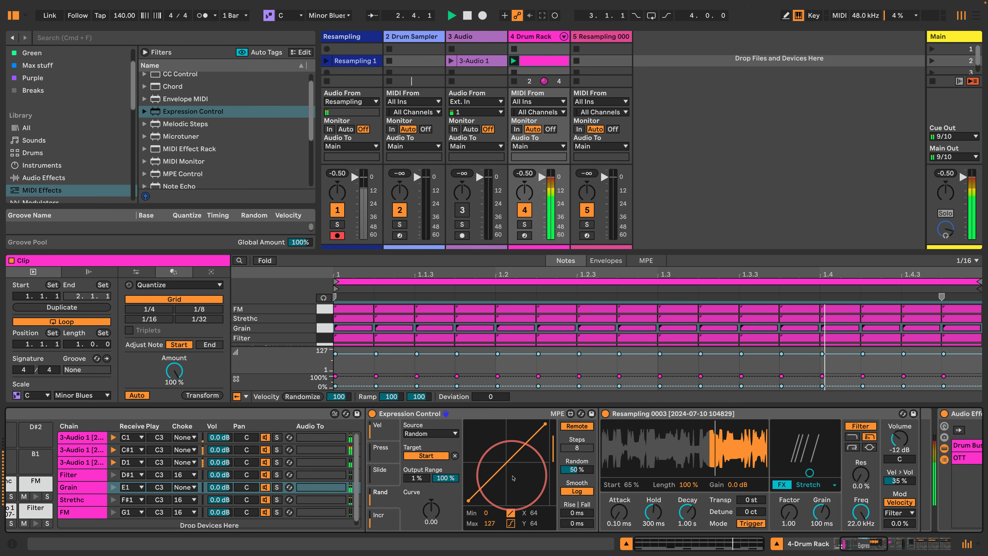
Set the Grain sampler's Hold to 1.00 ms, Decay to 133 ms and Vel > Vol to 0.0%, and play the pattern.
{"action": "left_click_drag", "start_coordinate": [650, 506], "coordinate": [683, 504]}
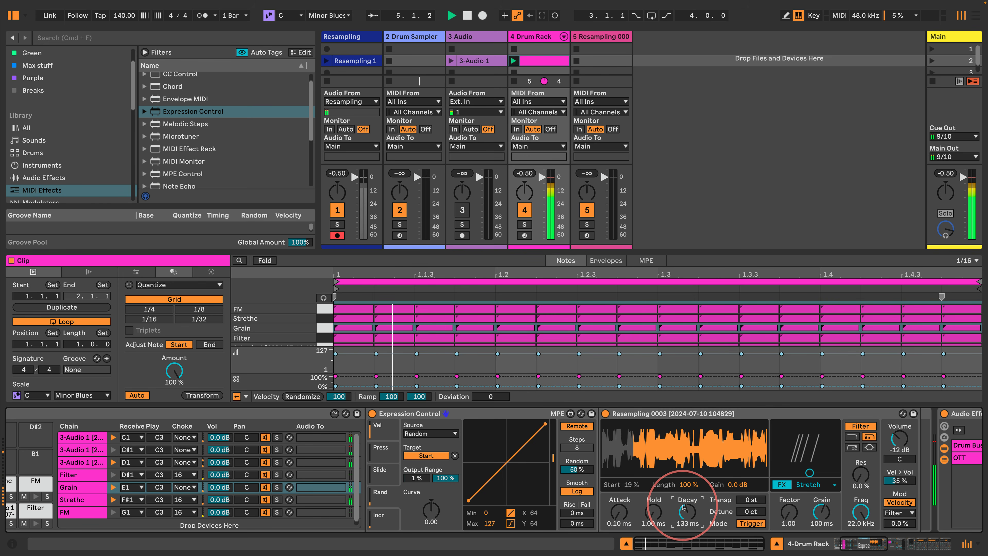
{"action": "left_click_drag", "start_coordinate": [896, 481], "coordinate": [896, 496]}
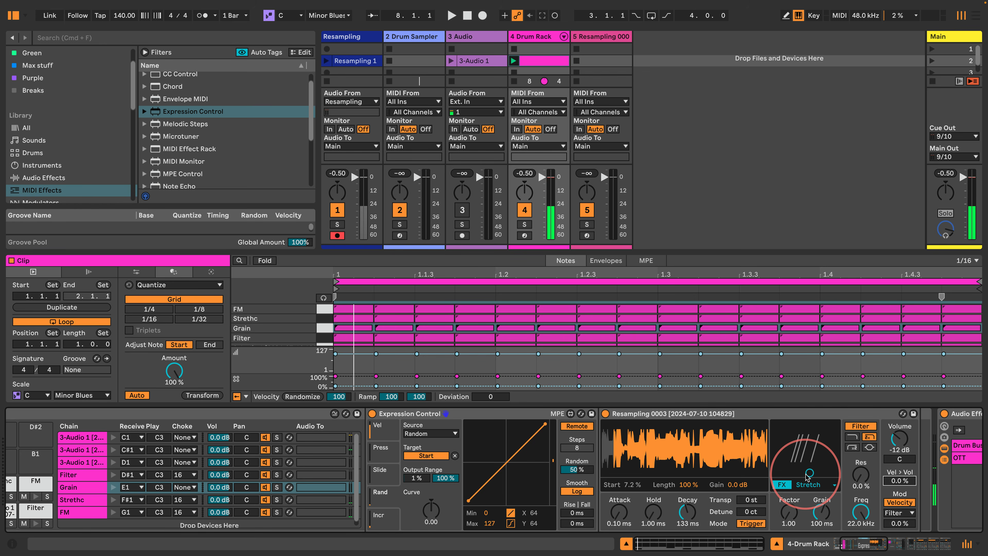
{"action": "key", "text": "space"}
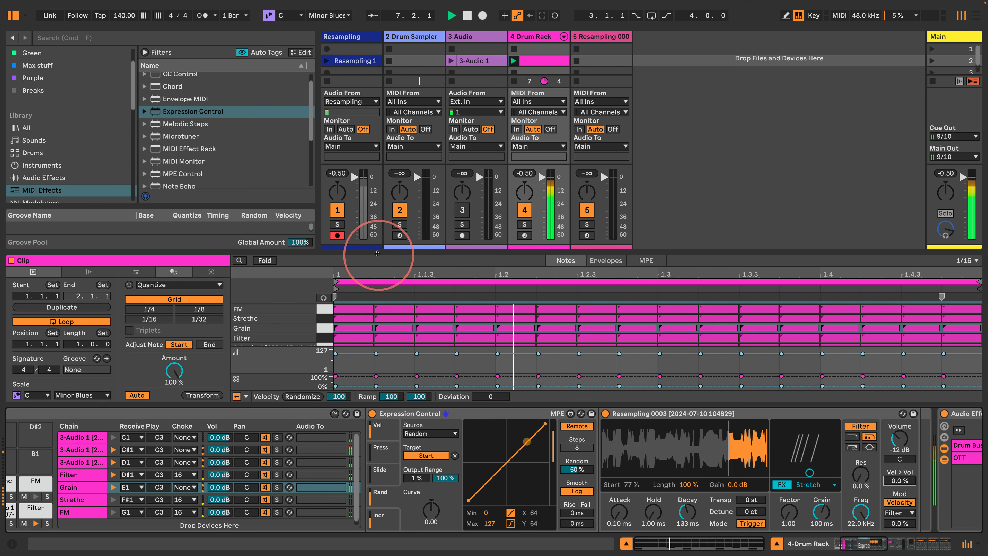
Record eight bars of the playing Drum Rack pattern into the Resampling track's empty slot in scene 8.
{"action": "scroll", "coordinate": [354, 61], "scroll_direction": "down", "scroll_amount": 3}
{"action": "scroll", "coordinate": [354, 61], "scroll_direction": "down", "scroll_amount": 3}
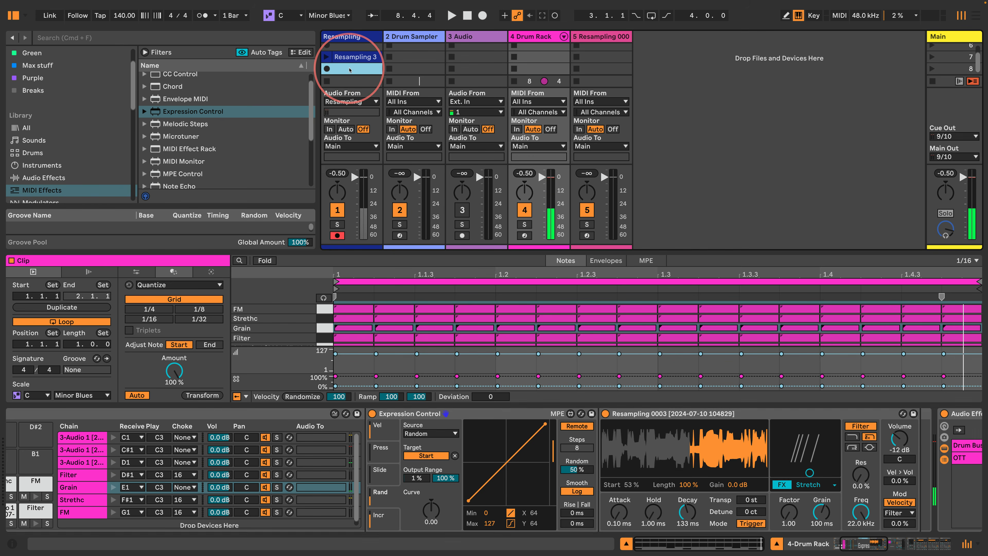
{"action": "left_click", "coordinate": [349, 68]}
{"action": "key", "text": "Return"}
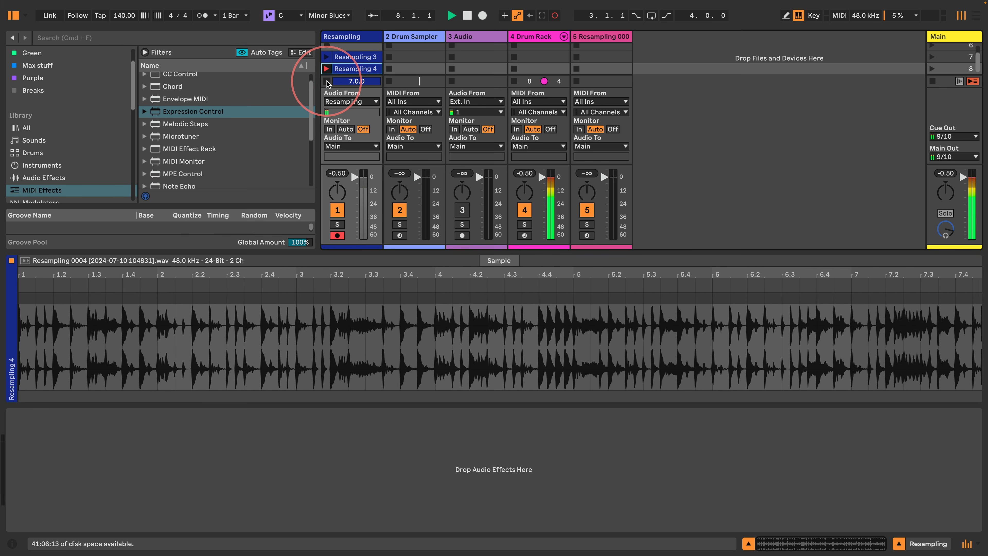
{"action": "left_click", "coordinate": [326, 81]}
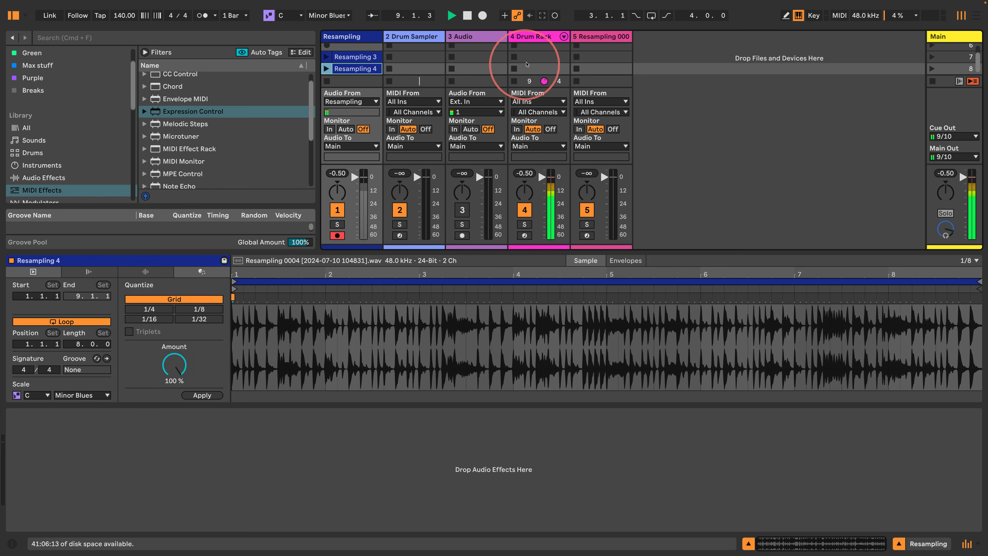
Return to the Drum Rack track, hide the clip view, switch the Grain sampler's FX mode to Pitch Env, and play.
{"action": "left_click", "coordinate": [534, 38]}
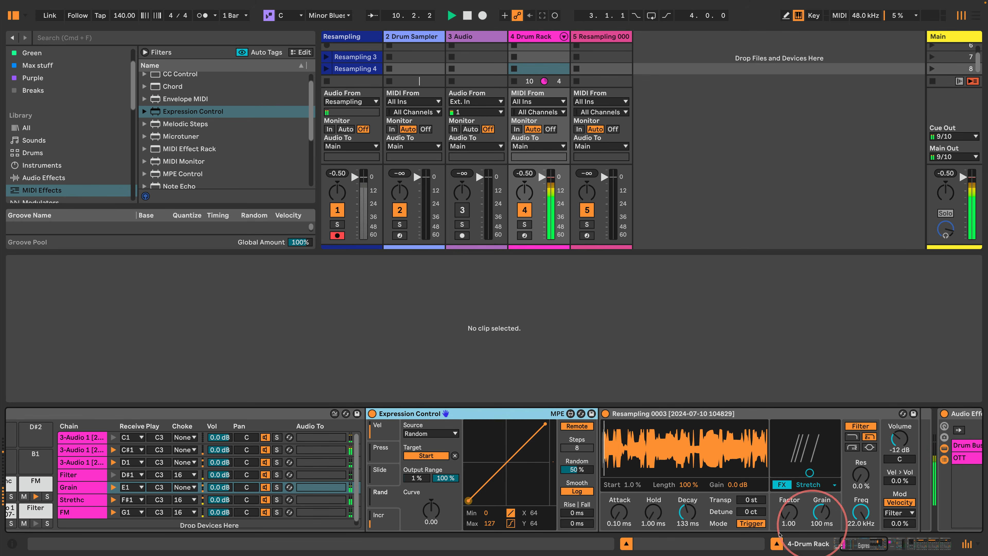
{"action": "left_click", "coordinate": [627, 543]}
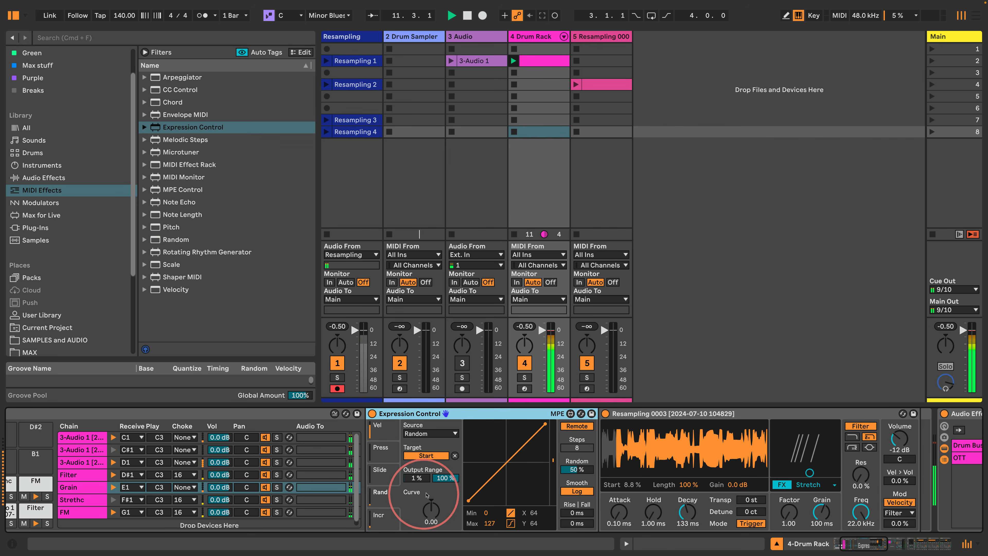
{"action": "scroll", "coordinate": [408, 489], "scroll_direction": "left", "scroll_amount": 5}
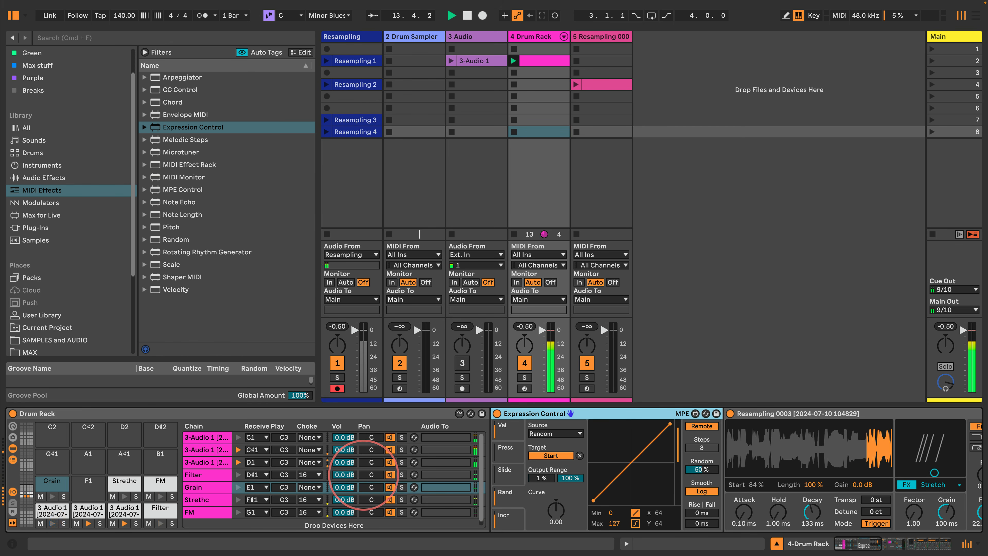
{"action": "scroll", "coordinate": [365, 477], "scroll_direction": "right", "scroll_amount": 10}
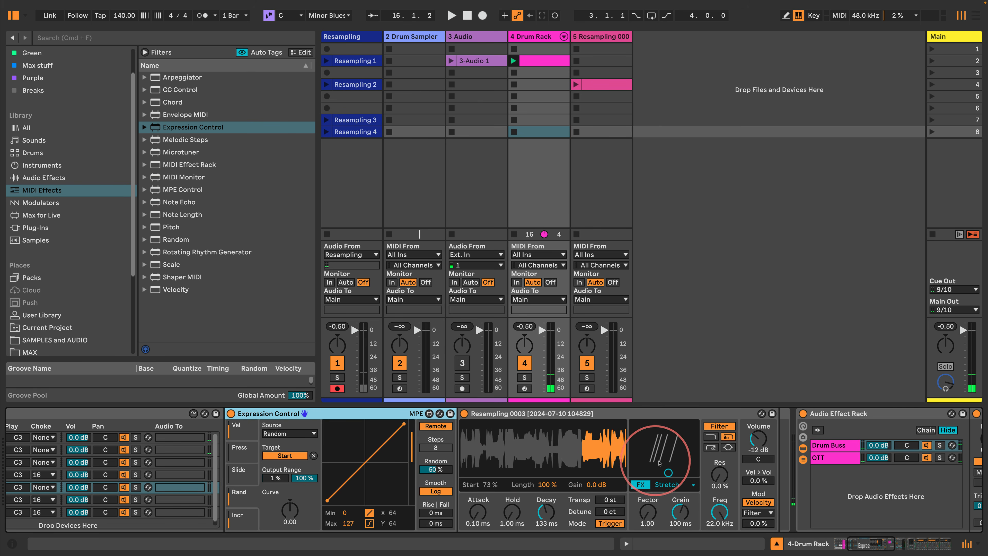
{"action": "left_click", "coordinate": [675, 485]}
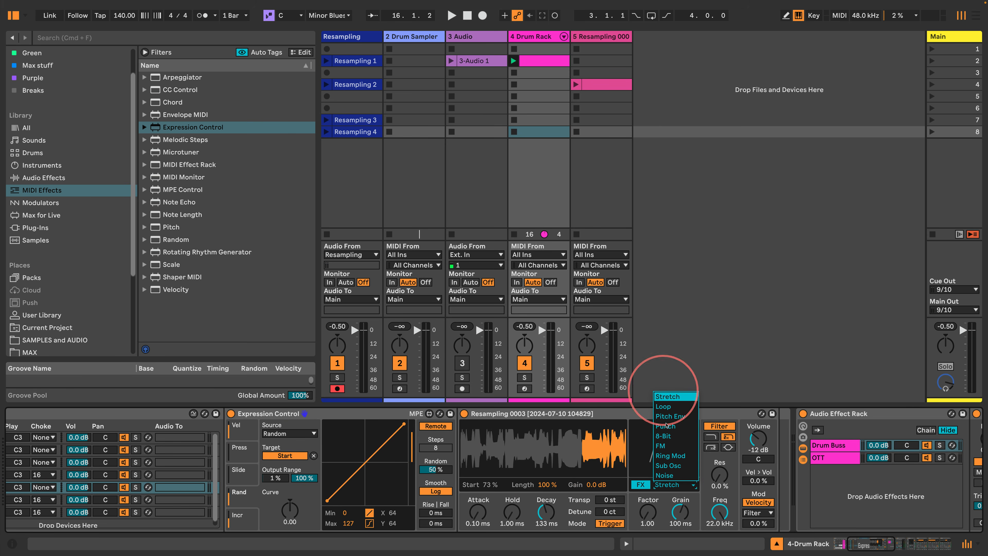
{"action": "left_click", "coordinate": [677, 417]}
{"action": "key", "text": "space"}
Solo the Grain chain, set its Pitch Env Amount to 100% and Decay to 1.06 s, and unsolo it.
{"action": "scroll", "coordinate": [328, 491], "scroll_direction": "left", "scroll_amount": 3}
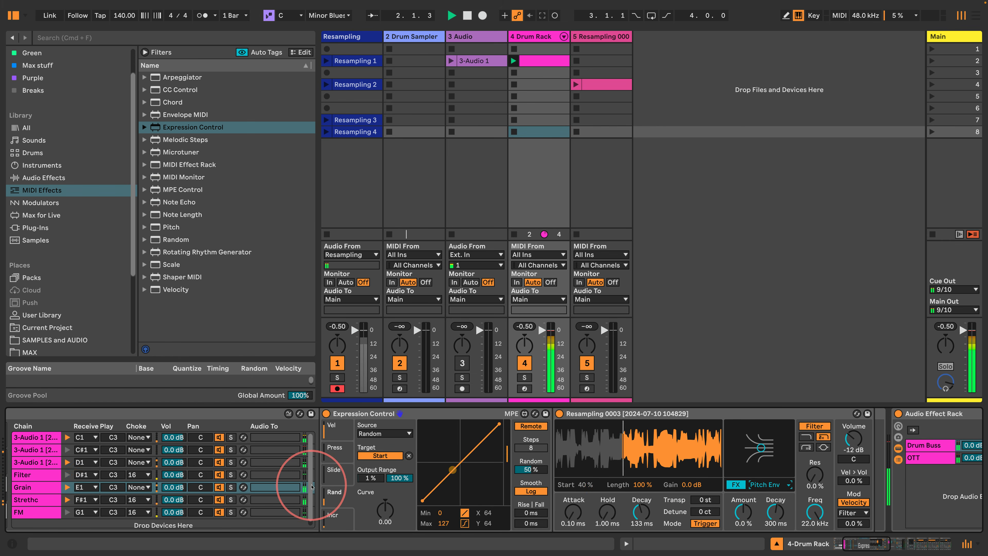
{"action": "left_click", "coordinate": [231, 487]}
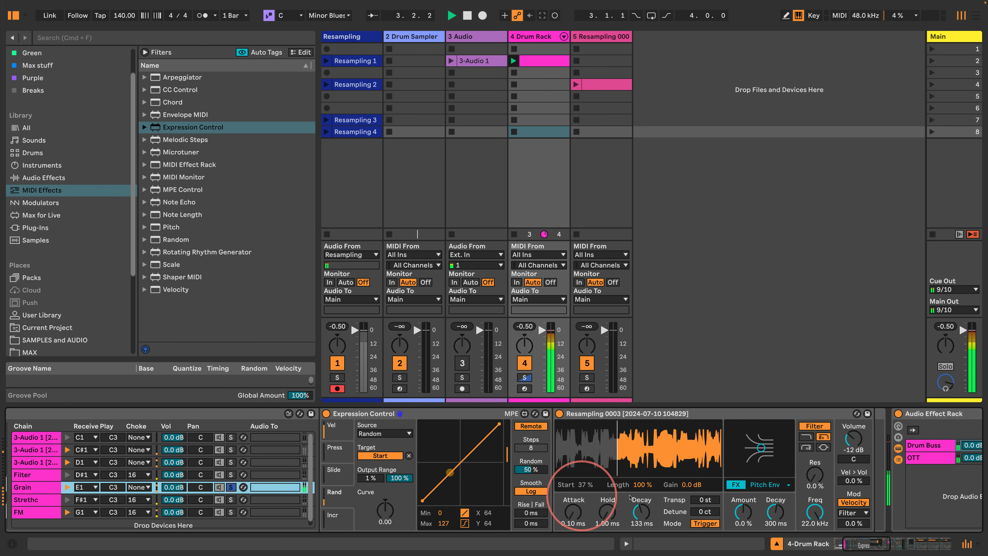
{"action": "left_click_drag", "start_coordinate": [776, 511], "coordinate": [744, 483]}
{"action": "mouse_move", "coordinate": [775, 516]}
{"action": "left_mouse_down"}
{"action": "mouse_move", "coordinate": [776, 502]}
{"action": "mouse_move", "coordinate": [776, 511]}
{"action": "left_mouse_up"}
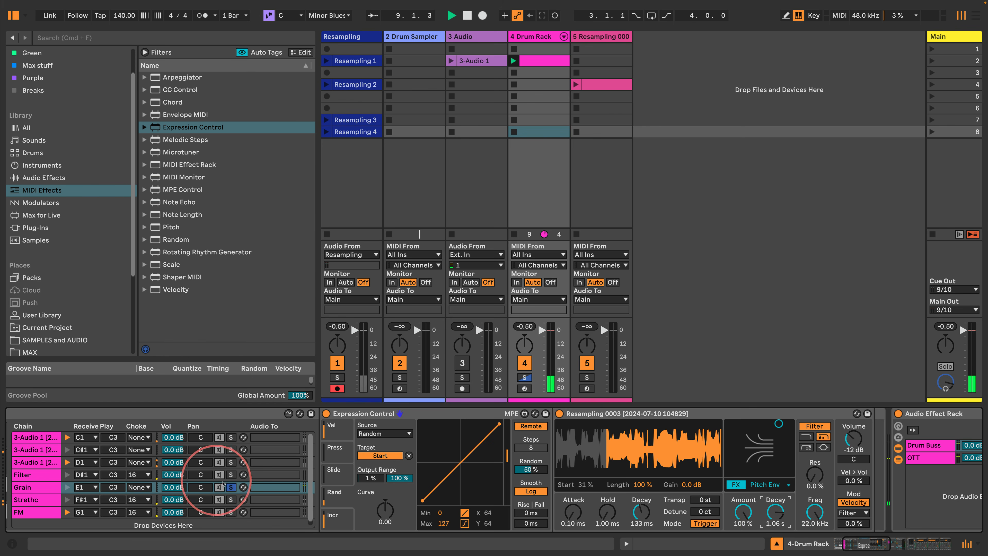
{"action": "left_click", "coordinate": [231, 487]}
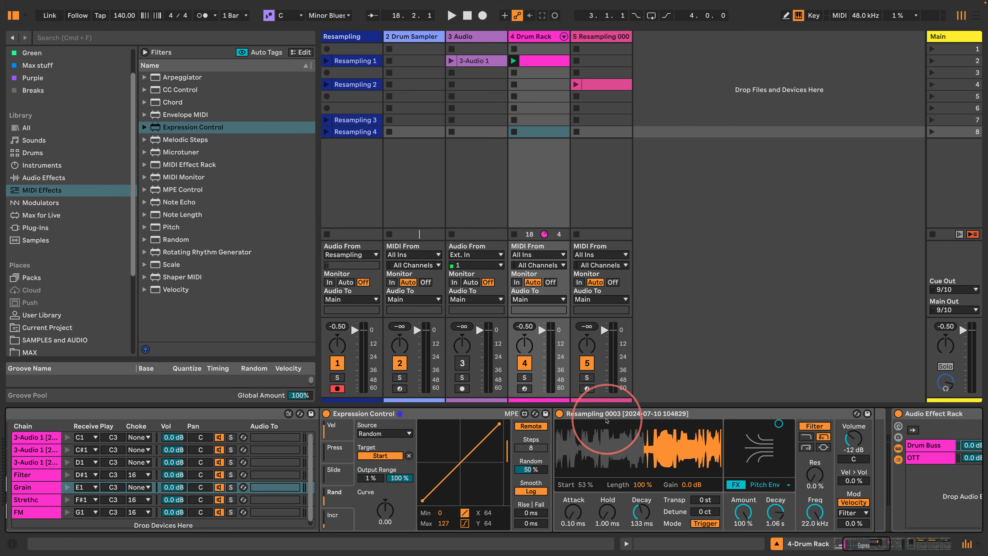
Show the devices of the Drum Rack's C1 pad.
{"action": "left_click", "coordinate": [635, 418]}
{"action": "left_click", "coordinate": [837, 539]}
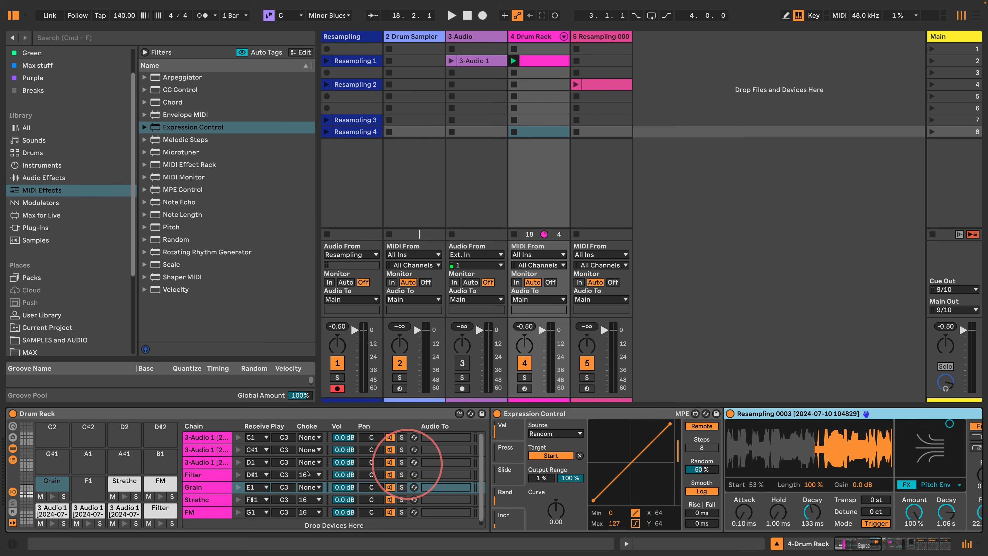
{"action": "left_click", "coordinate": [45, 514]}
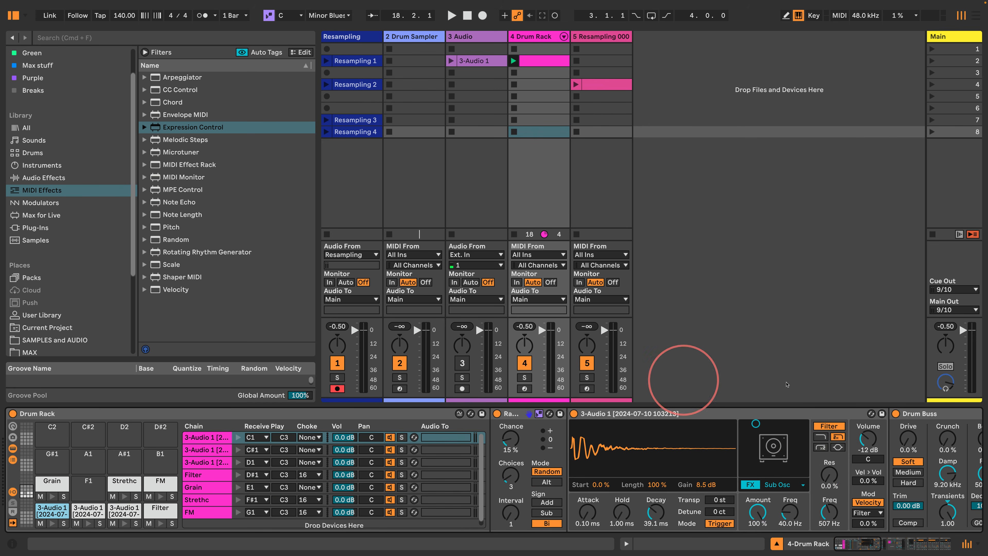